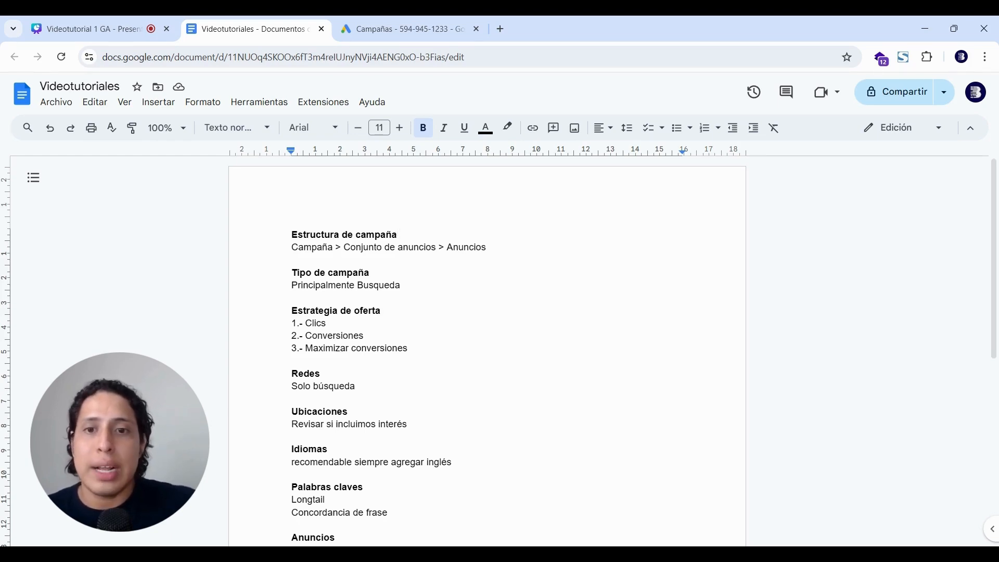
Start a brand-new campaign from the Google Ads campaigns page.
scroll(487, 354, down, 4)
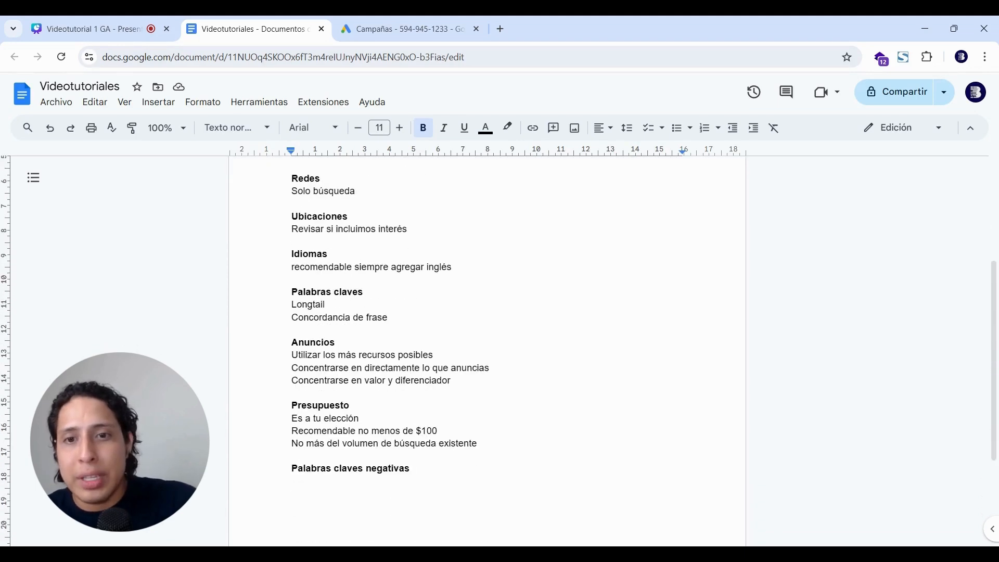
scroll(487, 354, up, 5)
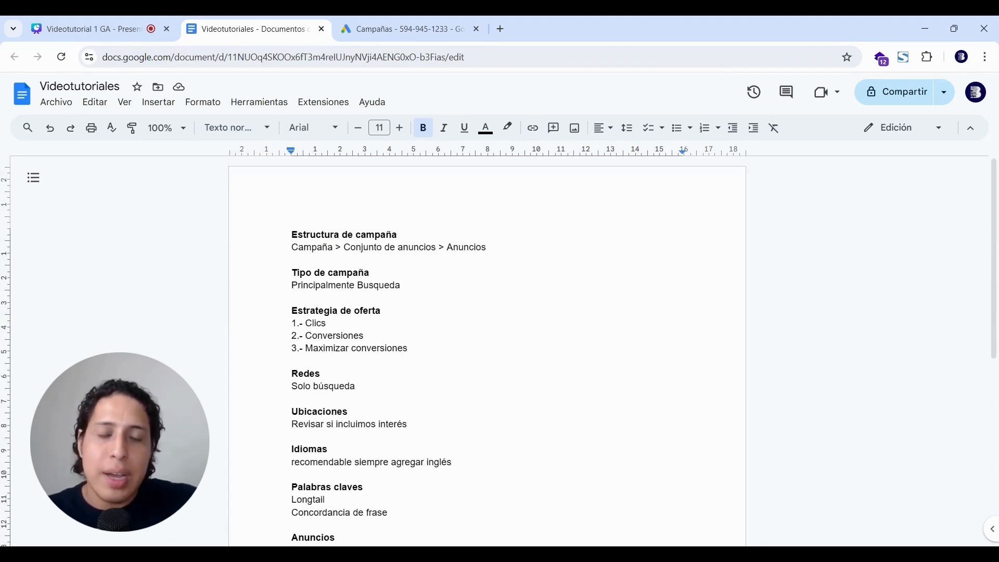
click(406, 29)
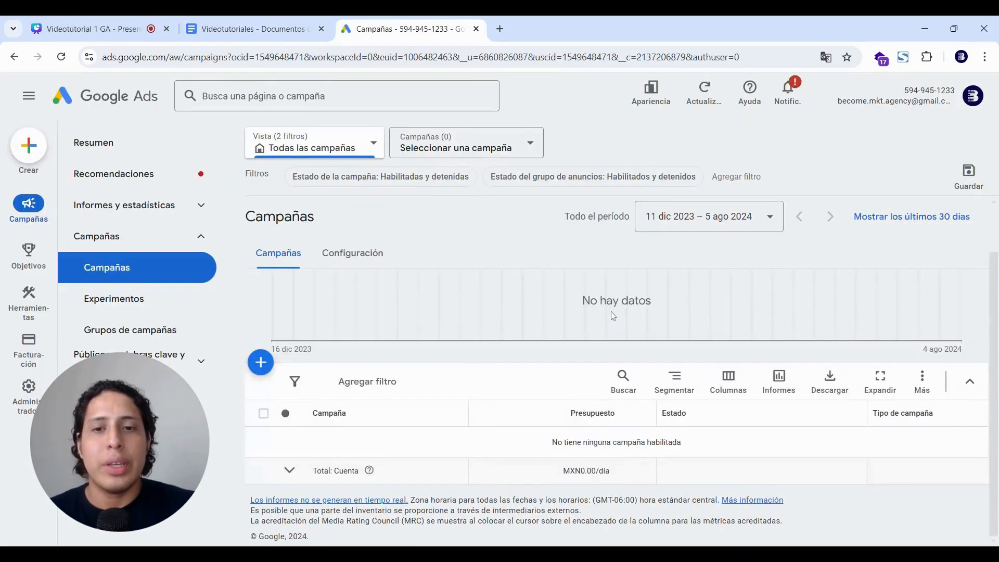
click(263, 363)
click(291, 372)
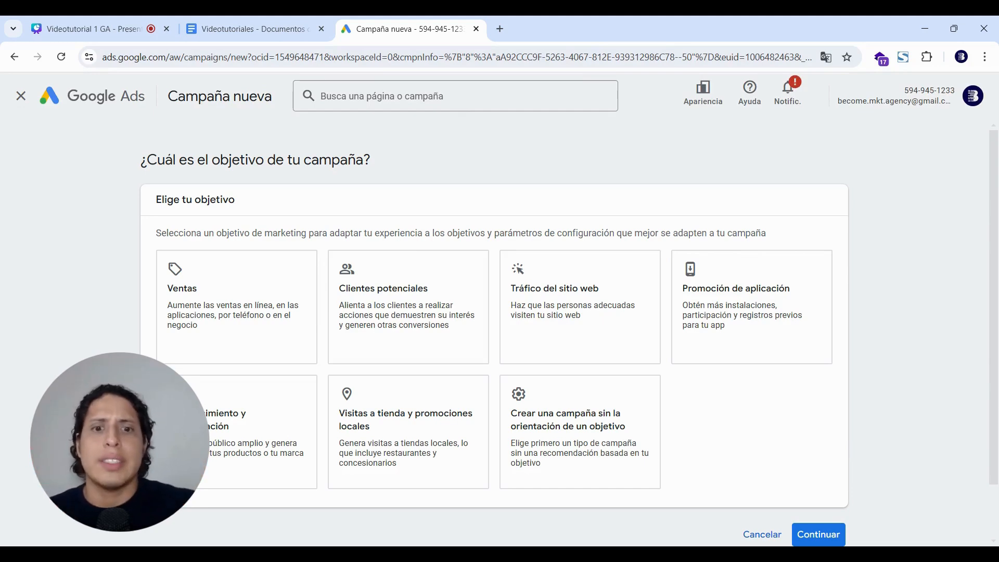
scroll(567, 338, down, 1)
Create it without a set objective and pick the Búsqueda campaign type.
click(619, 414)
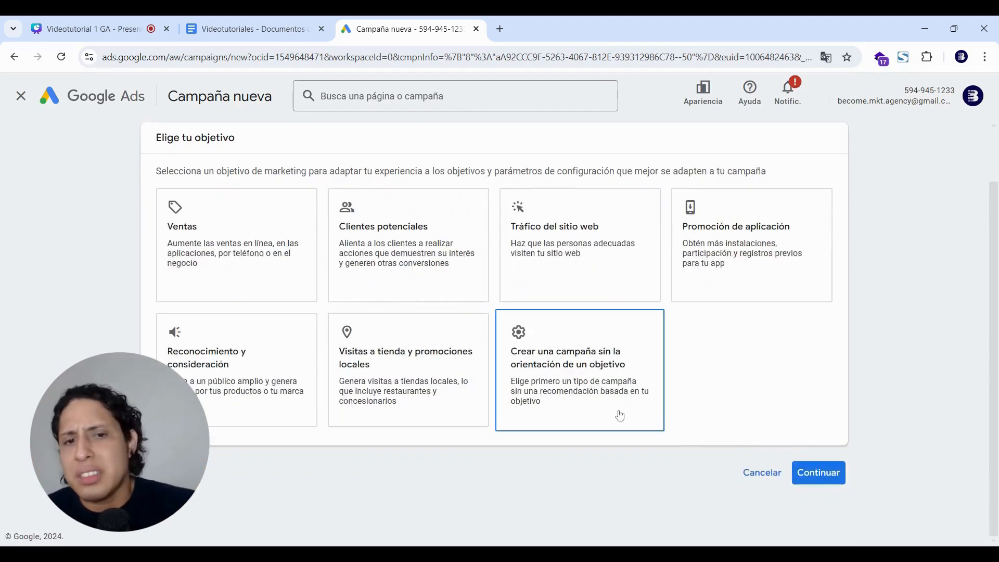
scroll(780, 386, down, 4)
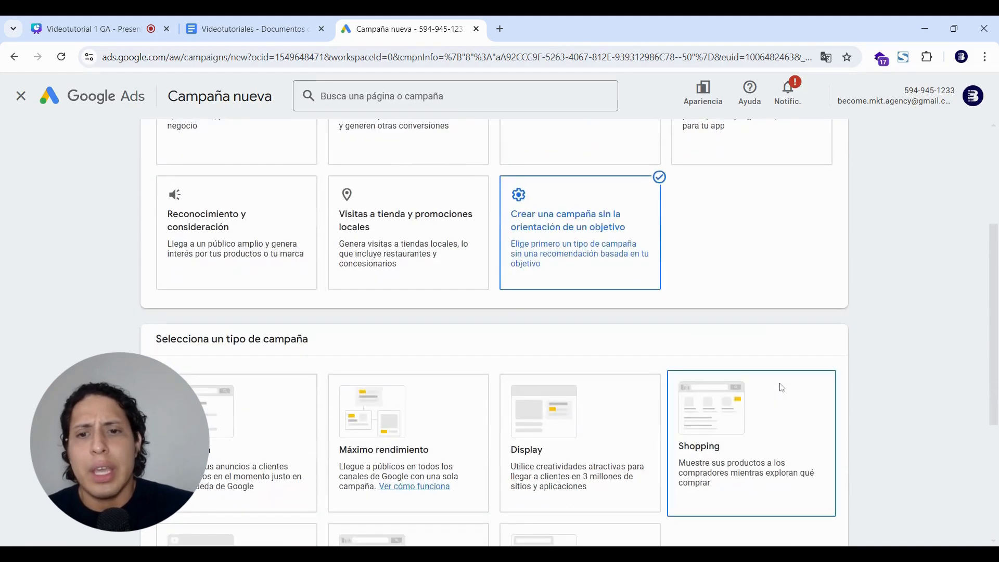
click(260, 358)
Check the planned campaign type in the planning notes, then go back to the campaign setup.
scroll(261, 362, down, 2)
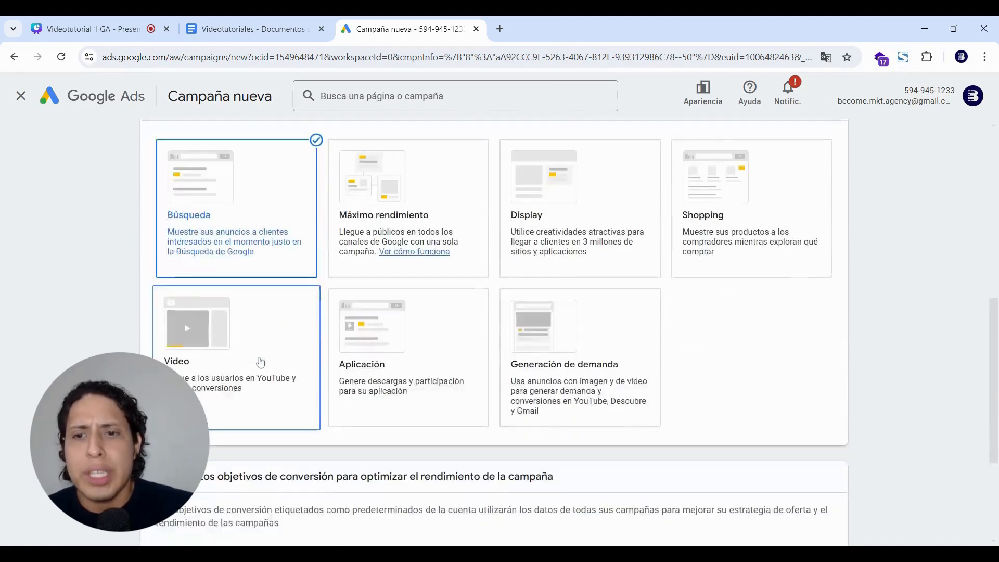
click(242, 20)
click(402, 285)
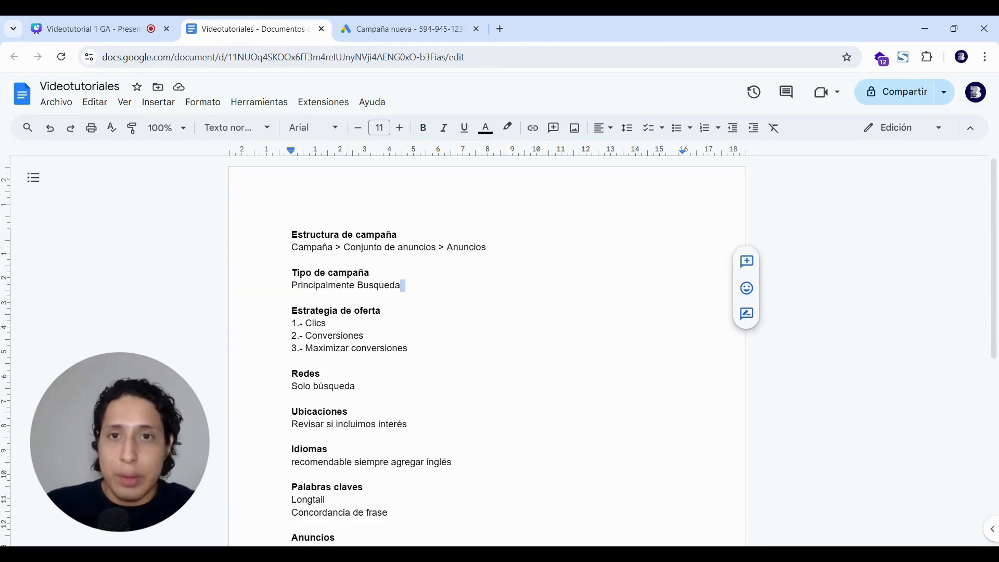
click(400, 29)
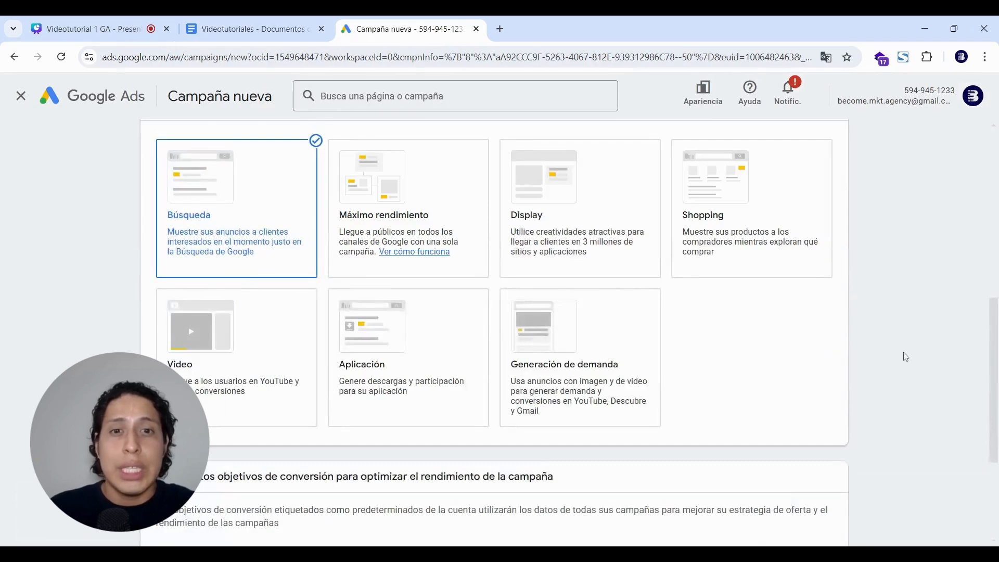
scroll(904, 356, down, 2)
scroll(905, 357, down, 3)
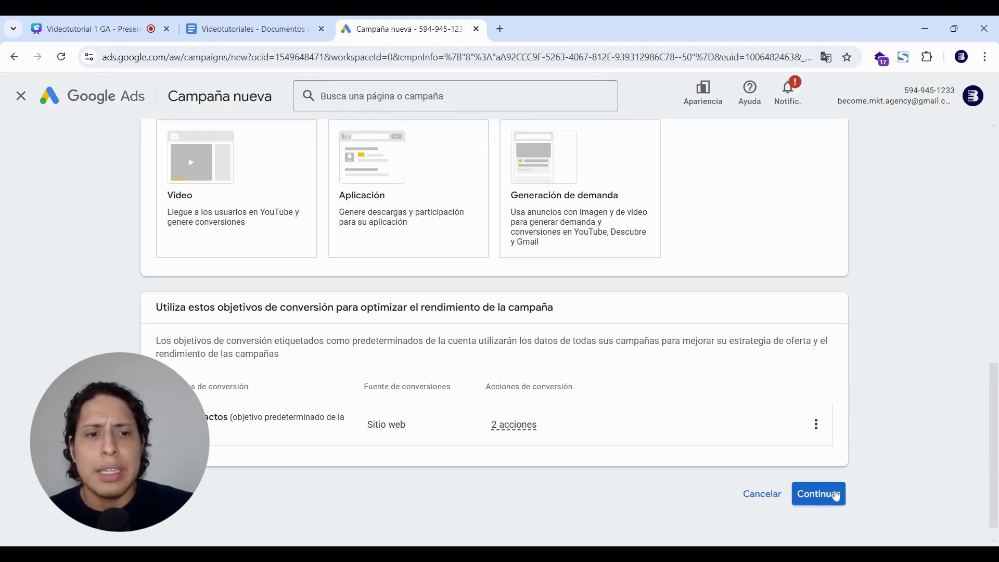
Replace the default campaign name with one ending in 05/08/24 and proceed to the Ofertas step.
click(836, 496)
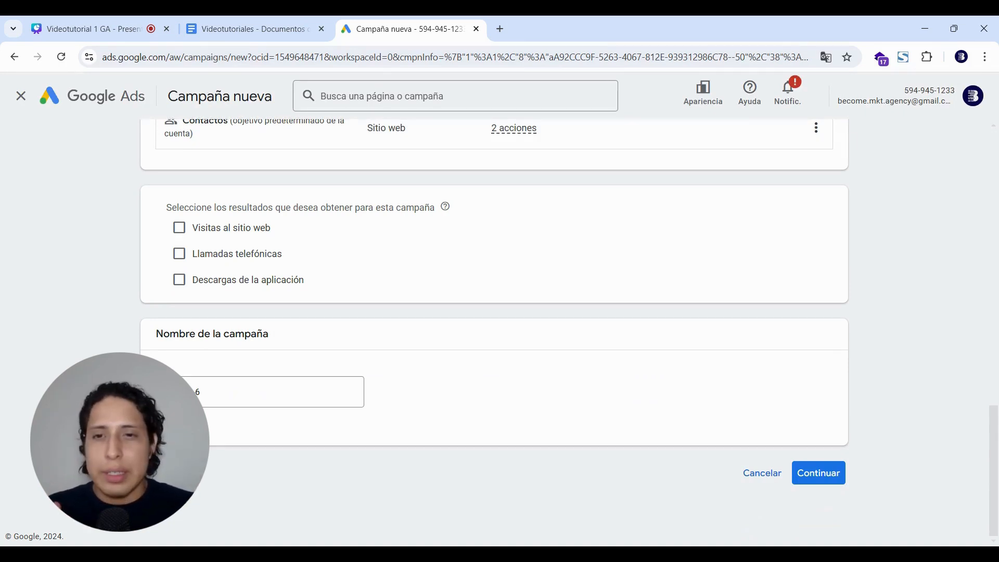
triple_click(297, 400)
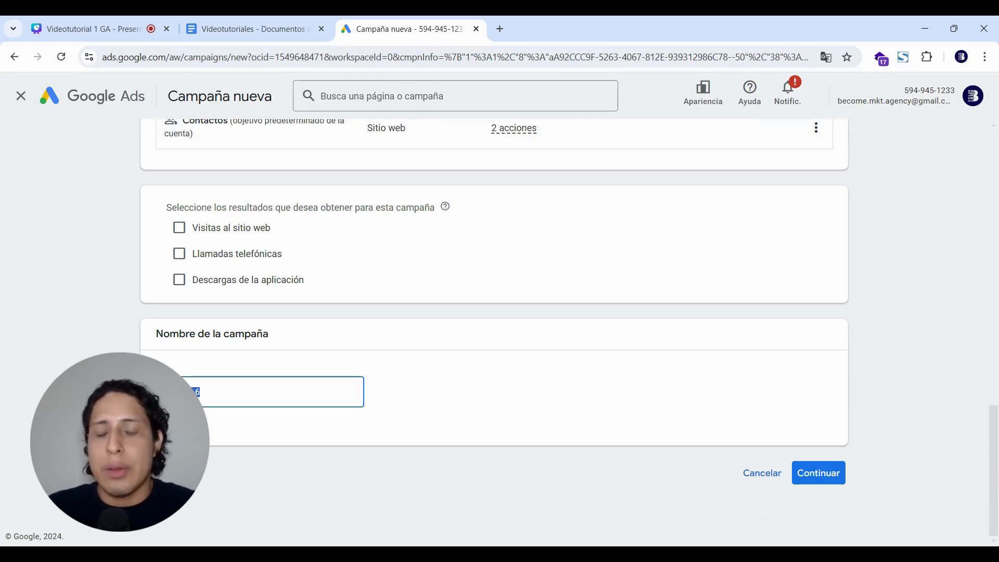
key(BackSpace)
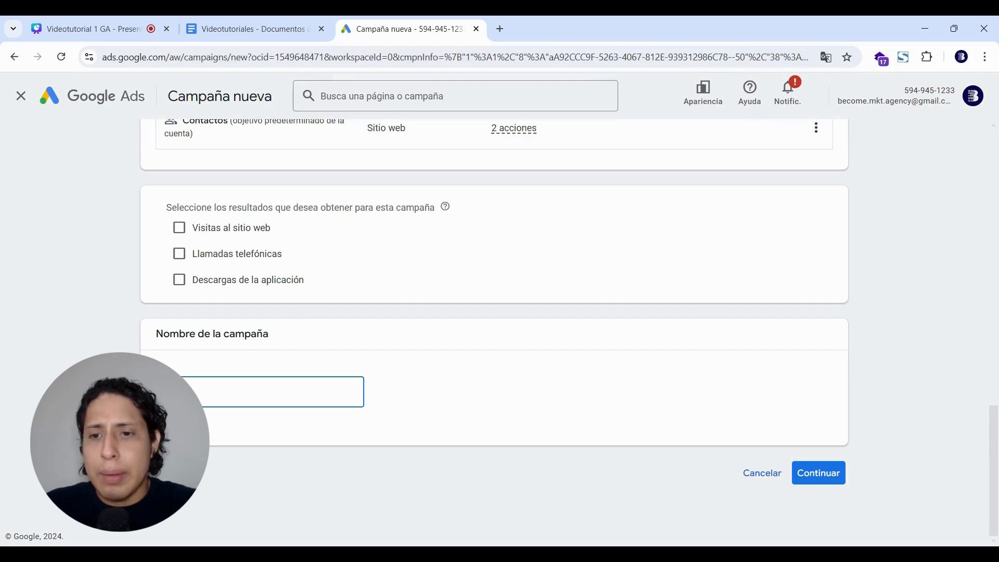
text(l)
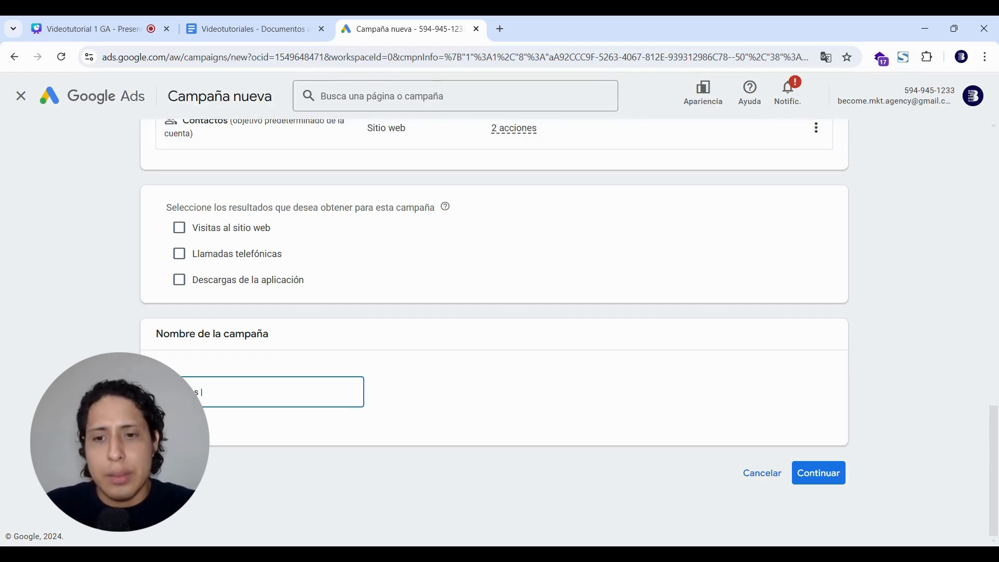
text( 05/)
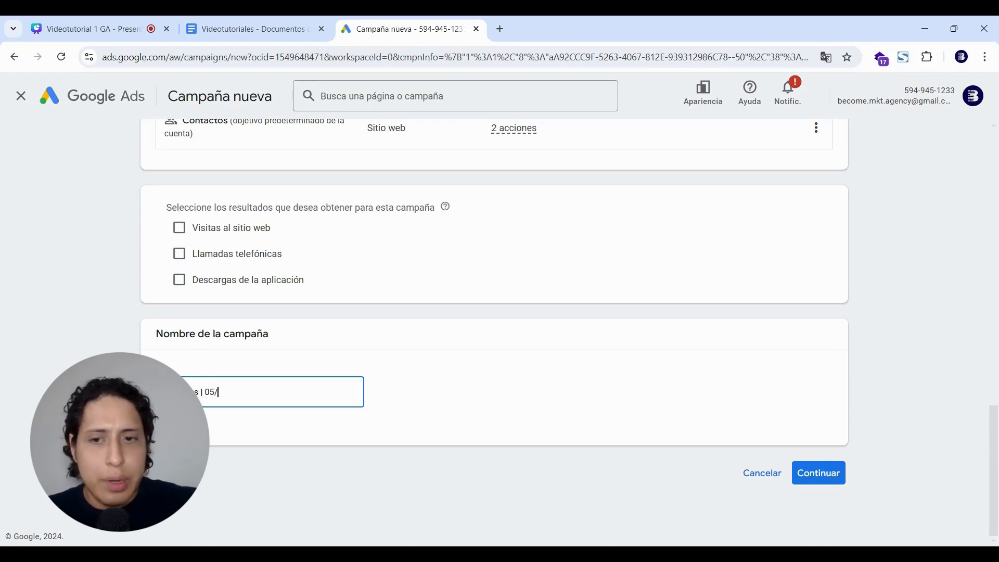
text(08/24)
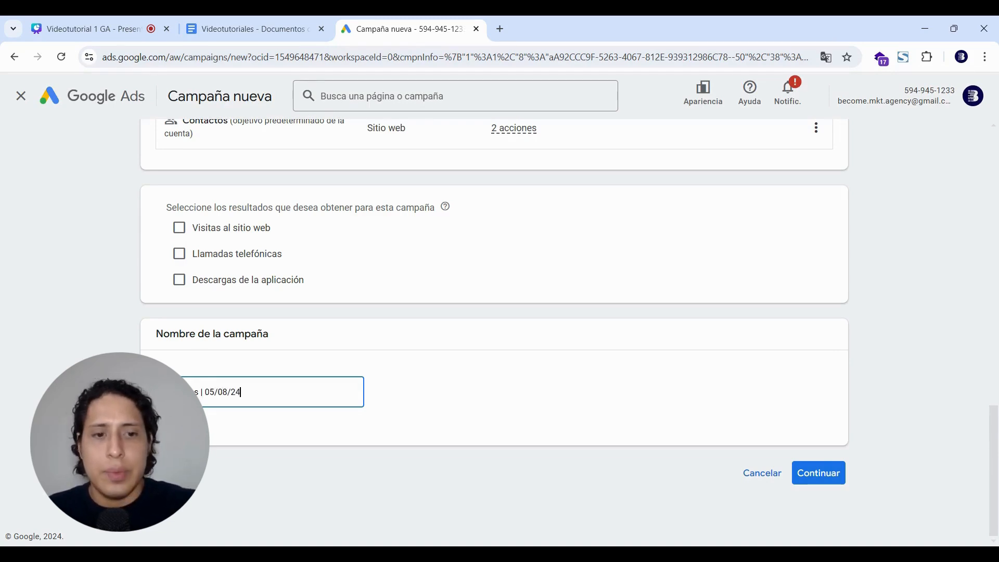
click(818, 473)
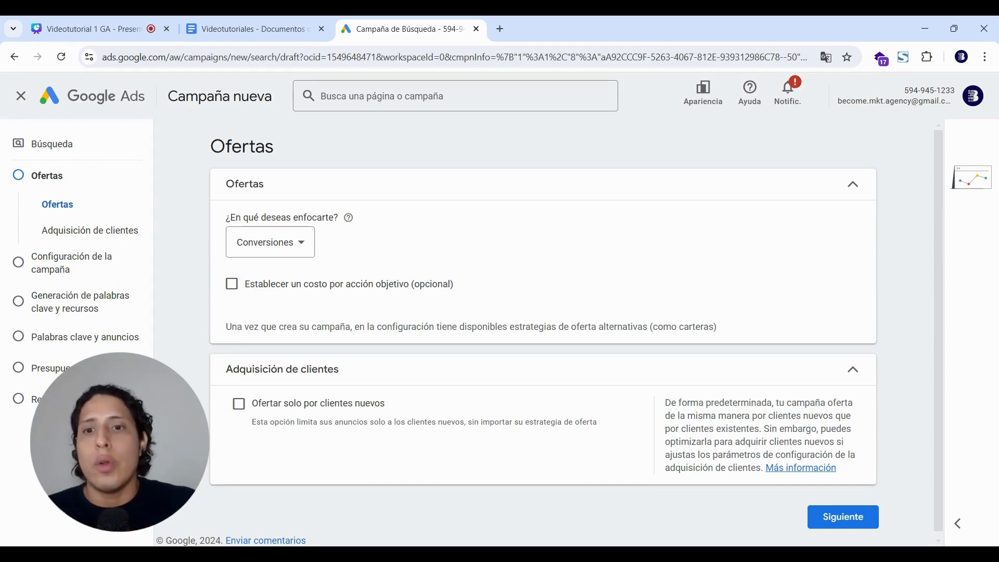
Review the bidding-focus options, then check the Clics strategy in the planning notes.
click(310, 248)
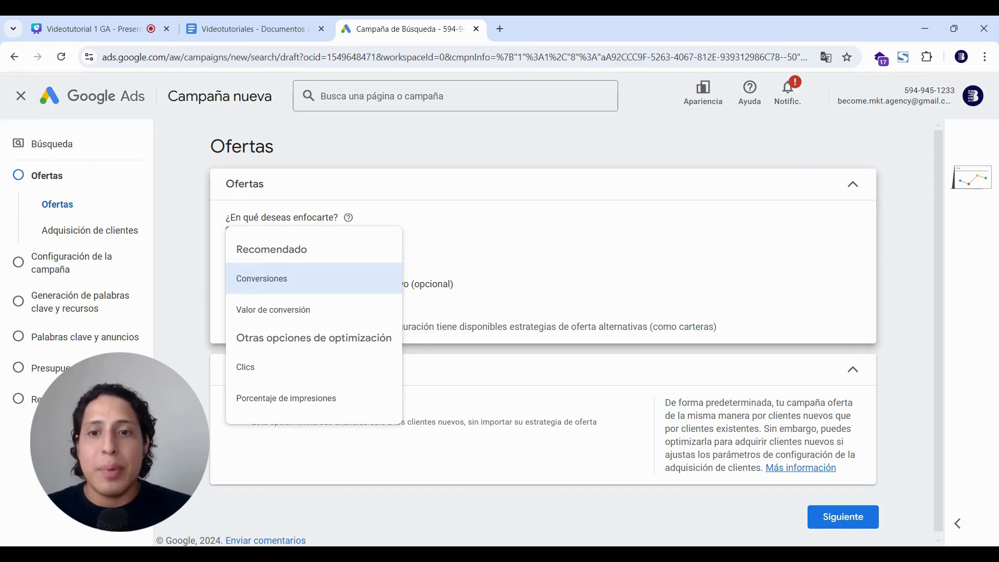
click(282, 17)
click(326, 323)
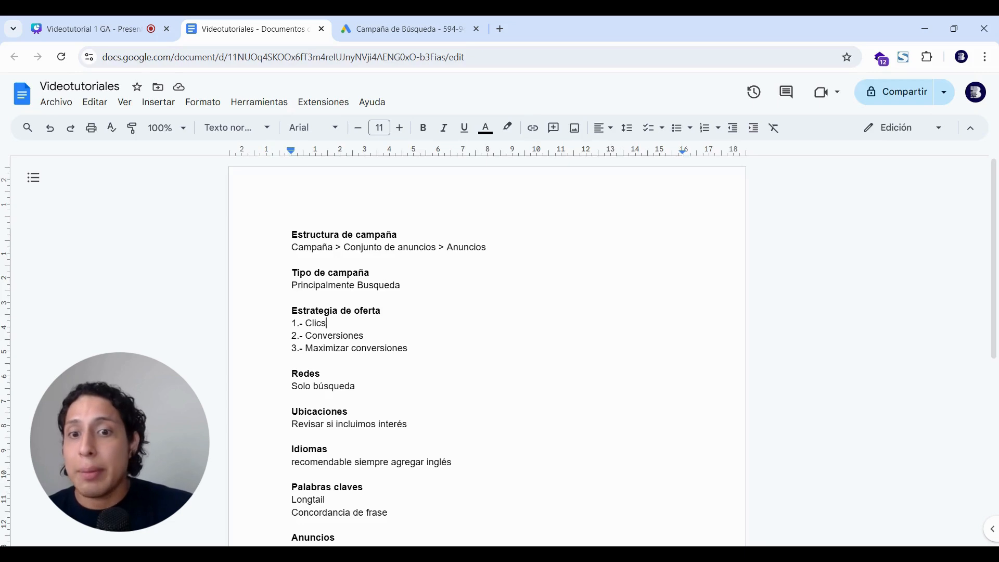
Edit the notes' third bid strategy to 'Valor de conversiones' and return to Google Ads.
click(398, 348)
click(408, 348)
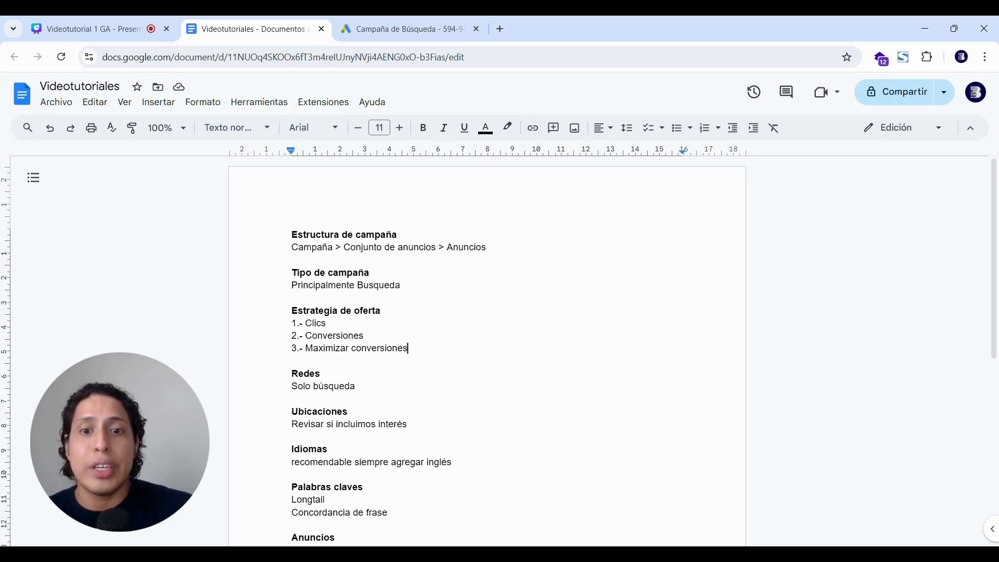
click(363, 335)
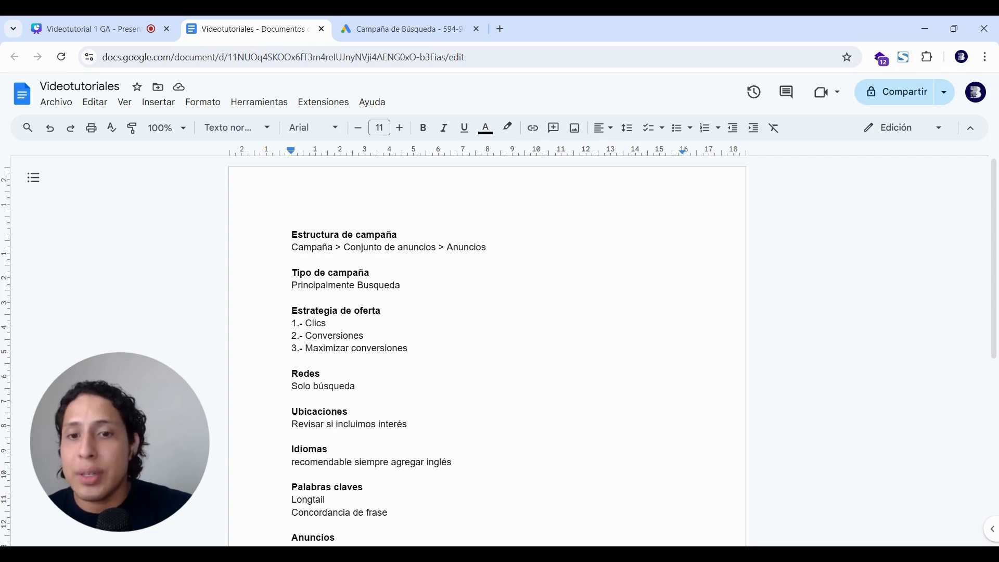
click(408, 348)
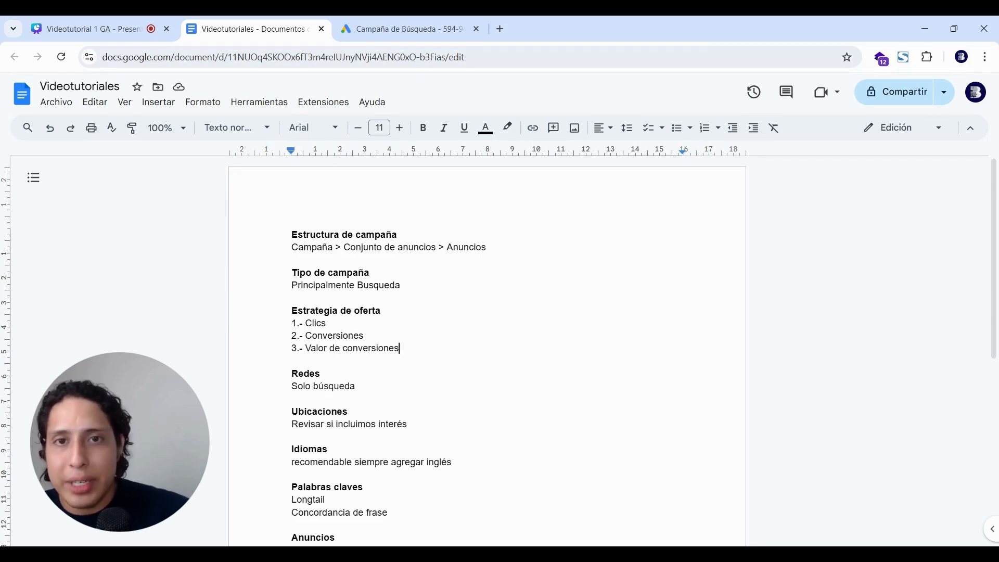
click(351, 24)
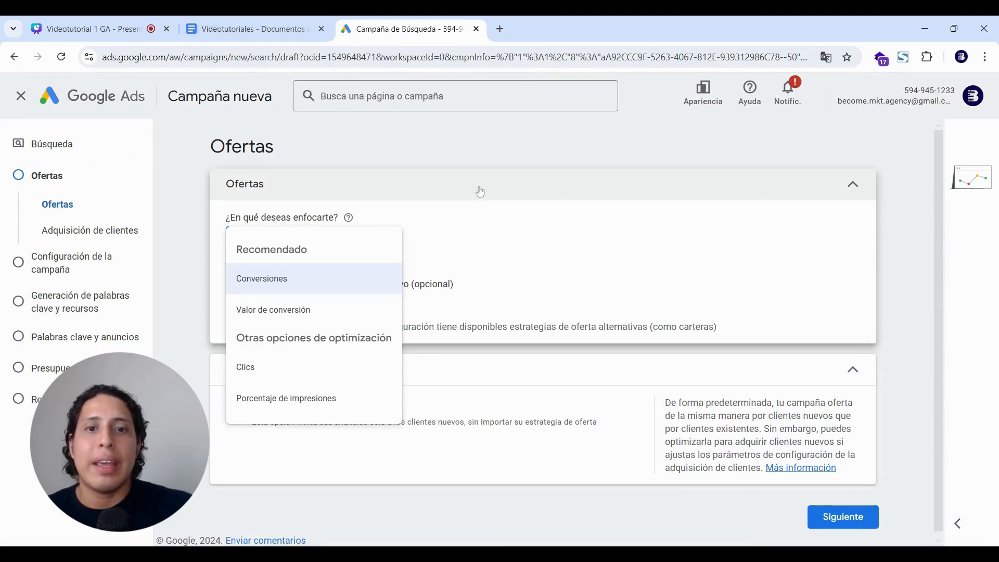
Switch the bidding focus from Conversiones to Clics and go on to the campaign settings.
click(520, 237)
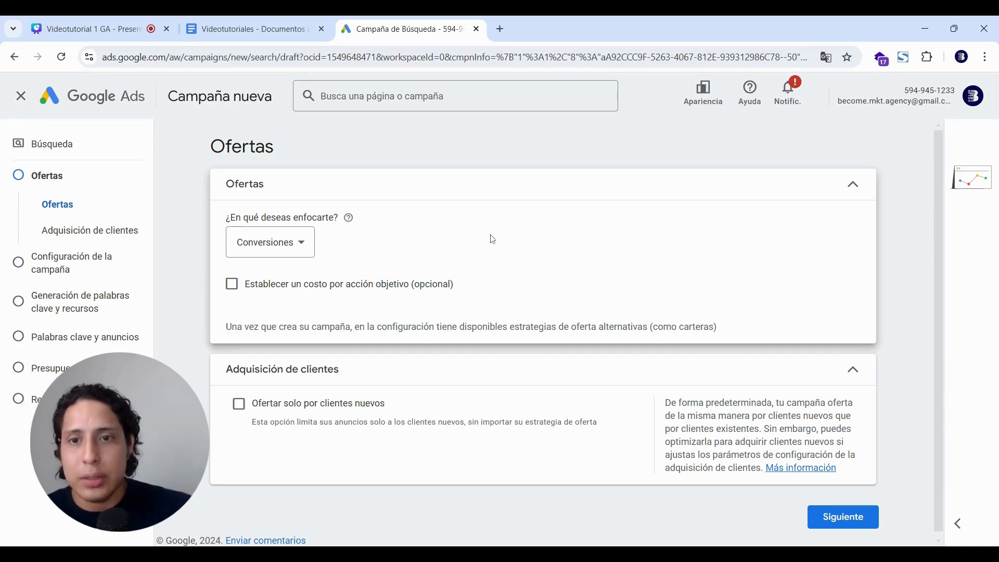
click(311, 254)
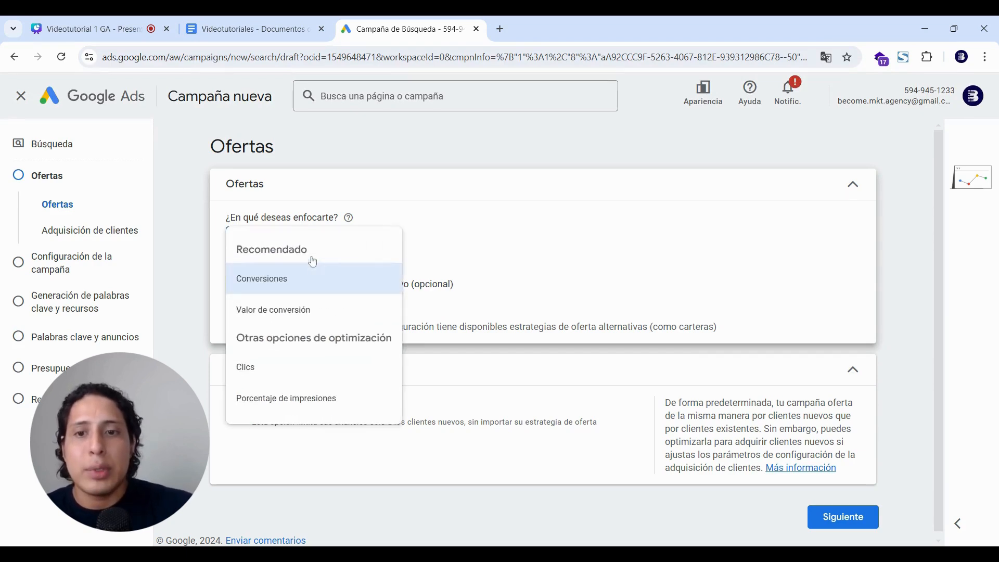
click(280, 367)
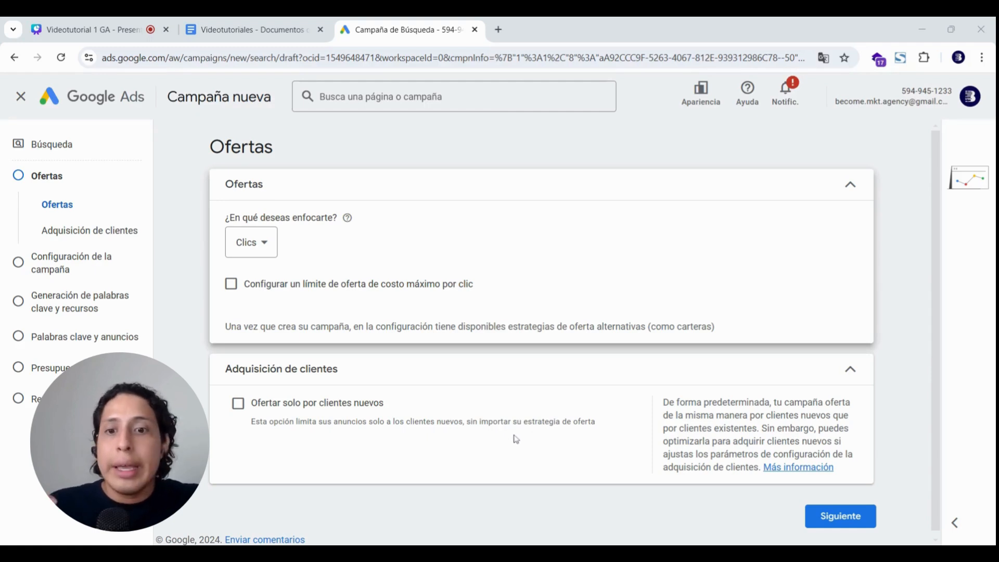
click(838, 525)
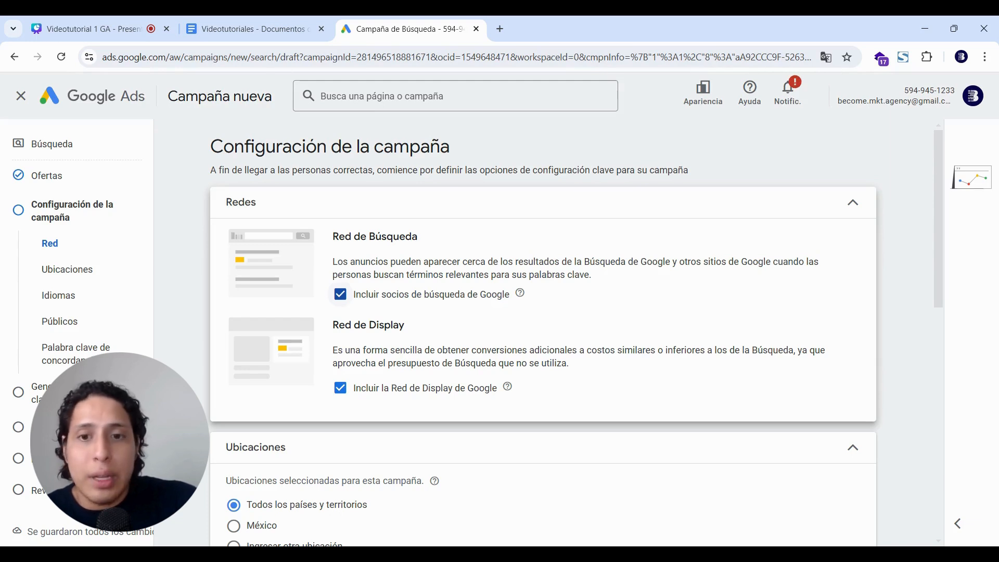
click(340, 295)
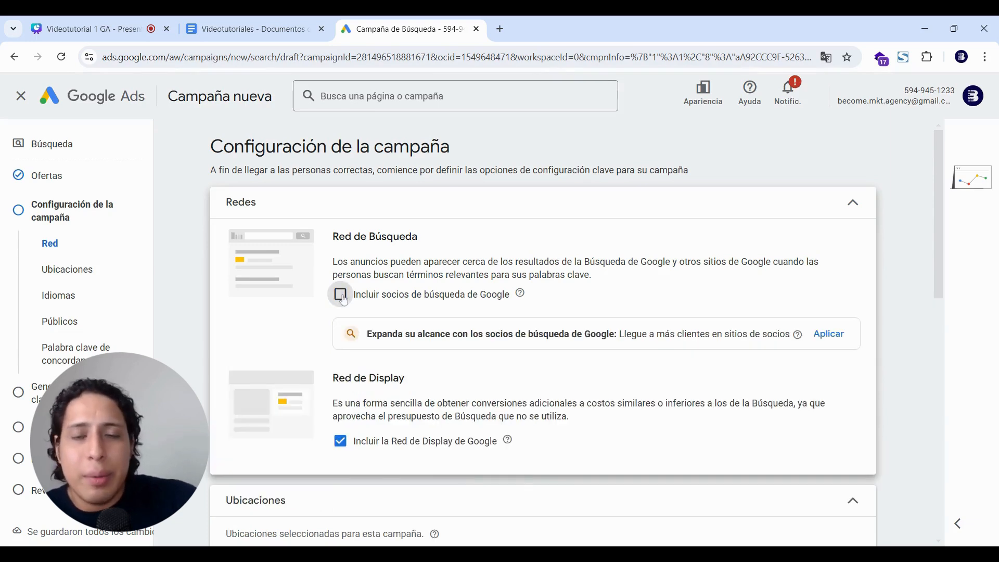
click(341, 442)
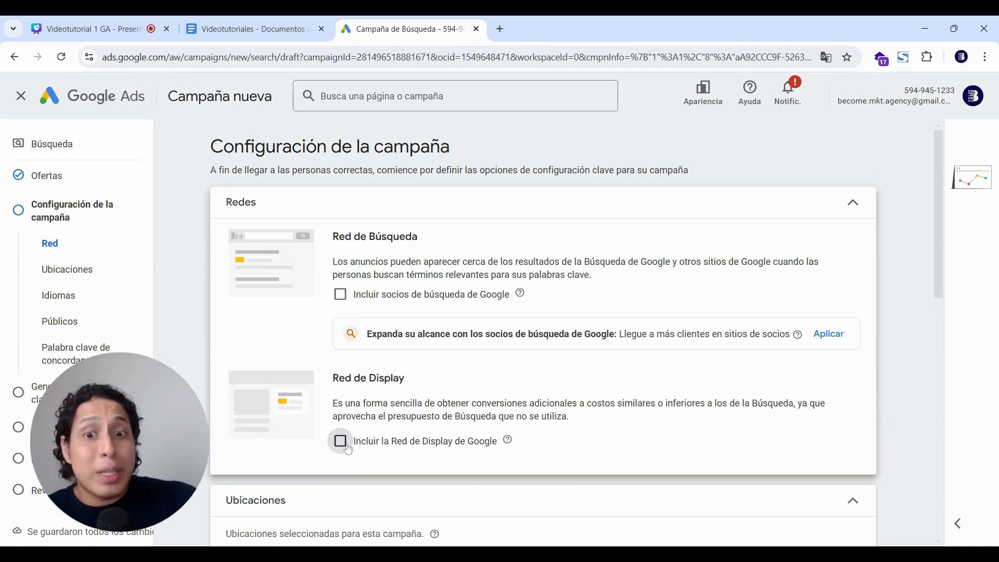
scroll(910, 401, down, 1)
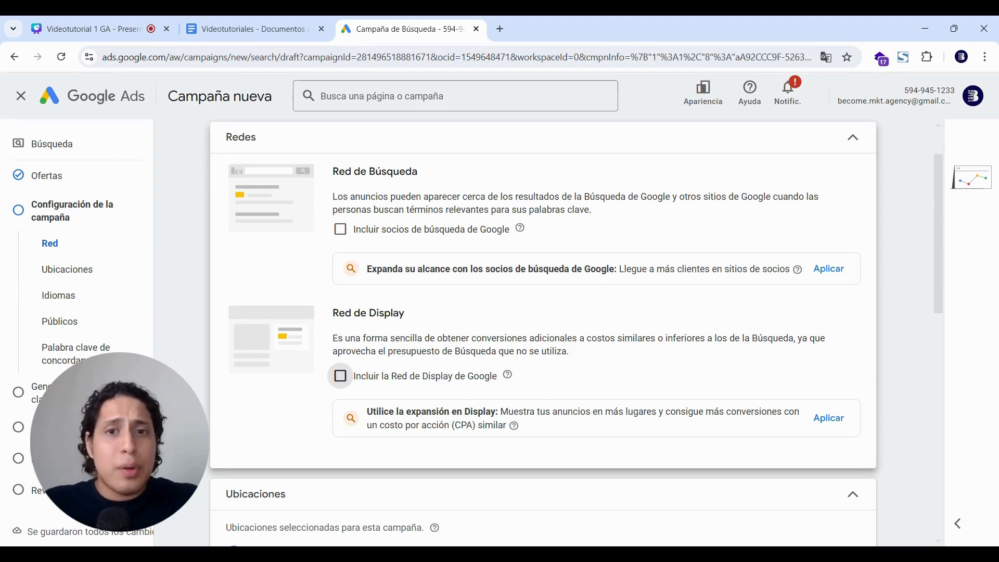
click(282, 21)
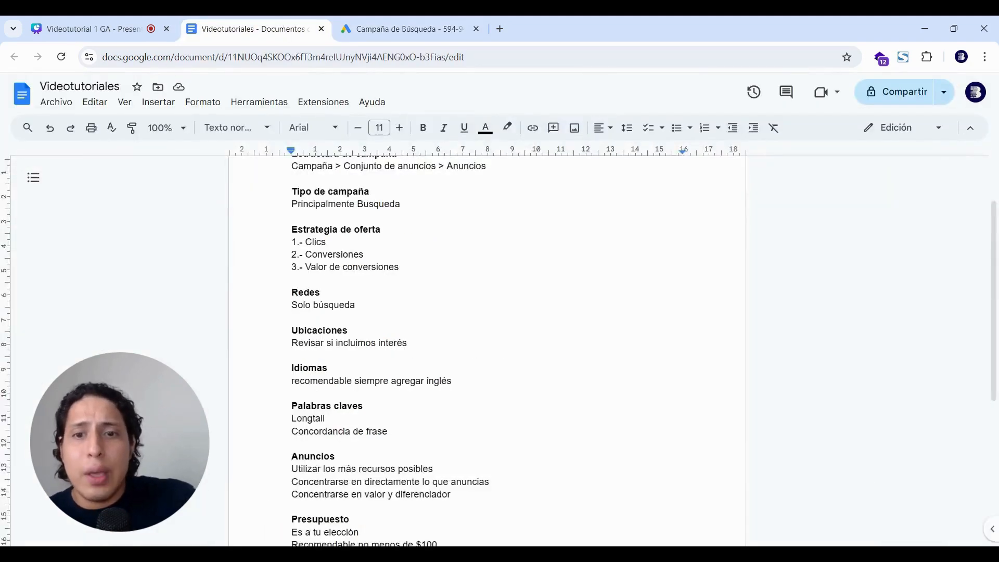
click(292, 317)
click(292, 279)
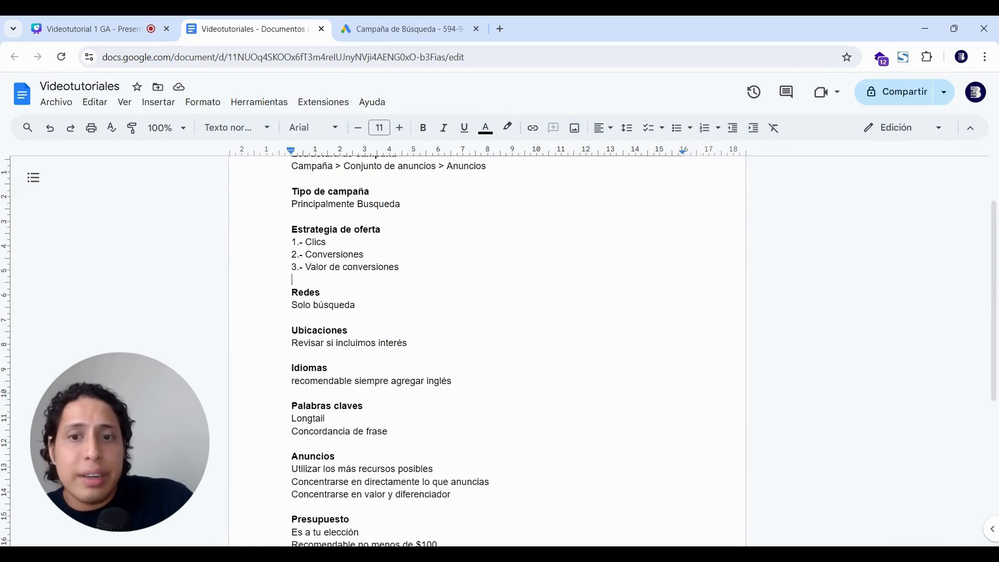
click(344, 305)
double_click(323, 293)
click(356, 305)
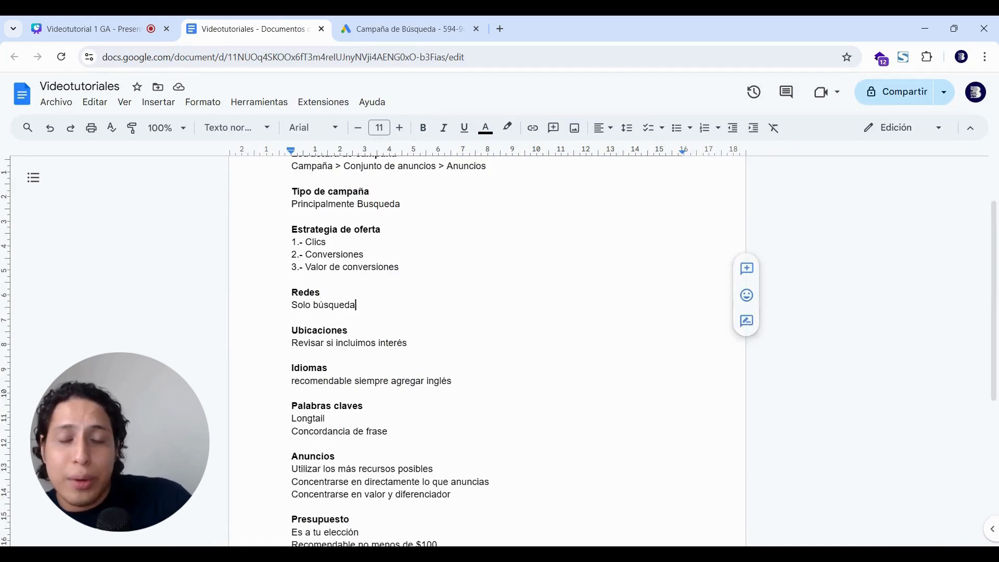
click(391, 21)
Set the location option to Presencia so only people in the targeted locations see ads.
scroll(475, 323, down, 4)
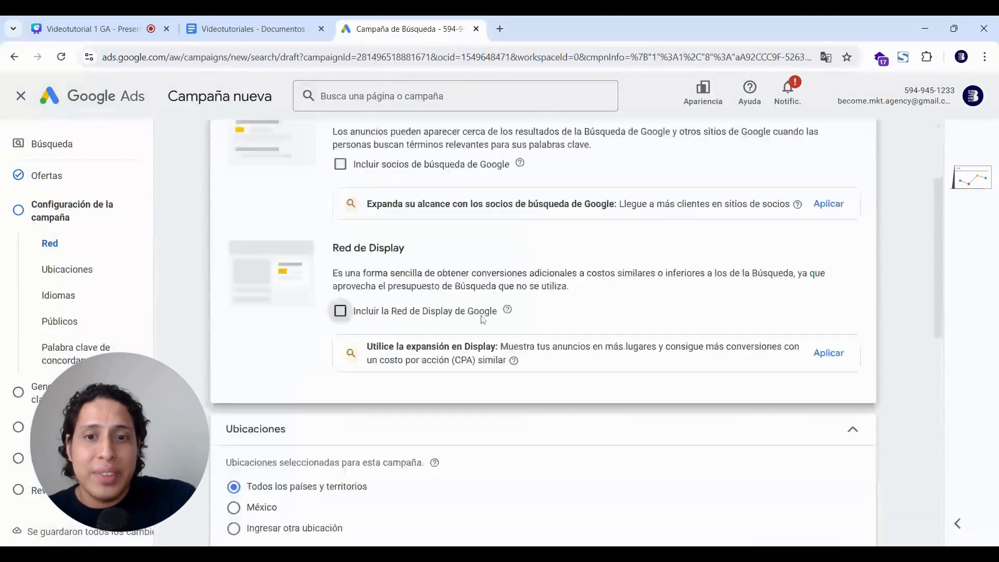
scroll(505, 326, down, 1)
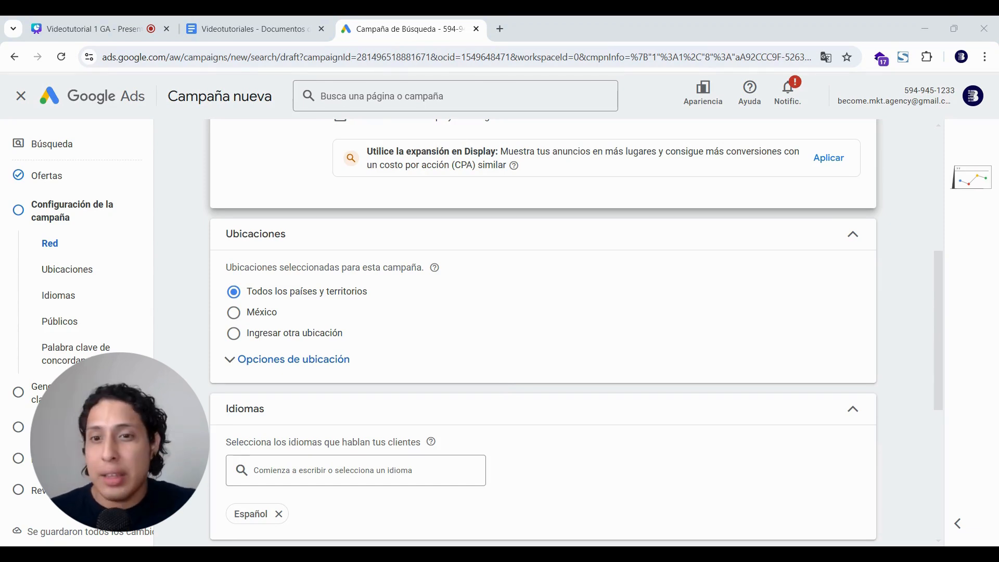
click(337, 360)
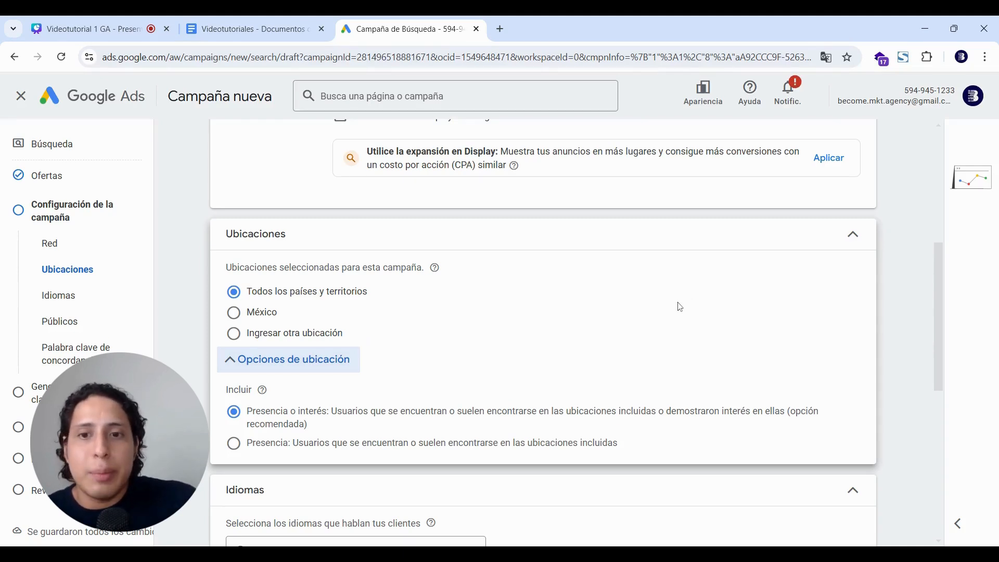
scroll(670, 314, down, 1)
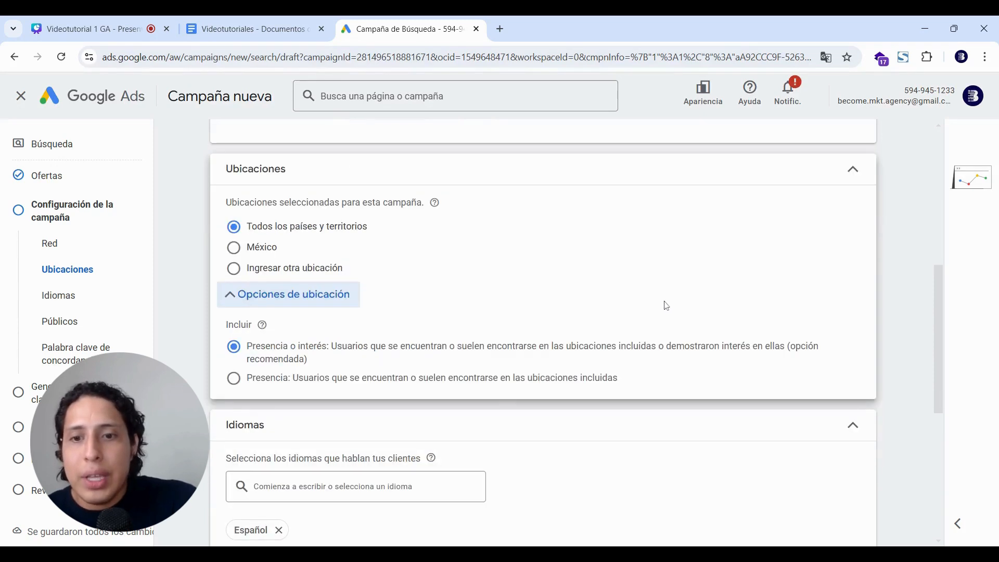
click(236, 386)
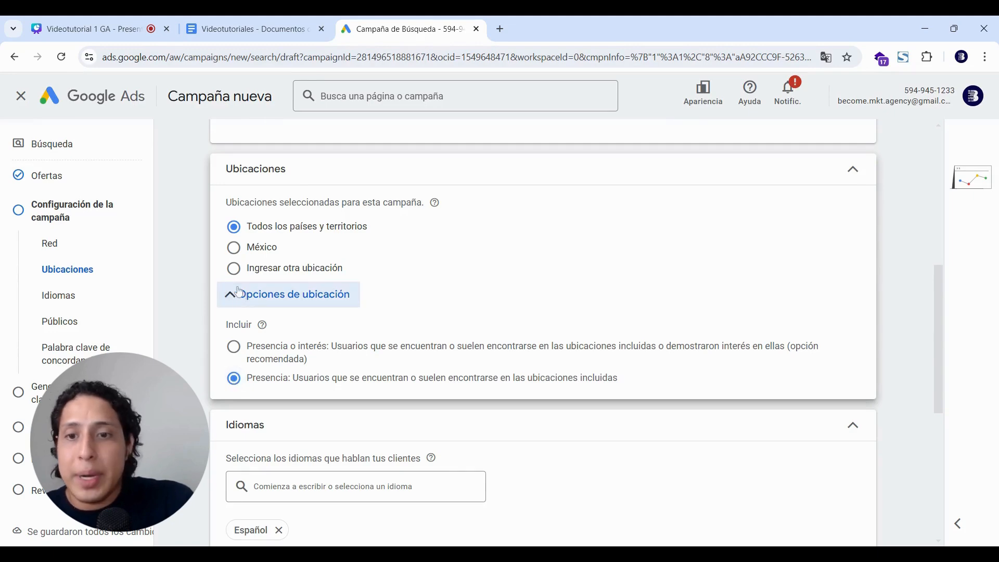
Target the state of Nuevo León, México as the campaign location.
click(234, 271)
click(272, 307)
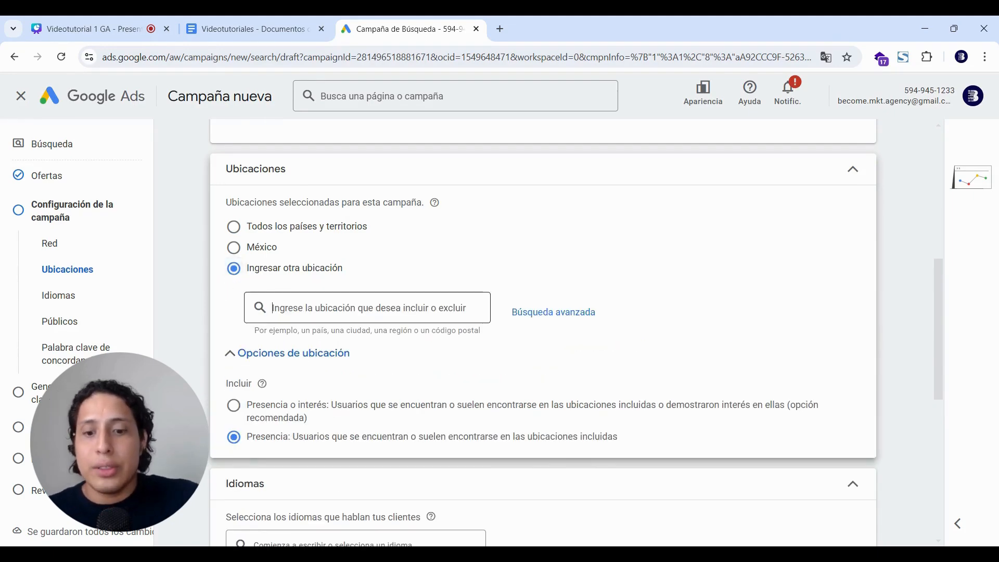
text(nuevo leon)
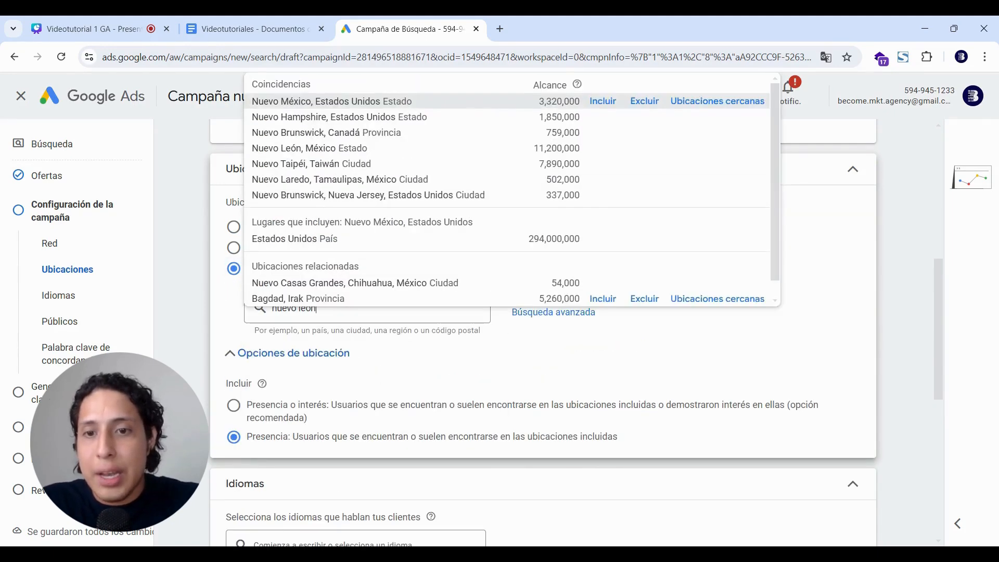
click(396, 101)
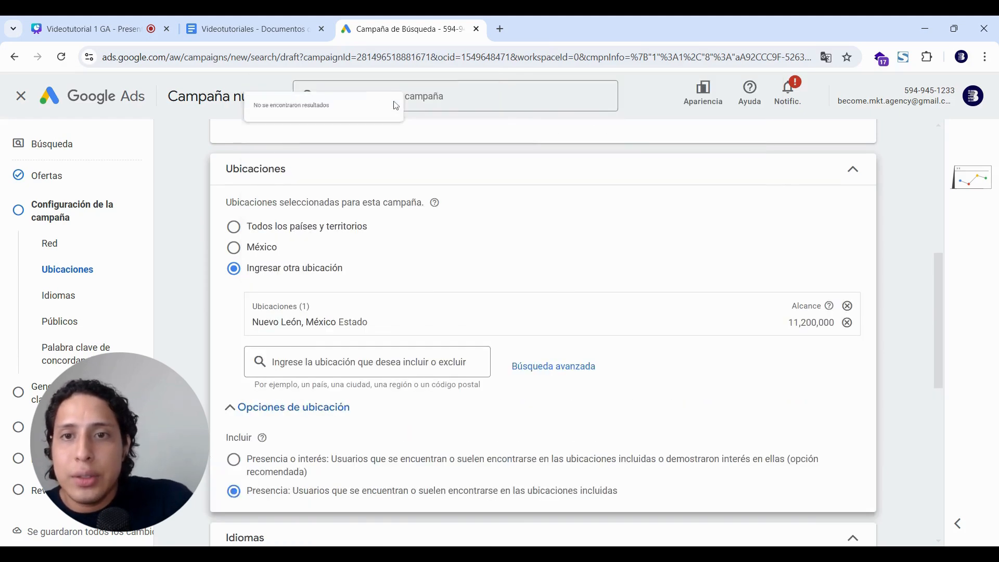
scroll(679, 234, down, 3)
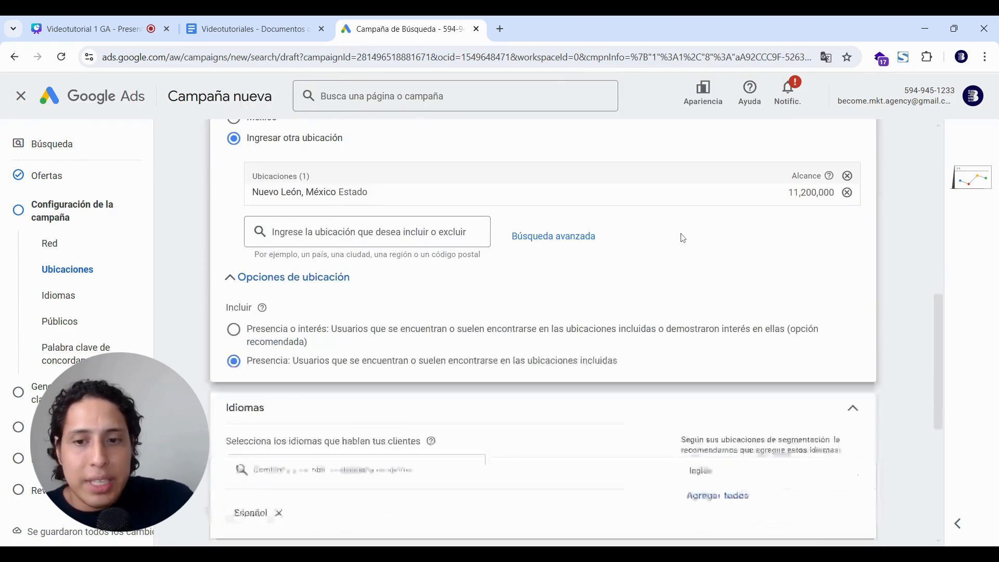
scroll(707, 315, down, 5)
Check the notes' reminder about reviewing interest targeting, then return to the campaign.
click(253, 28)
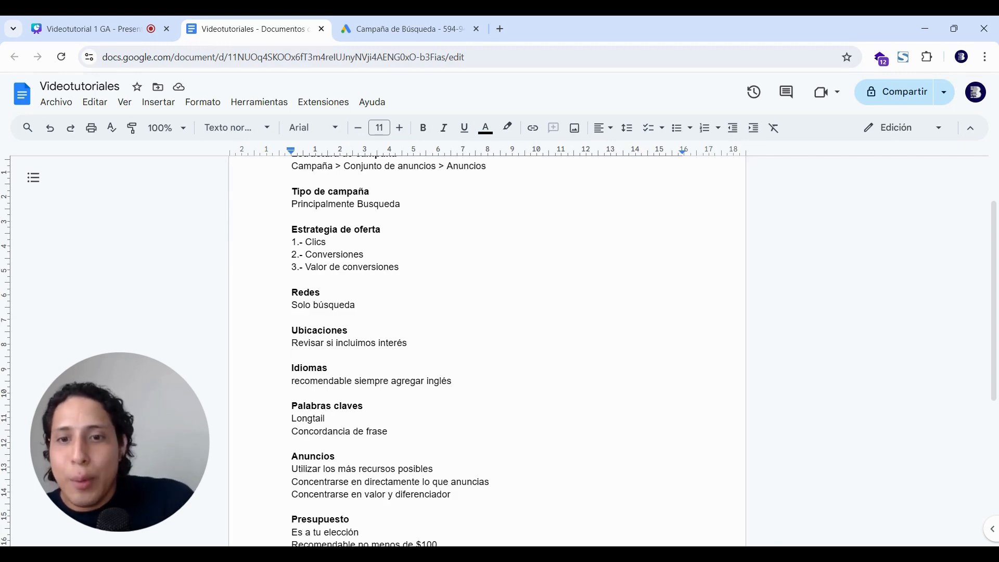
click(408, 343)
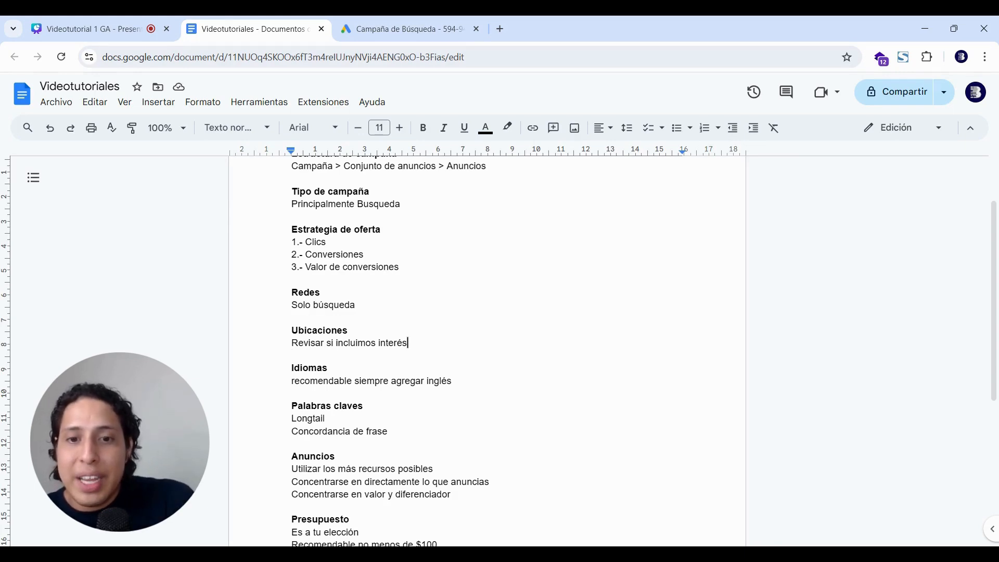
click(422, 27)
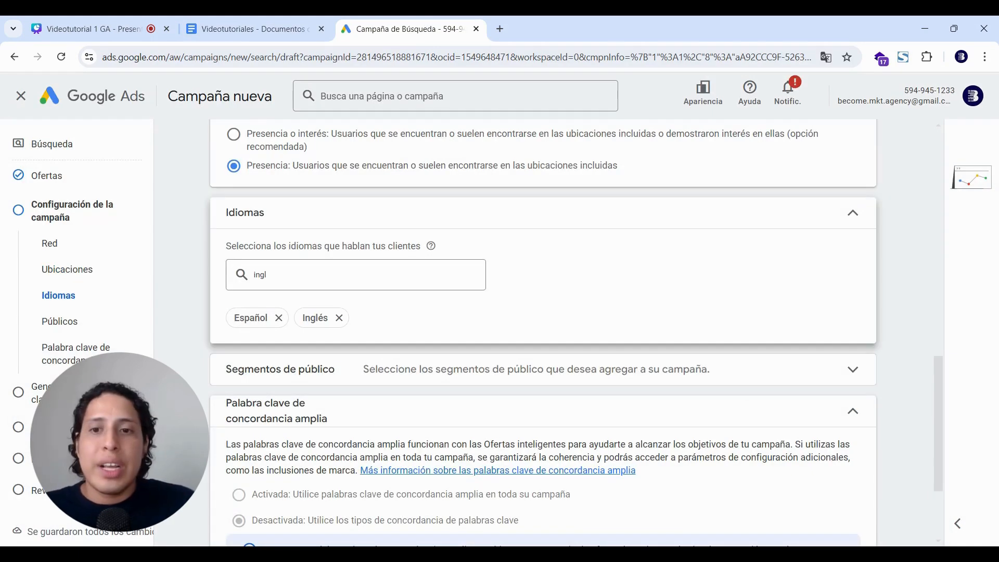
Confirm Inglés is selected beside Español and clear the leftover 'ingl' from the language search.
click(446, 283)
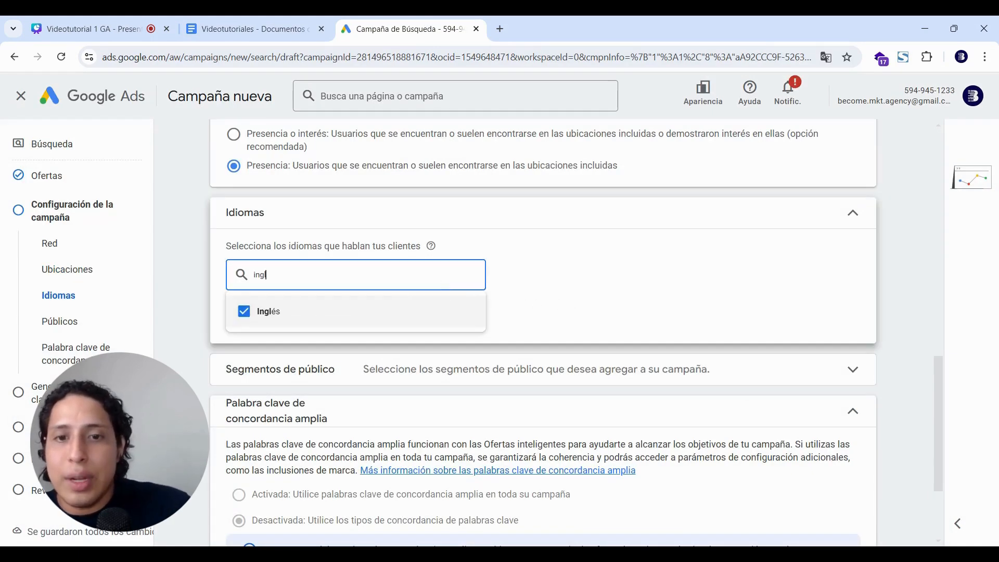
key(BackSpace)
key(BackSpace)
key(BackSpace)
key(BackSpace)
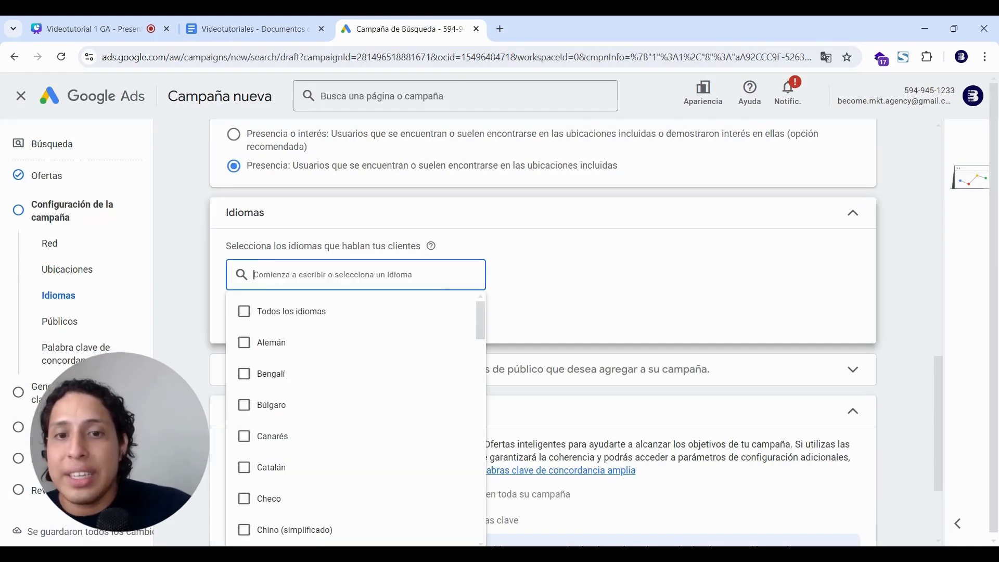
click(567, 271)
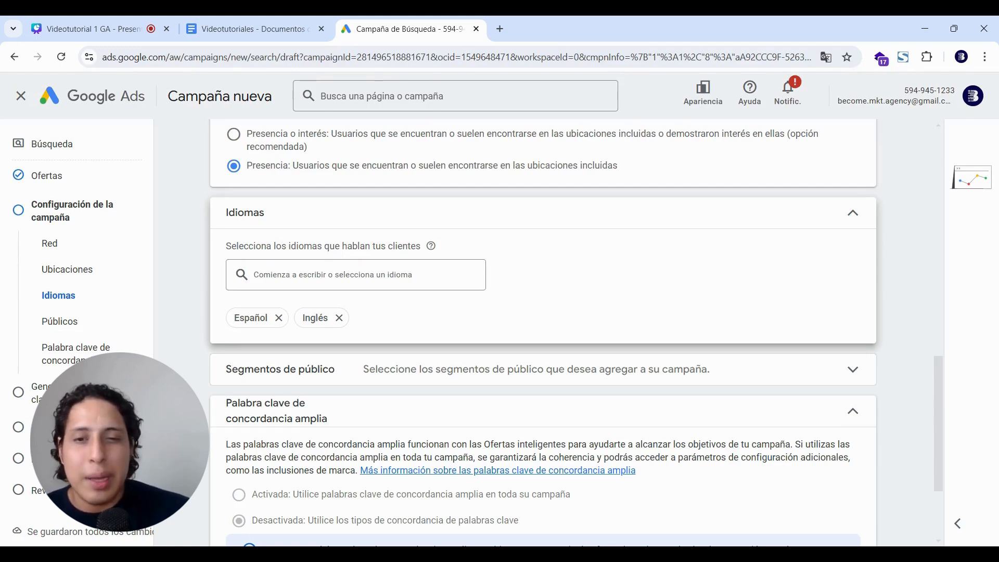
scroll(565, 271, down, 3)
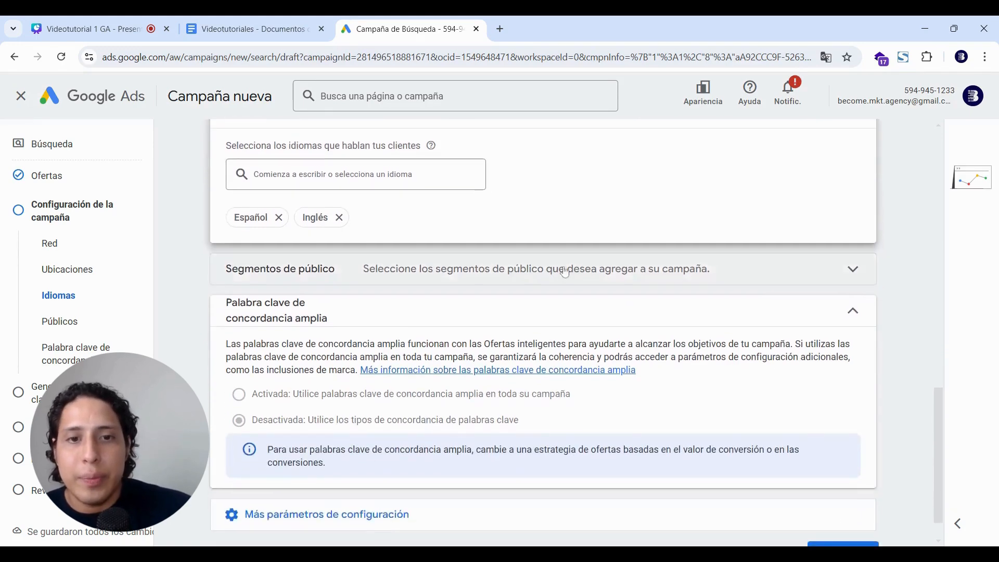
Review Segmentos de público and Más parámetros de configuración, then continue to keyword generation.
click(565, 270)
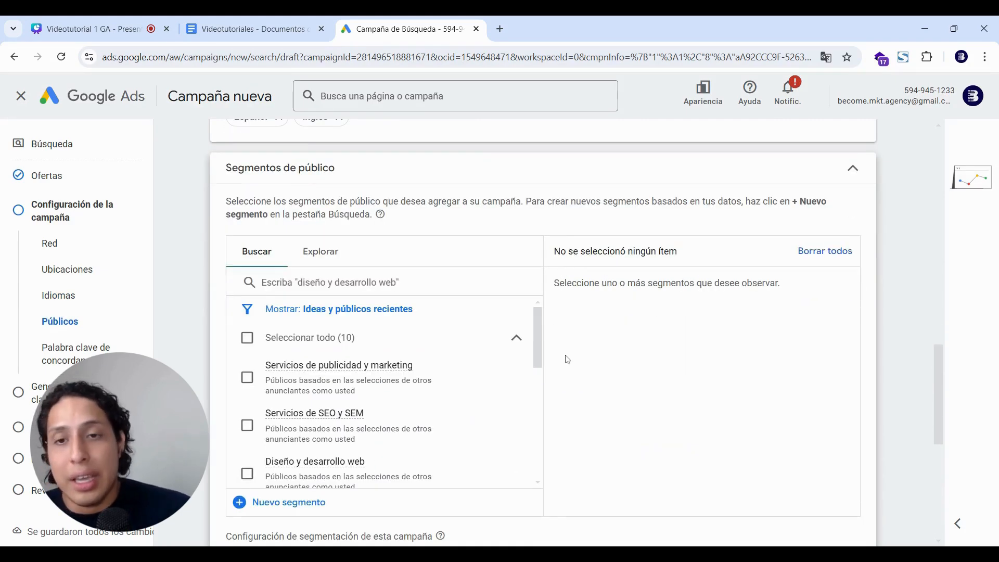
scroll(543, 333, down, 7)
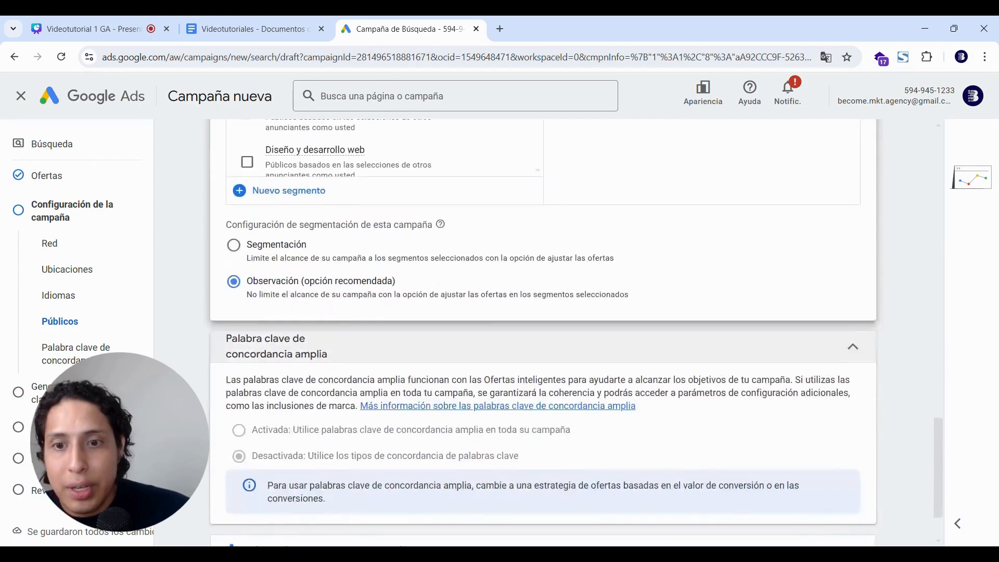
scroll(479, 489, down, 1)
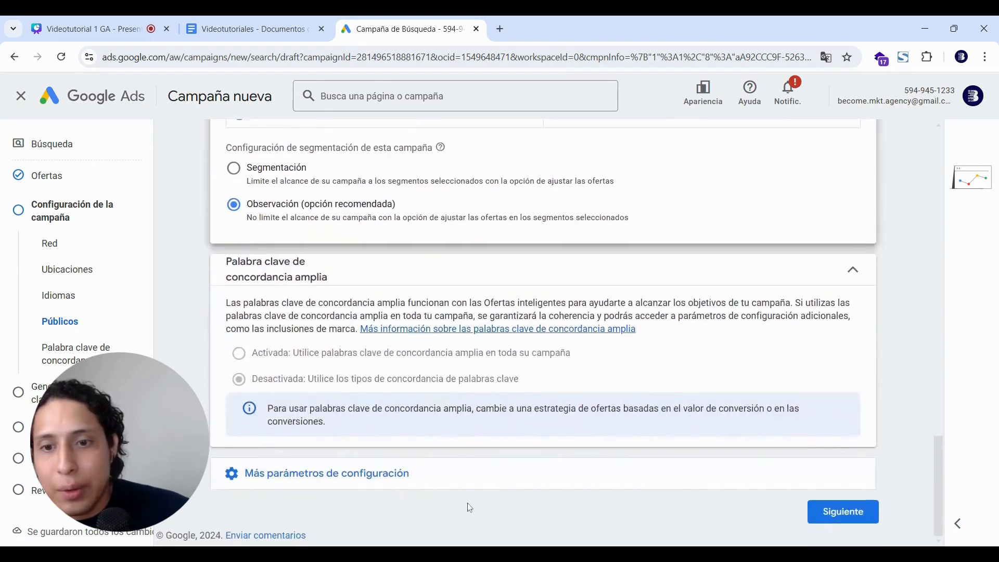
click(478, 488)
scroll(480, 493, down, 3)
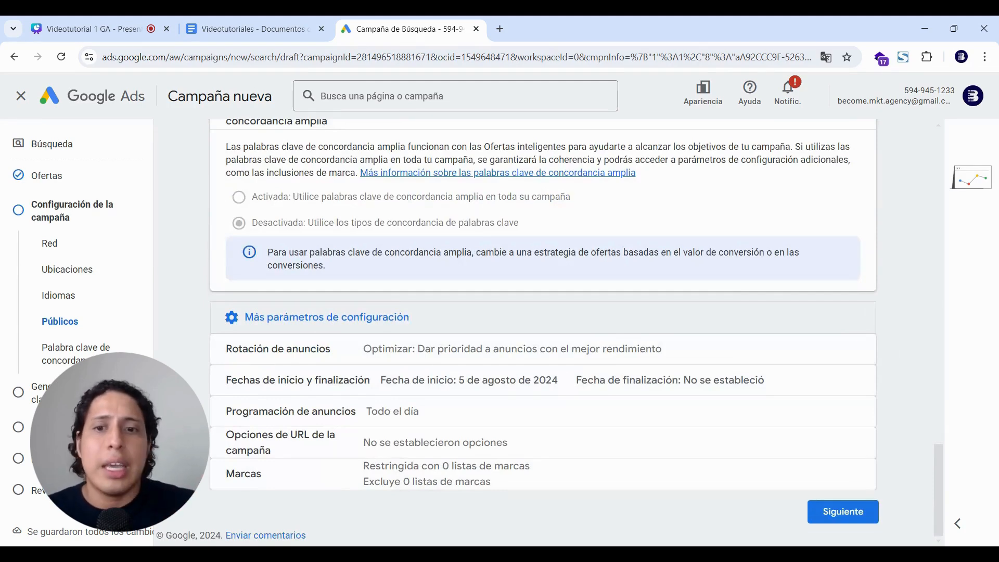
click(859, 525)
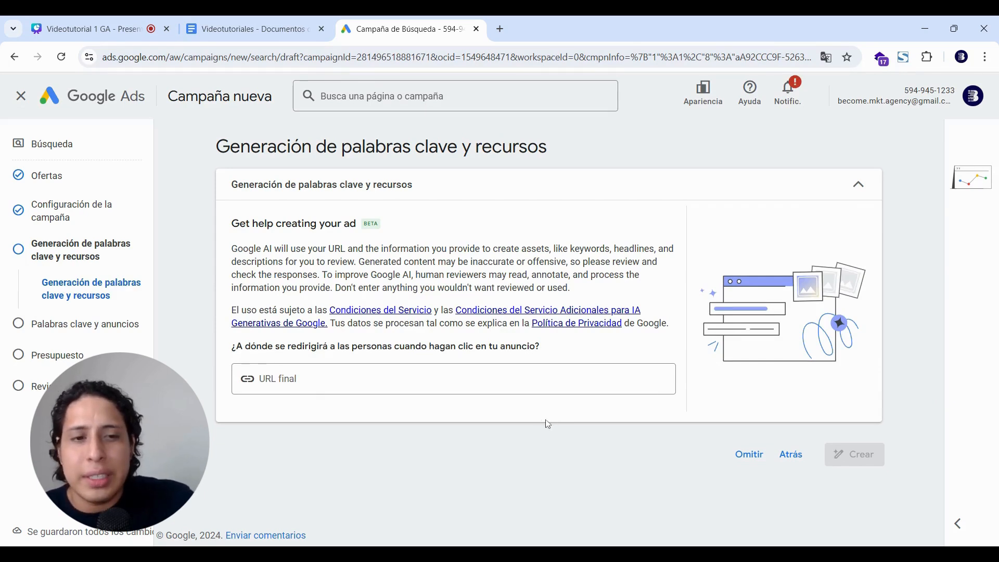
Skip AI keyword and asset generation and look over the Palabras clave y anuncios page for Grupo de anuncios 1.
click(751, 457)
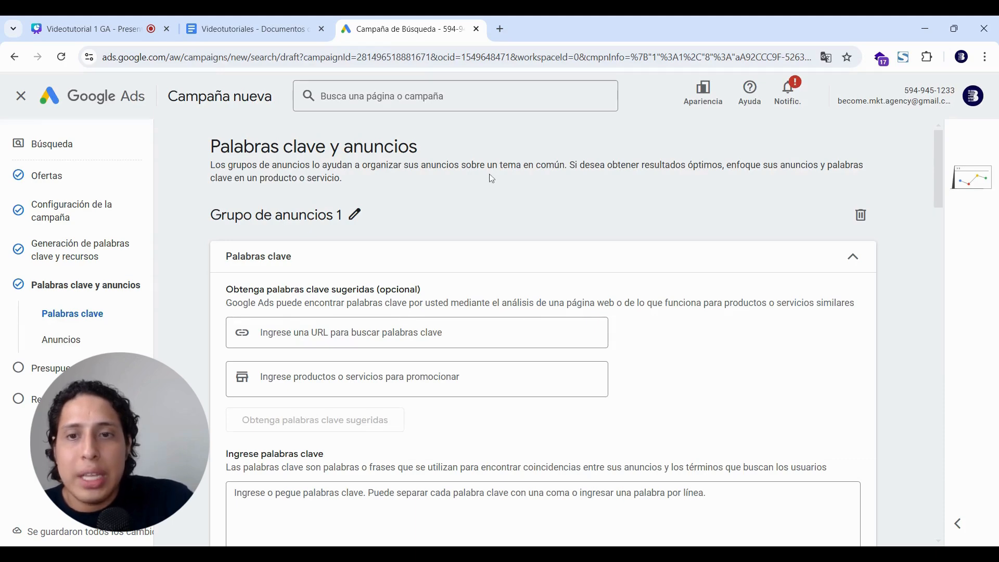
scroll(484, 175, down, 10)
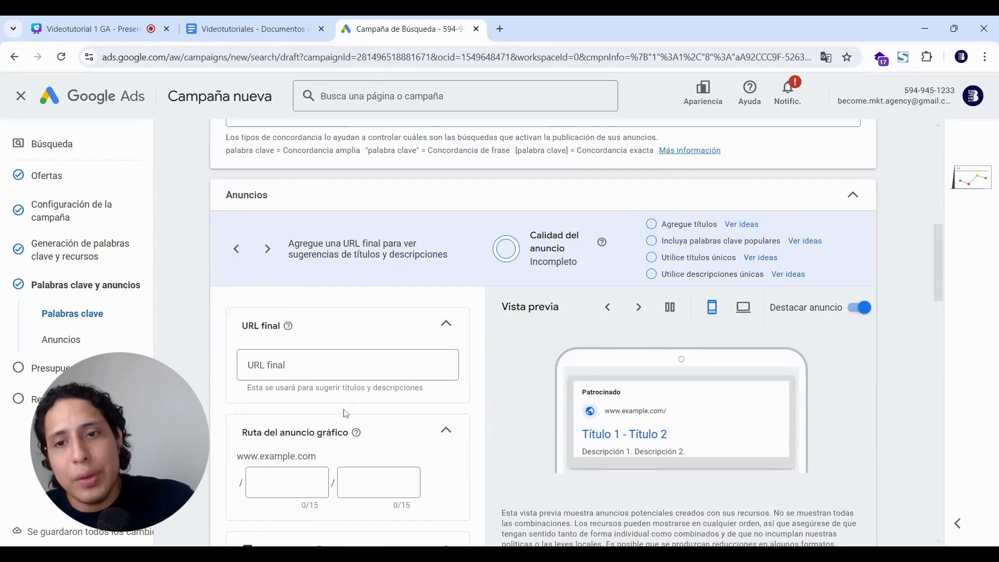
scroll(374, 400, down, 1)
scroll(377, 398, up, 8)
scroll(543, 333, up, 2)
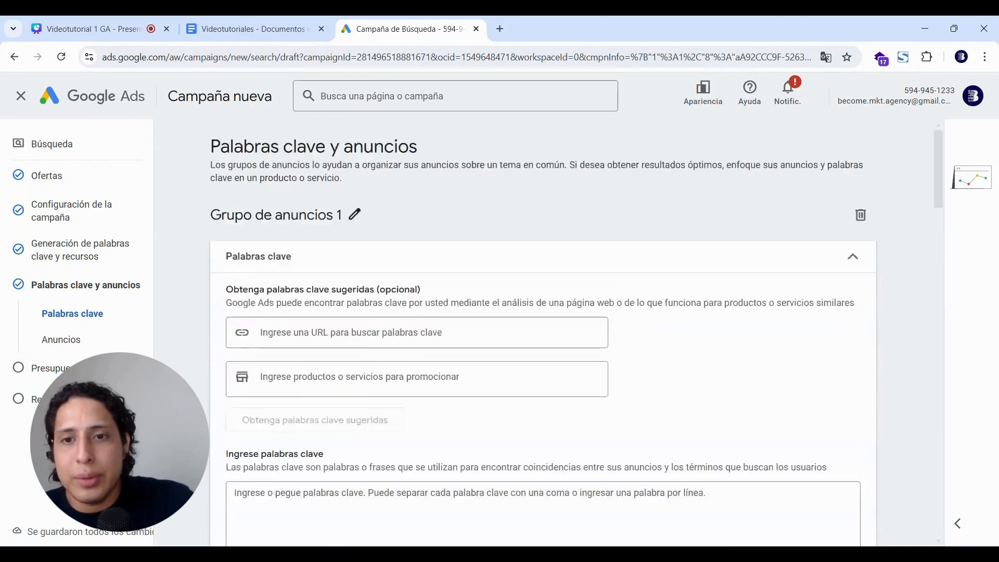
Replace the ad group's default name with 'General'.
click(355, 214)
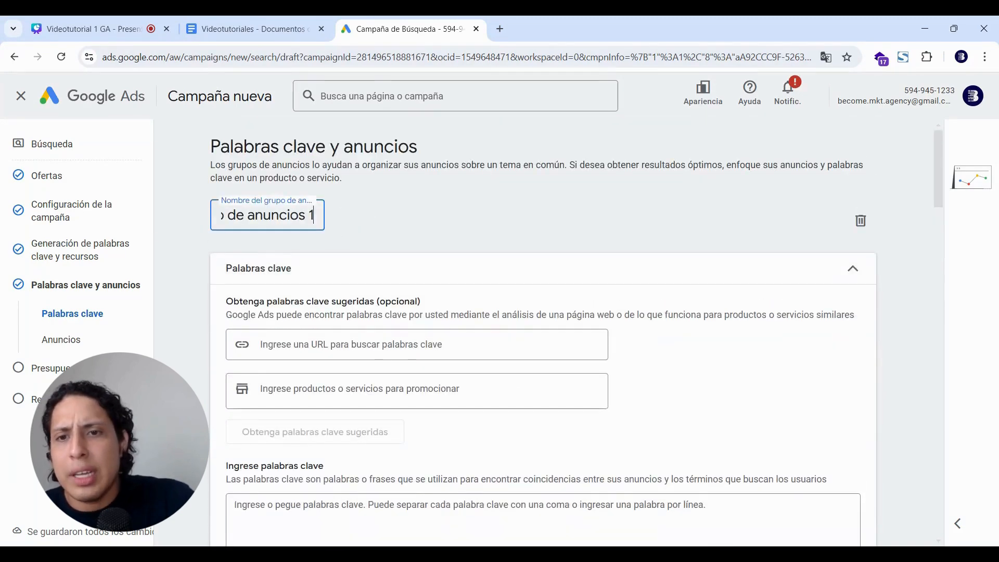
key(ctrl+a)
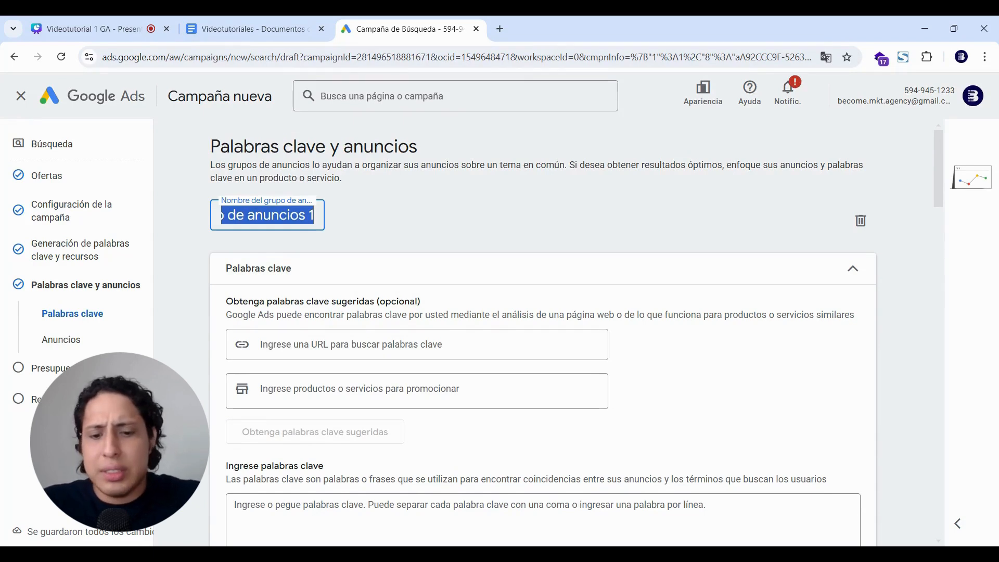
text(General)
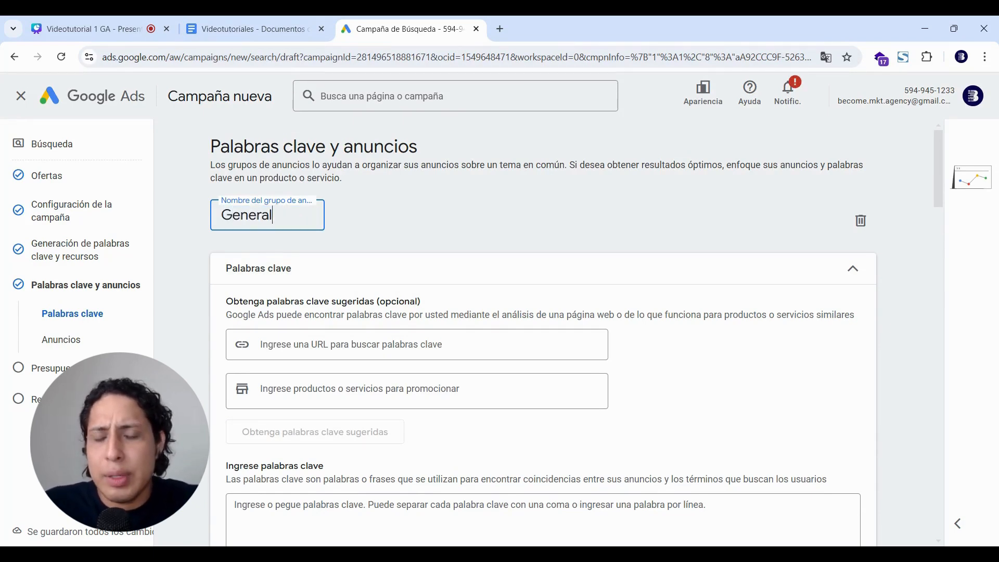
click(456, 249)
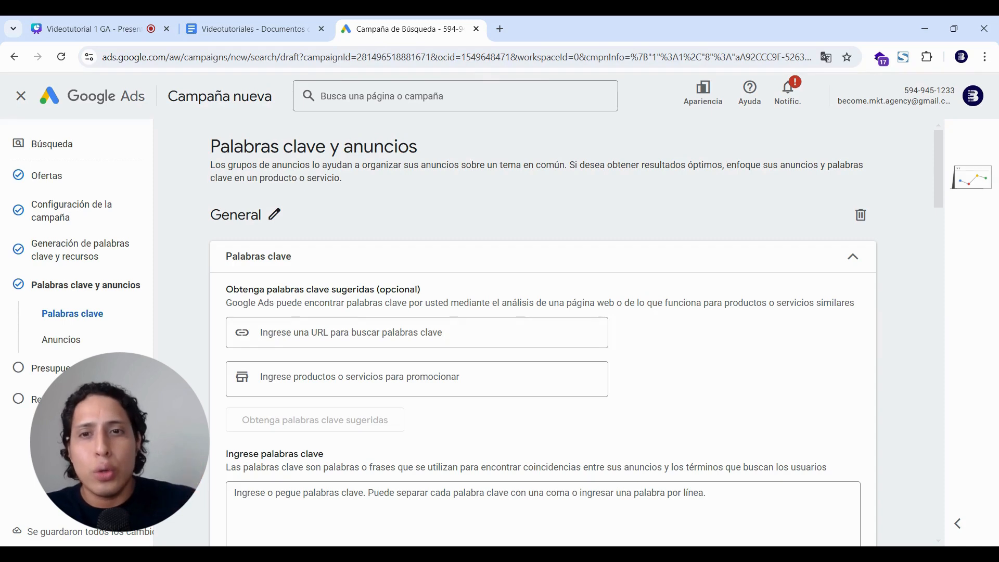
Go to the empty keyword box, then check the Videotutoriales keyword notes (Longtail, Concordancia de frase).
scroll(543, 333, down, 4)
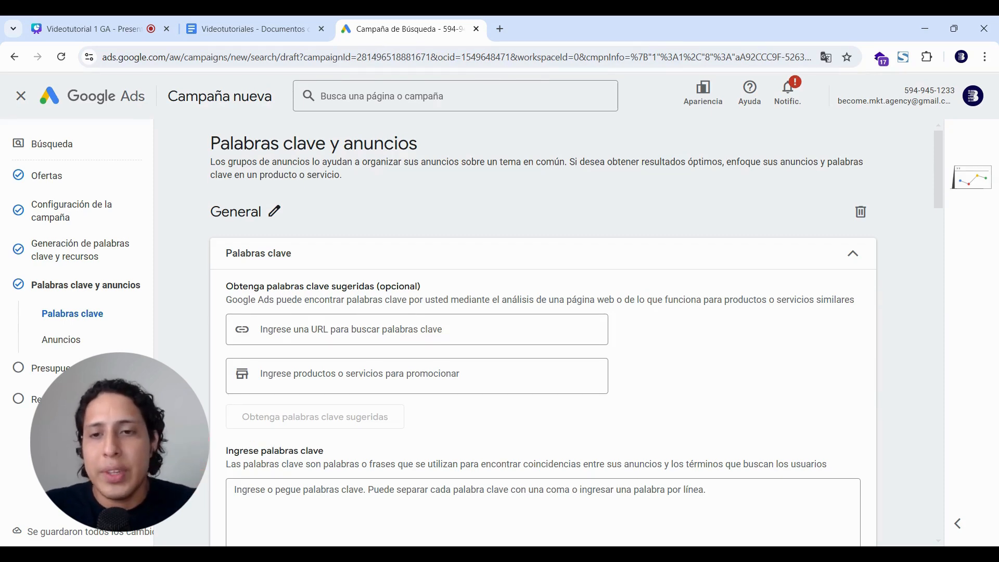
click(543, 333)
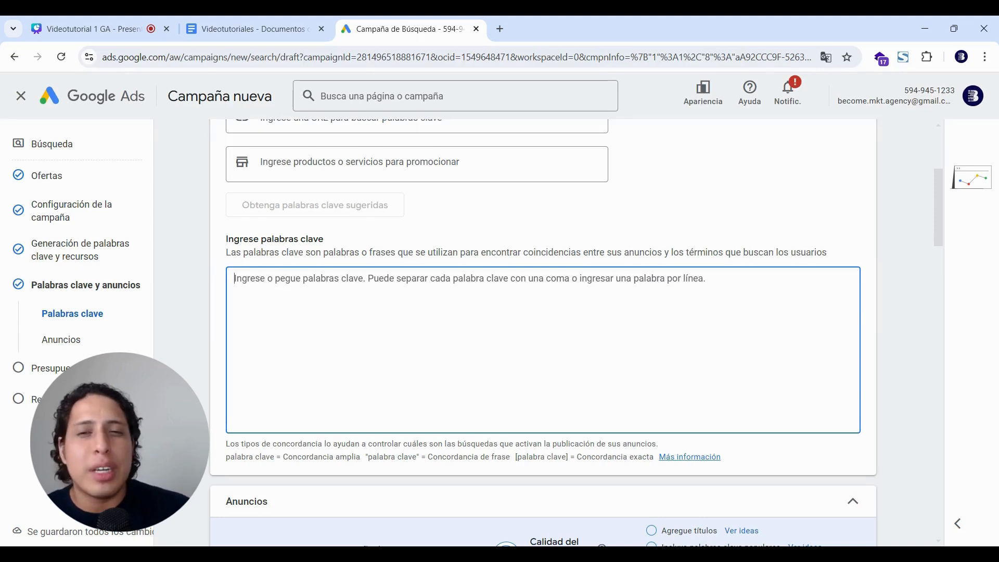
click(264, 26)
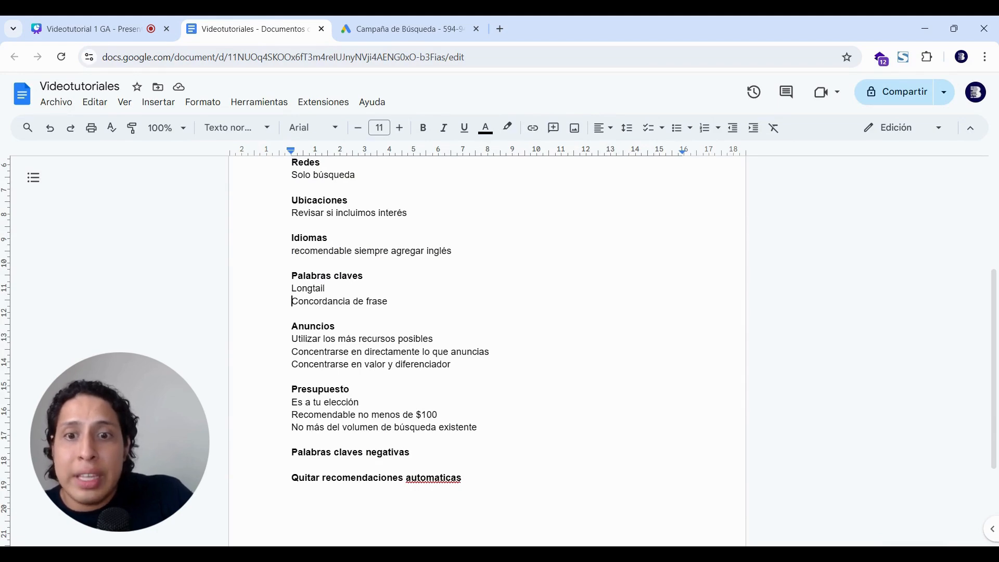
Return to the 'Campaña de Búsqueda' Google Ads tab at the empty keyword box.
click(402, 21)
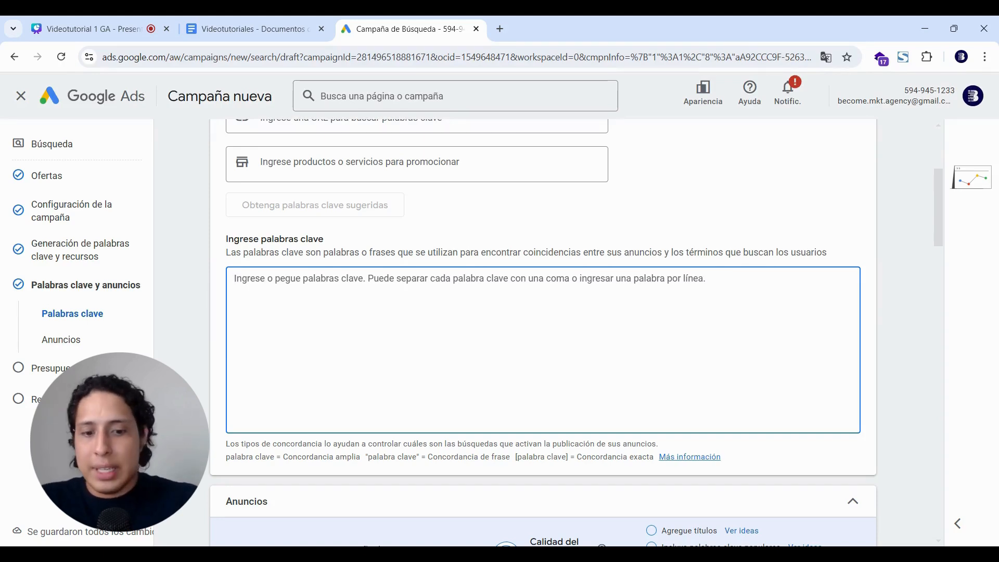
Replace the keyword 'piscinas' with 'Empresa de instalación de piscinas' after checking the notes.
text(piscinas)
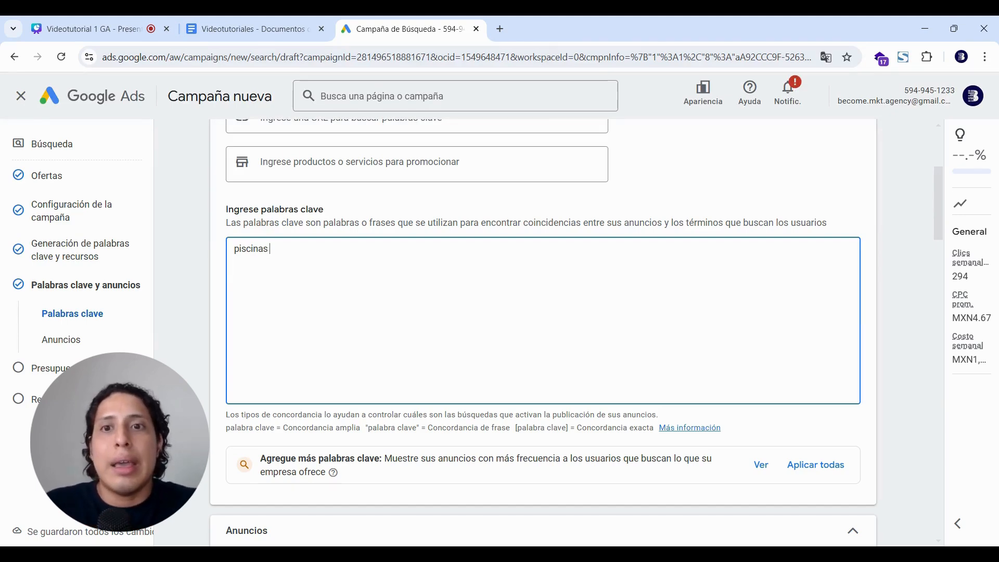
click(244, 24)
click(364, 21)
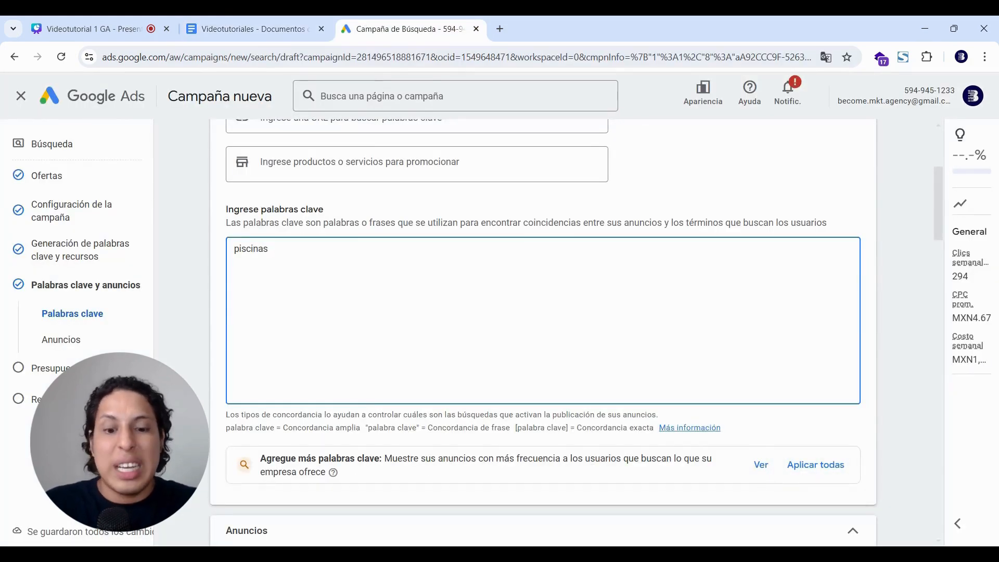
key(BackSpace)
key(BackSpace)
key(BackSpace)
key(BackSpace)
key(BackSpace)
key(BackSpace)
key(BackSpace)
key(BackSpace)
key(BackSpace)
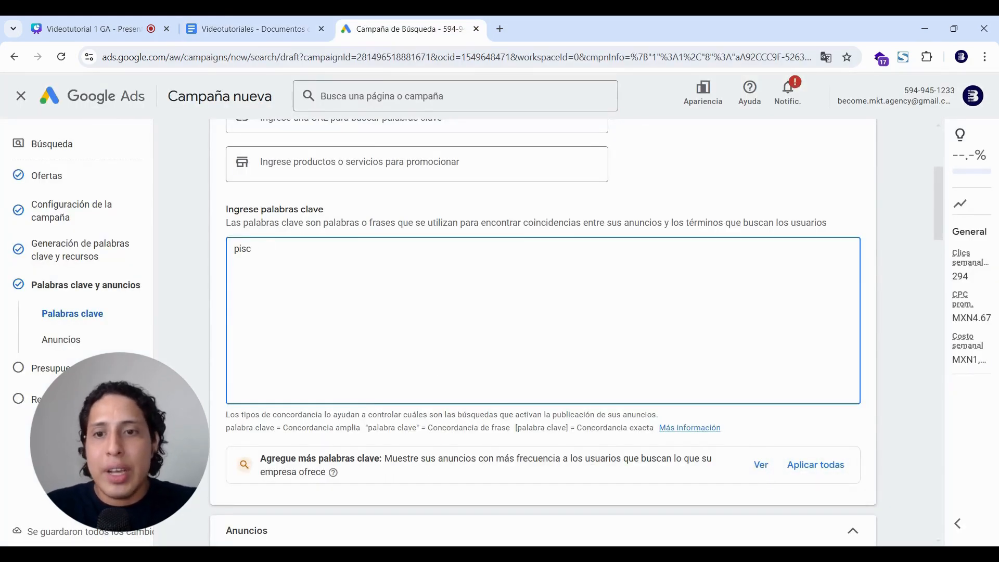
text(Empresa)
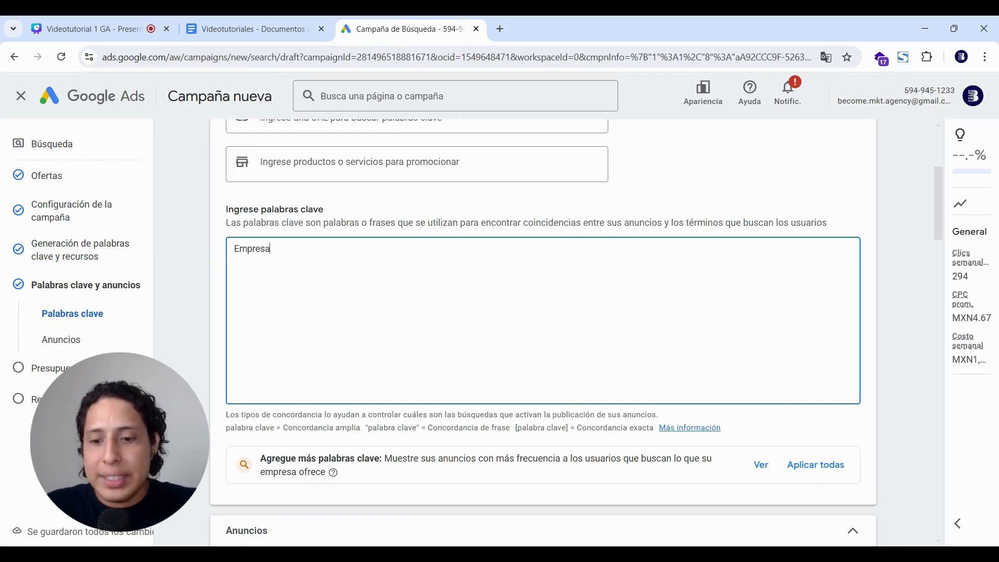
text( de instala)
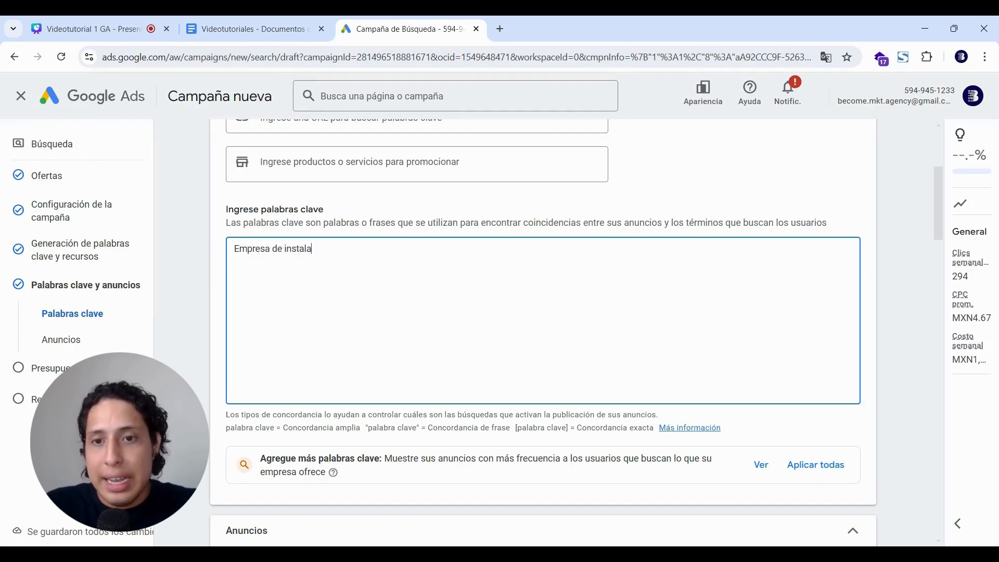
text(ción de pi)
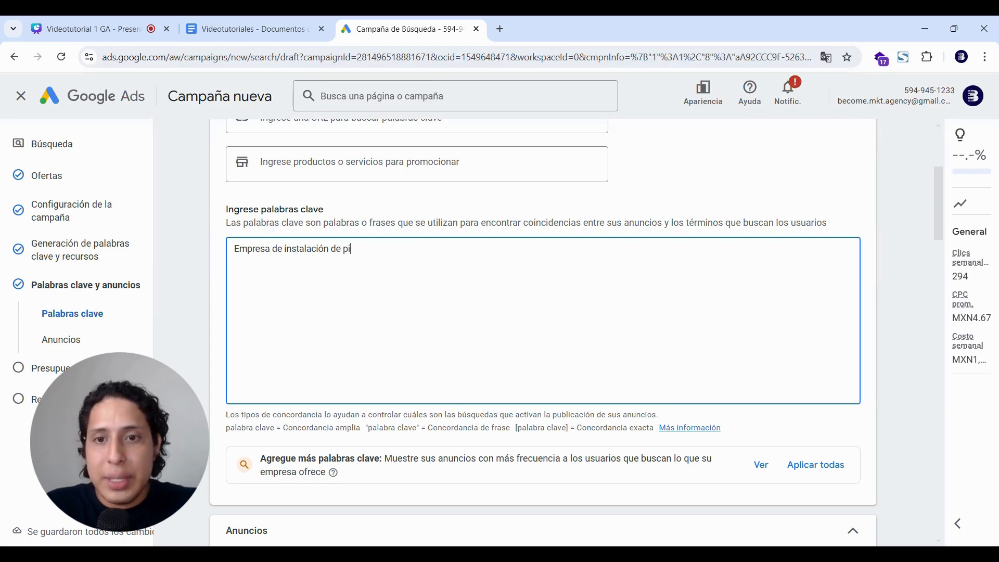
text(scinas)
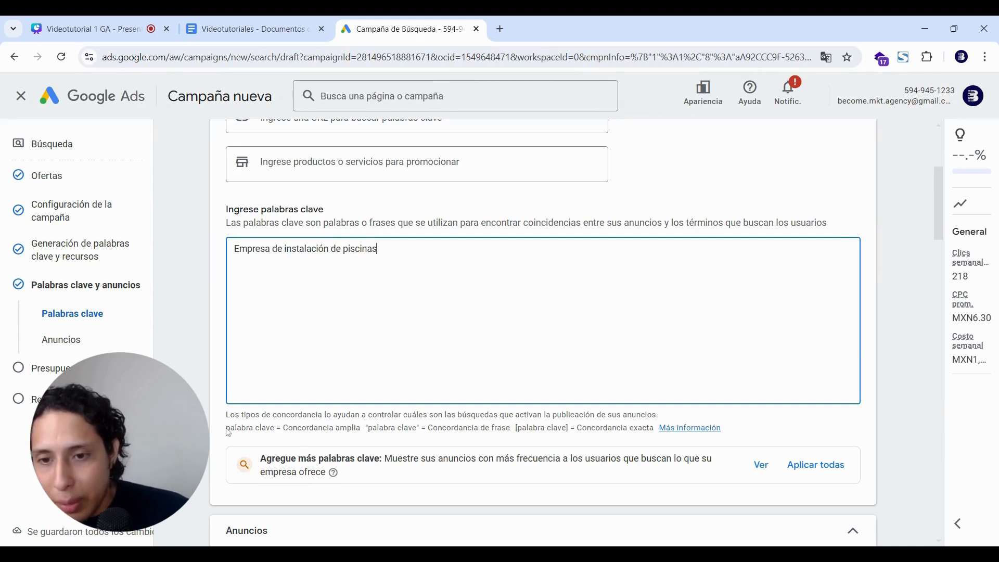
drag(226, 427, 518, 427)
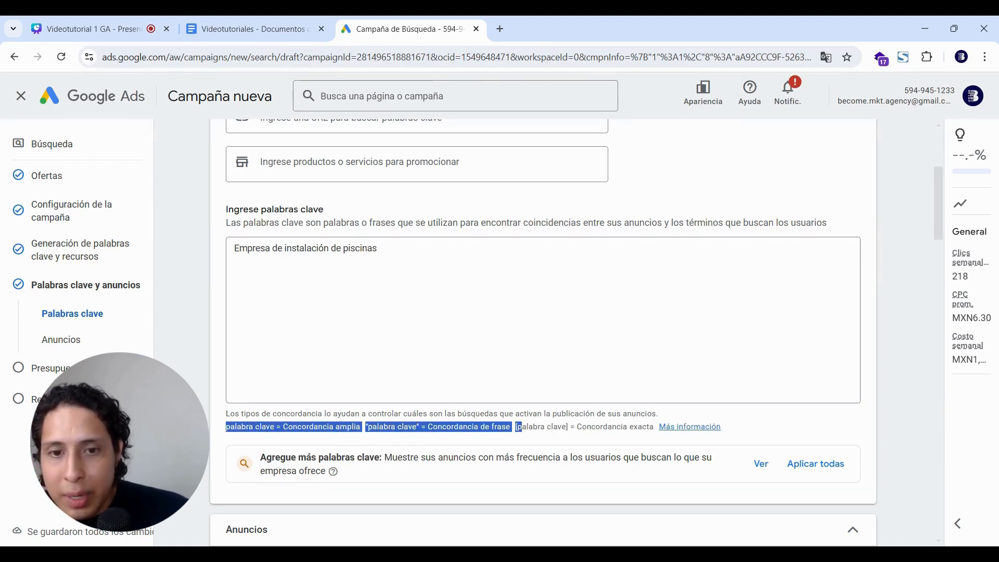
click(522, 427)
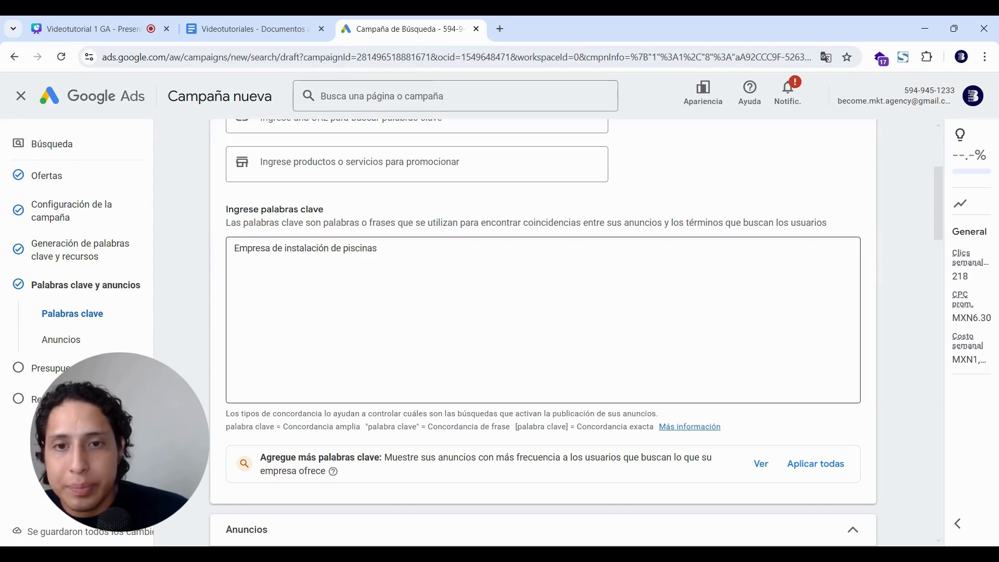
click(475, 240)
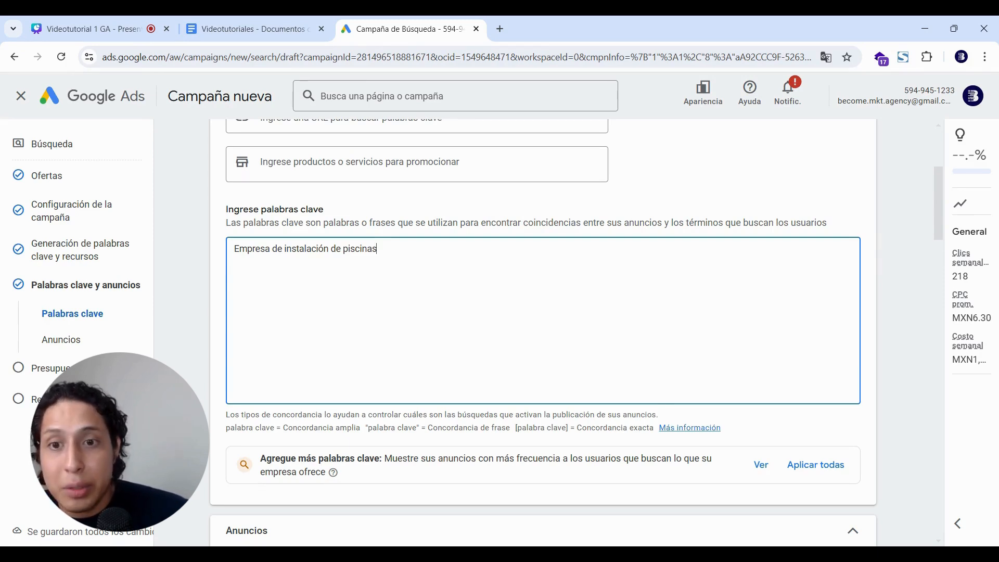
double_click(235, 249)
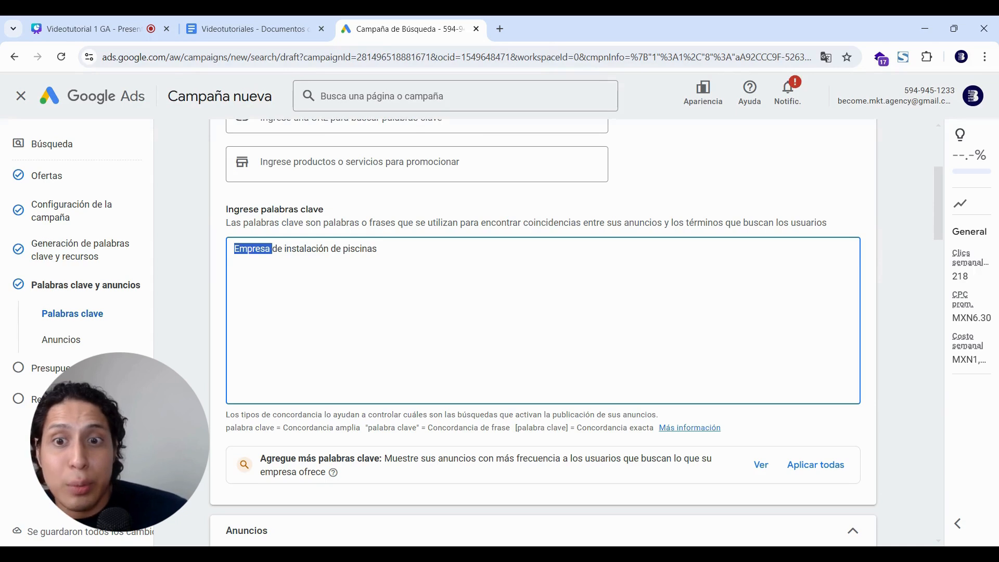
click(377, 249)
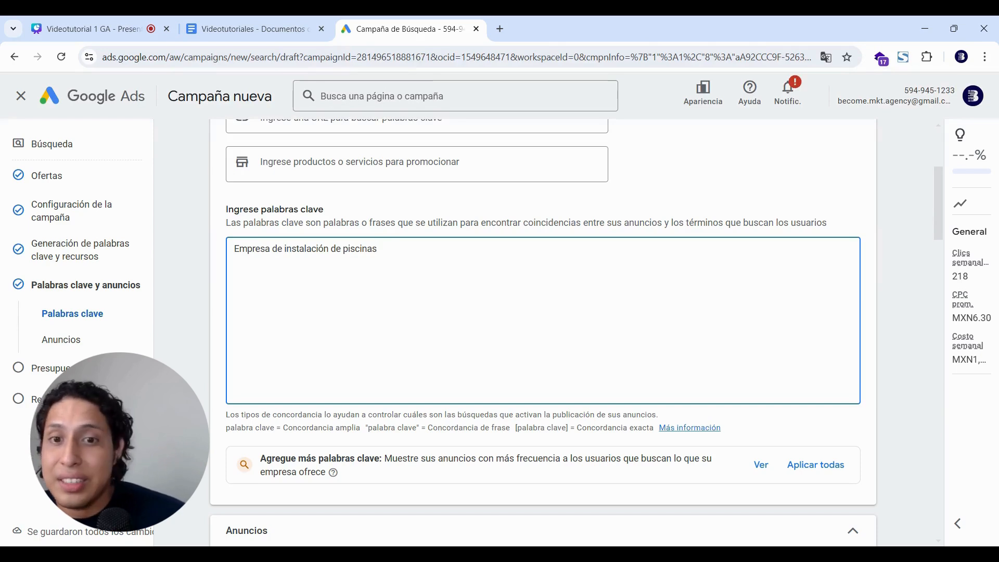
drag(377, 249, 343, 248)
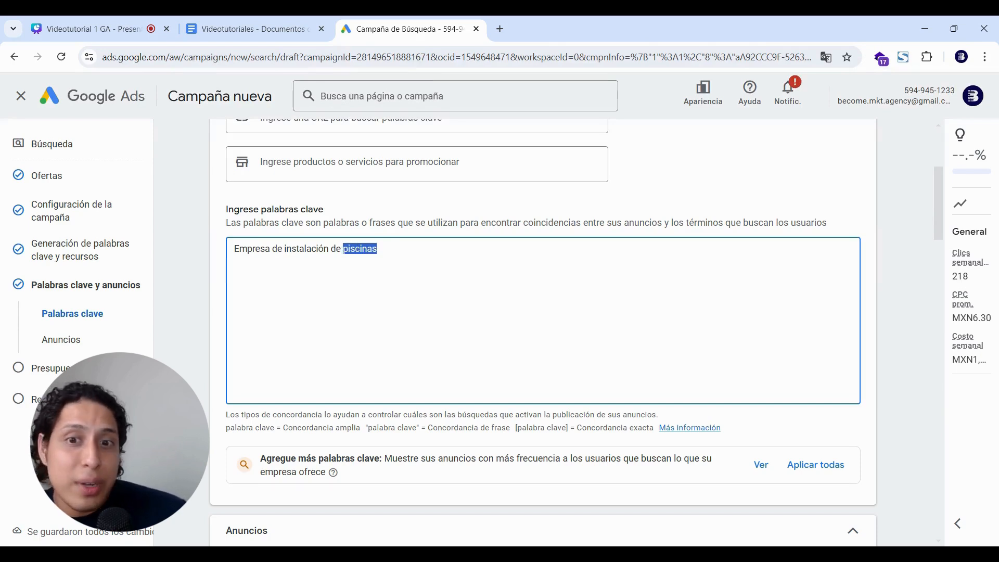
click(377, 249)
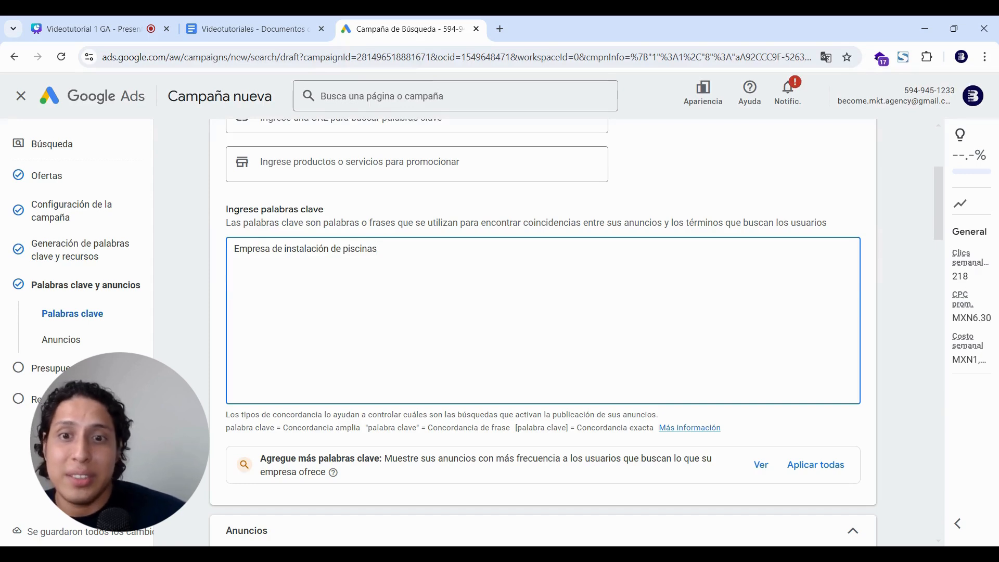
Wrap the keyword in quotes as phrase match "Empresa de instalación de piscinas" and start a new line.
text(")
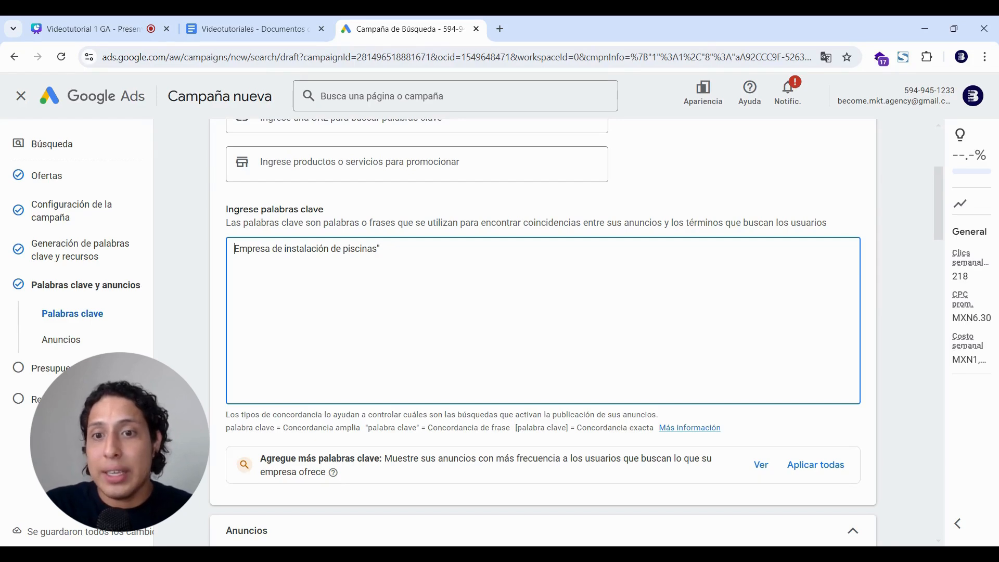
text(")
click(382, 249)
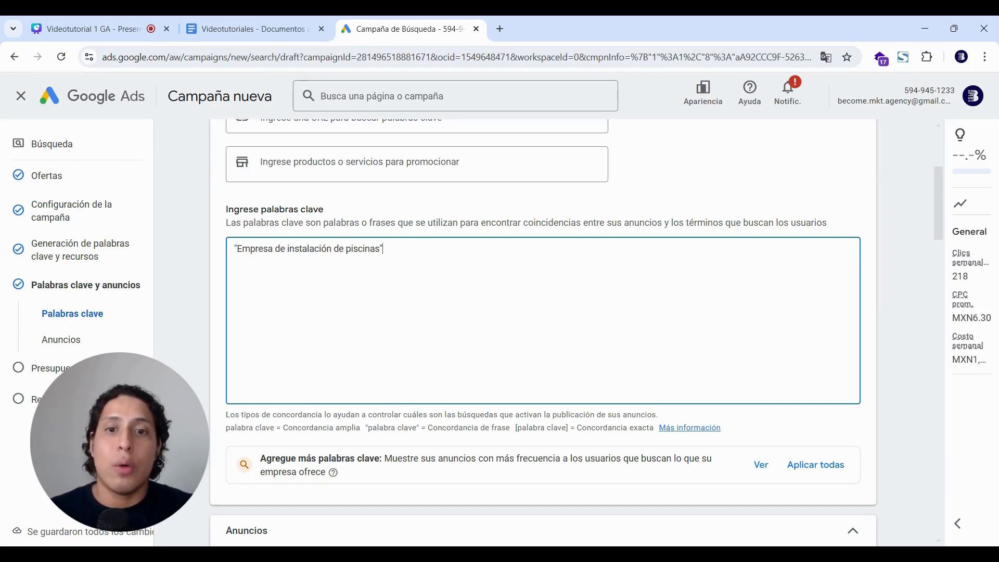
drag(384, 249, 234, 249)
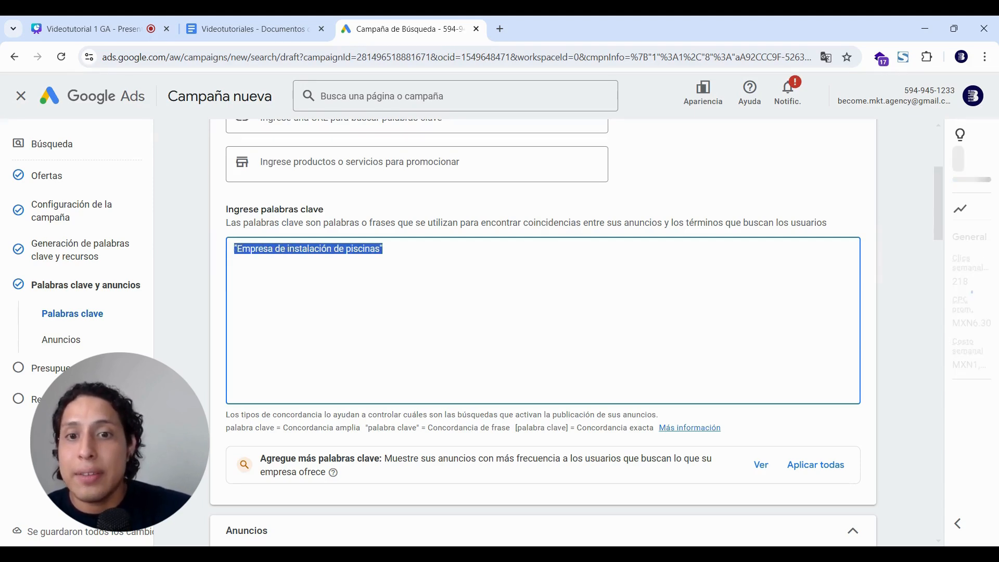
click(383, 248)
drag(383, 249, 234, 248)
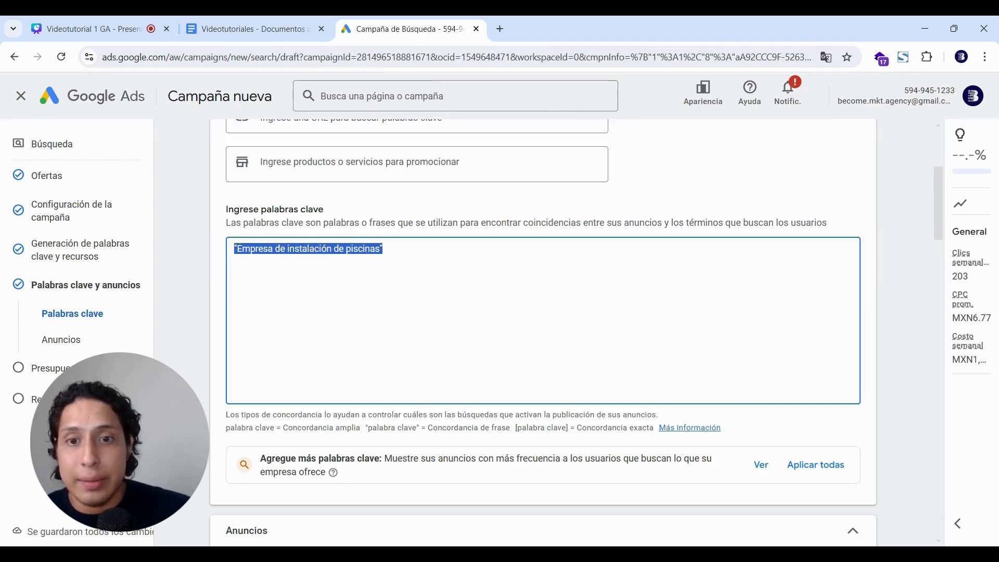
click(384, 249)
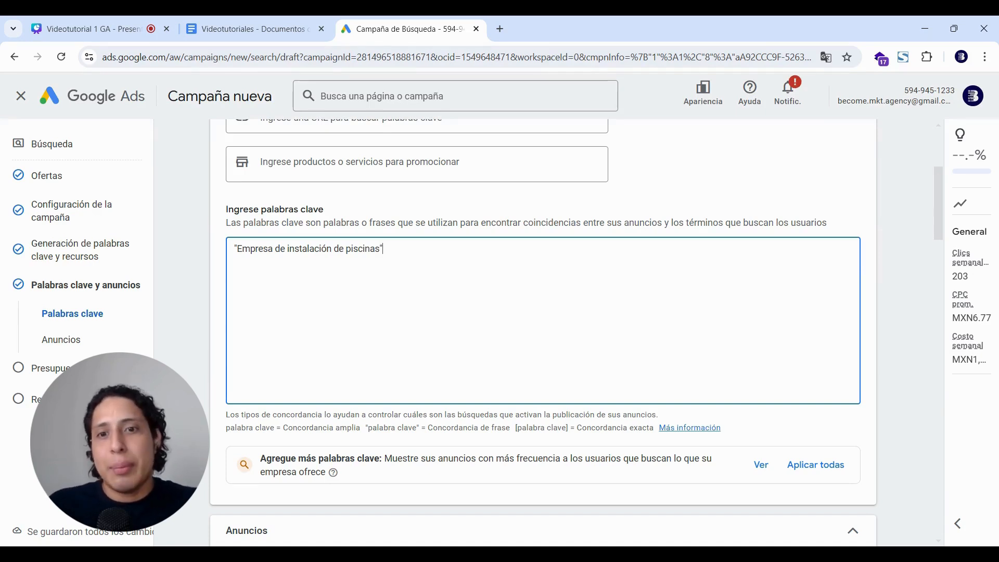
drag(384, 249, 236, 268)
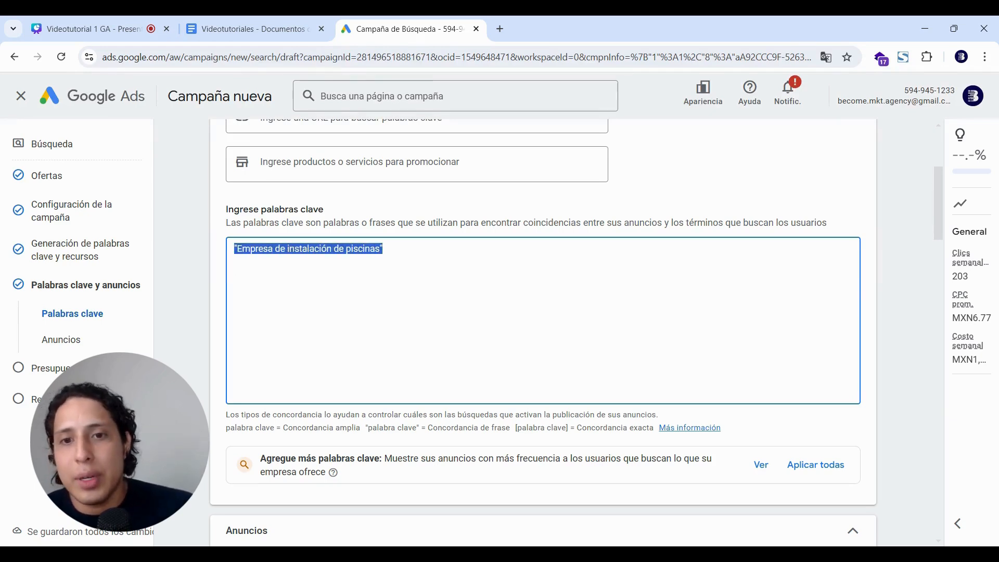
key(Right)
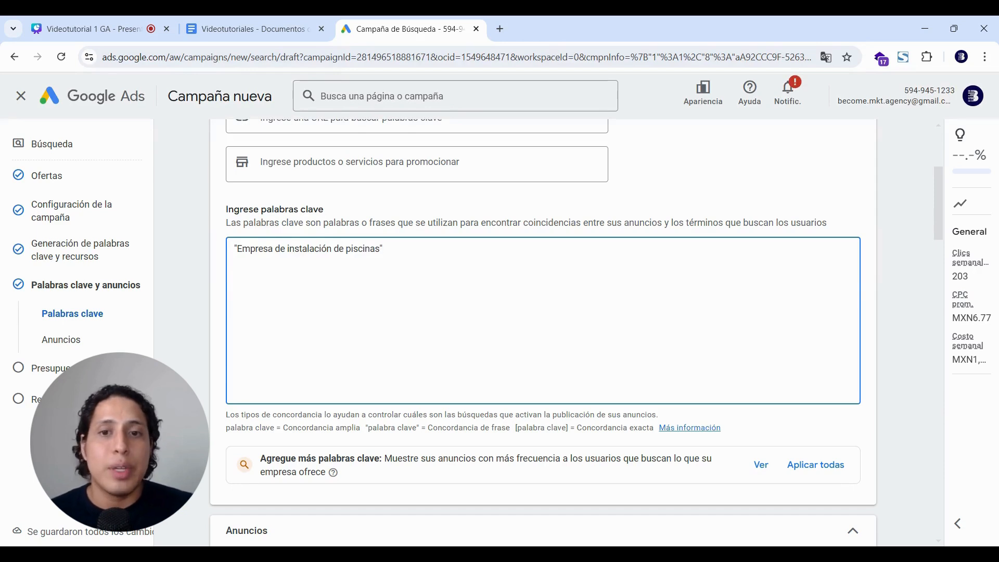
key(Return)
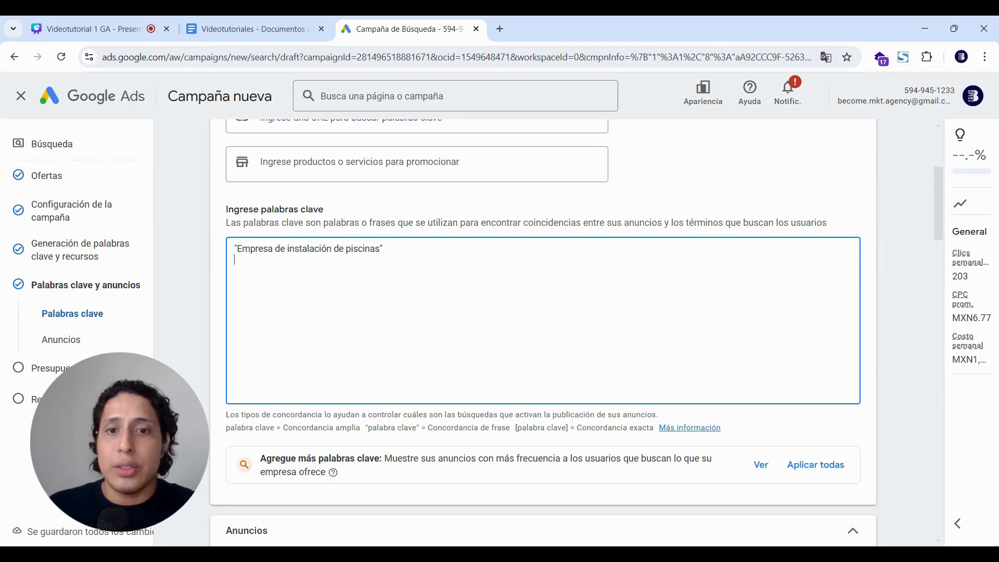
Duplicate the quoted keyword to add "venta de instalación de piscinas" and begin a third copy.
drag(385, 249, 232, 250)
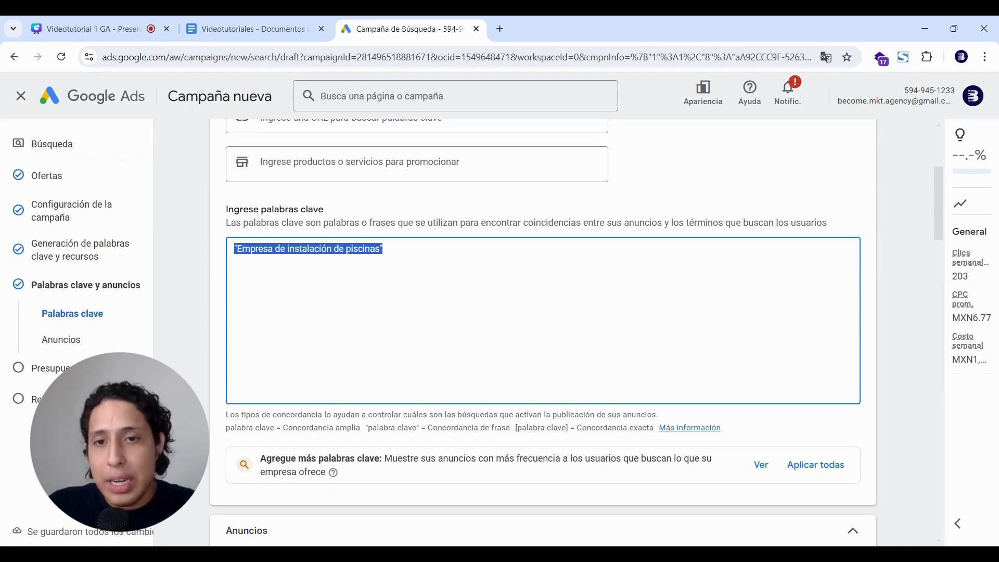
key(ctrl+c)
key(Down)
key(ctrl+v)
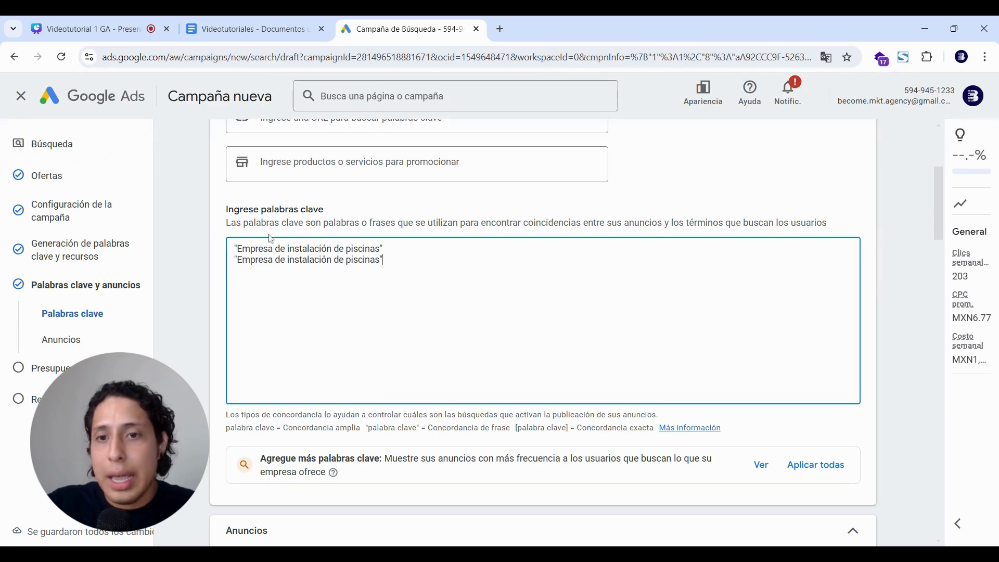
key(BackSpace)
key(BackSpace)
key(BackSpace)
key(BackSpace)
key(BackSpace)
key(BackSpace)
key(BackSpace)
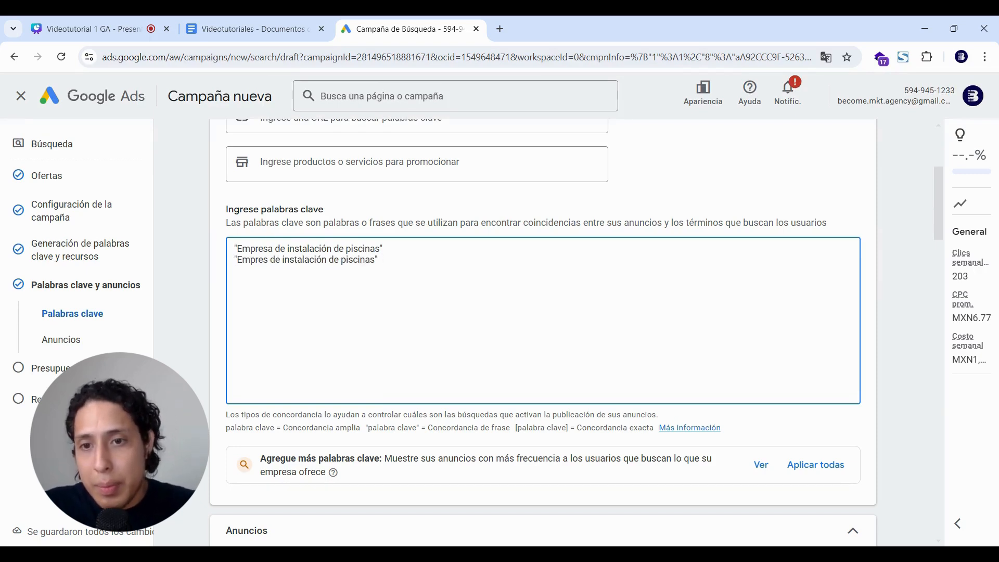
text(venta)
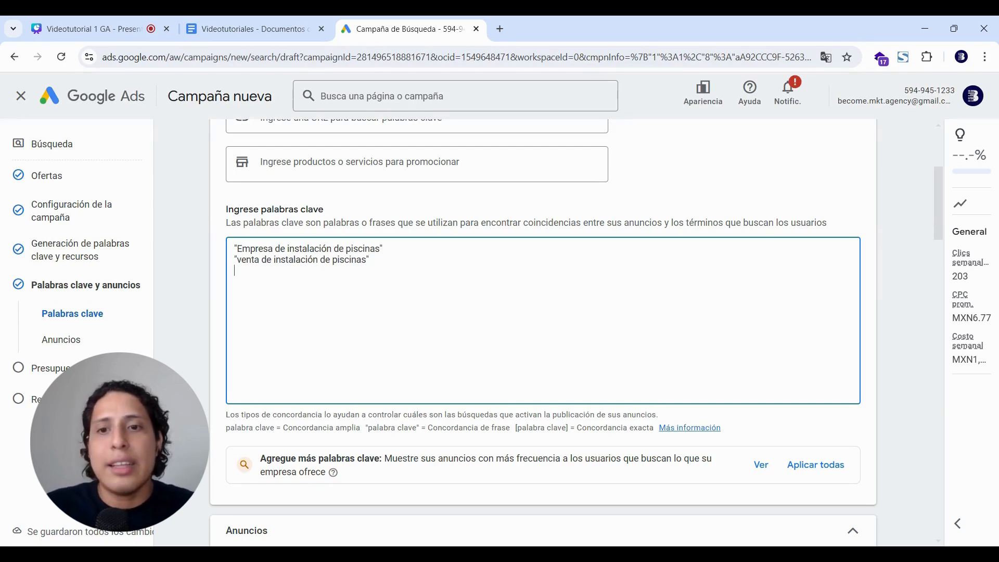
key(ctrl+v)
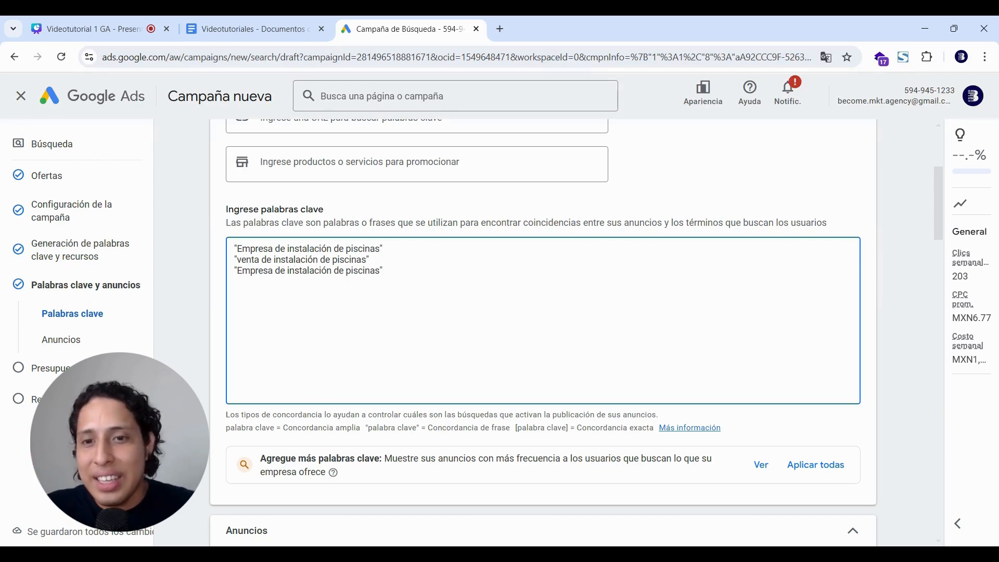
key(Delete)
key(Delete)
key(Delete)
key(Delete)
key(Delete)
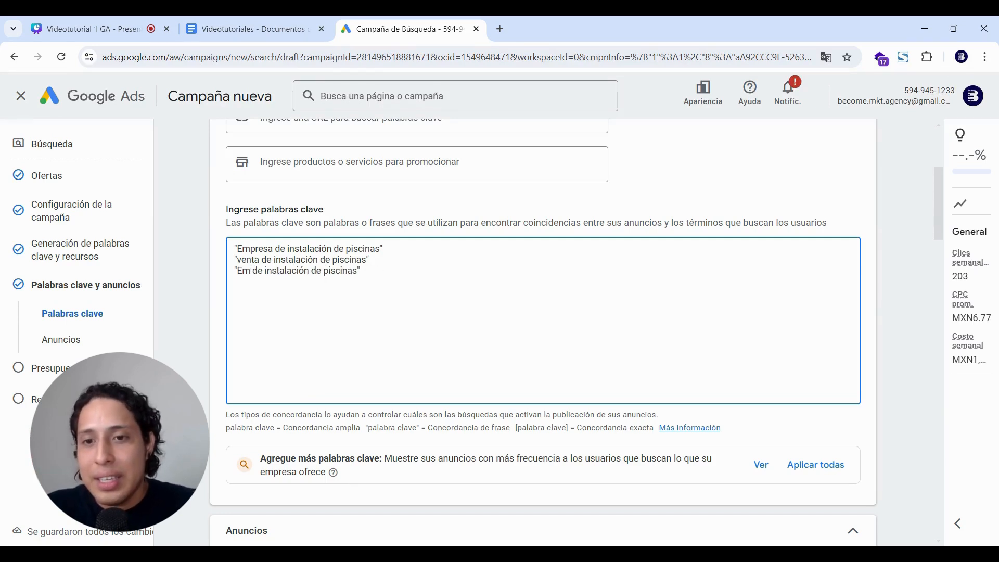
key(BackSpace)
key(BackSpace)
Complete "comprar de instalación de piscinas" and paste a duplicate of all three keyword lines.
text(comprar)
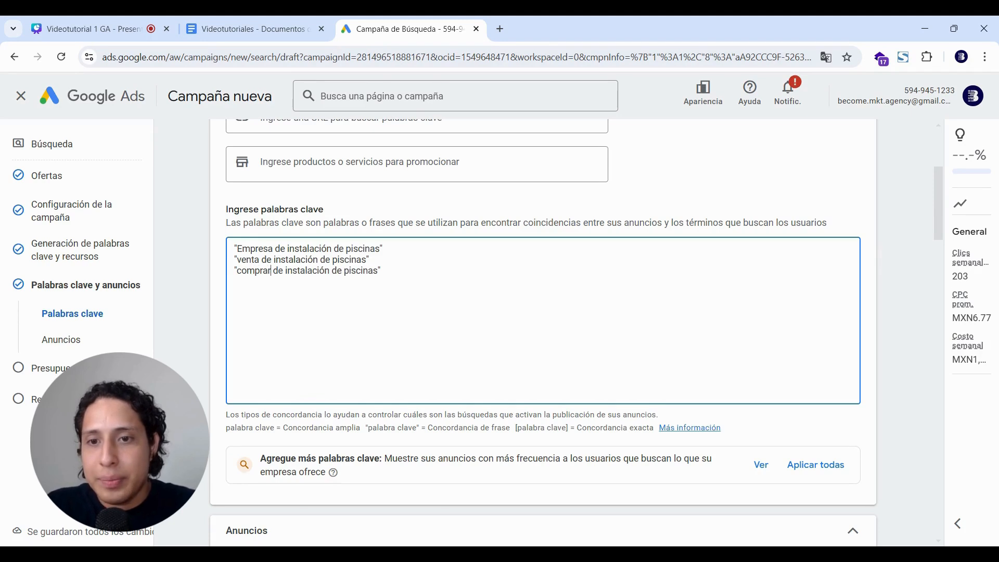
drag(382, 271, 233, 252)
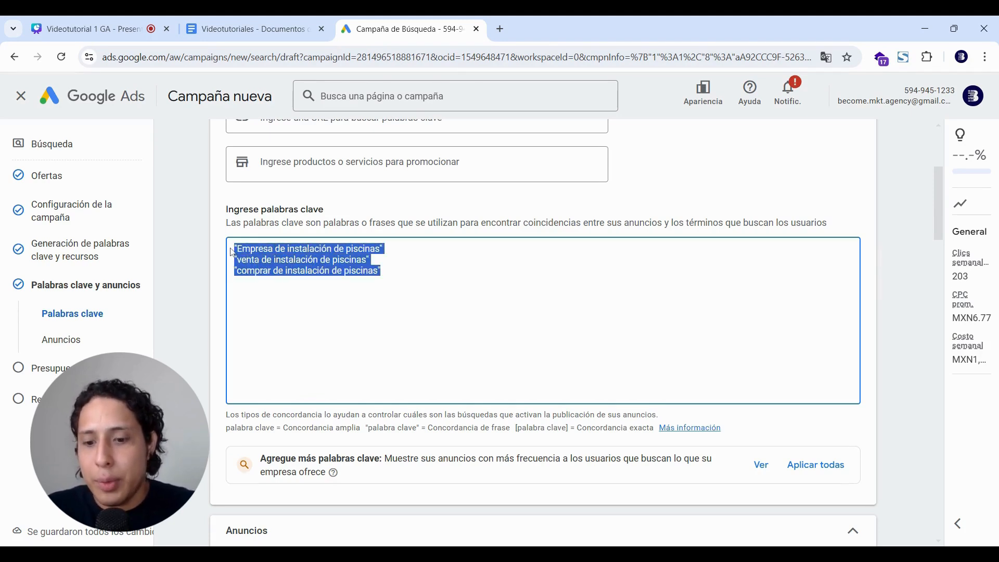
key(Right)
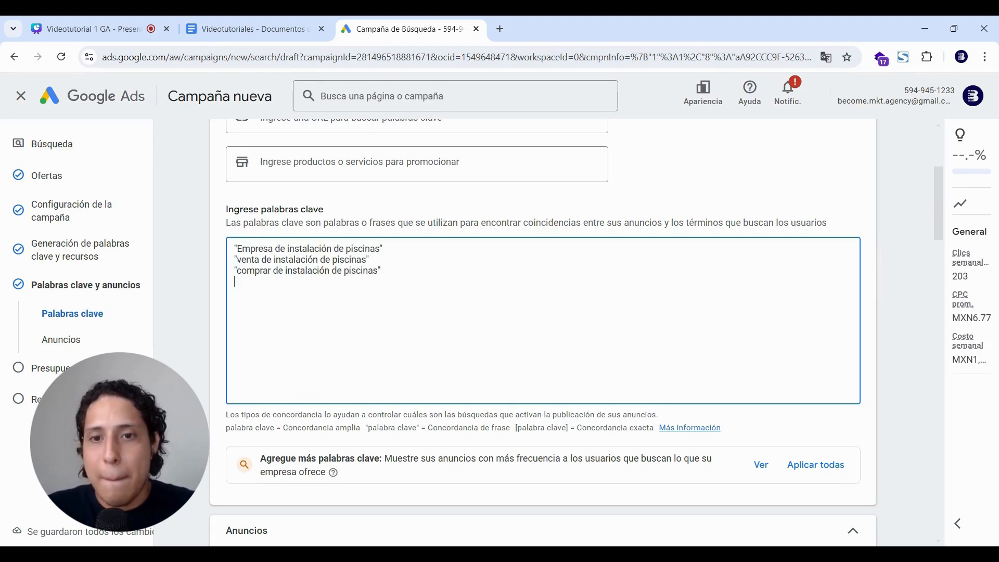
key(ctrl+v)
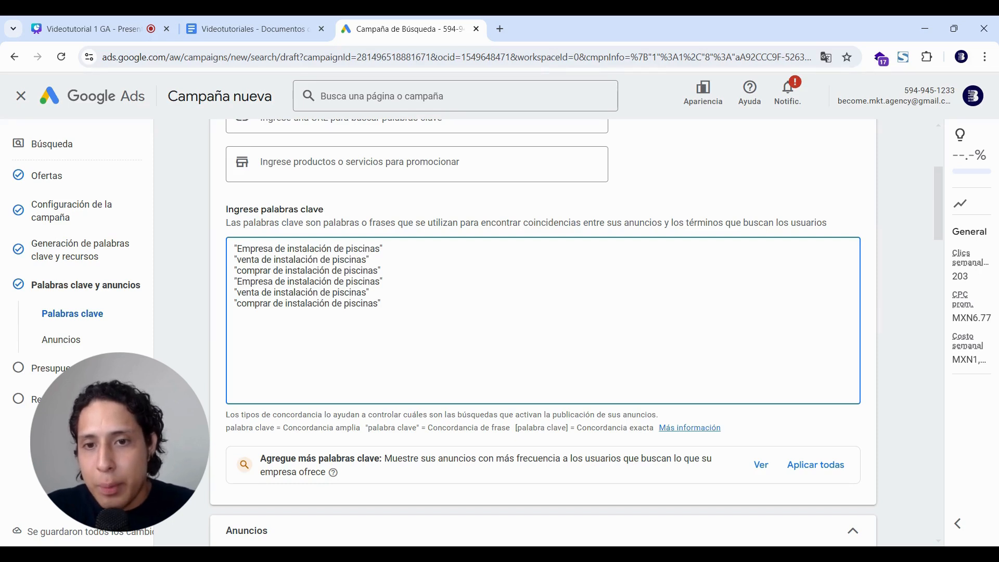
Change 'piscinas' to 'albercas' in each of the three duplicated keywords.
key(BackSpace)
key(BackSpace)
key(BackSpace)
key(BackSpace)
key(BackSpace)
key(BackSpace)
key(BackSpace)
key(BackSpace)
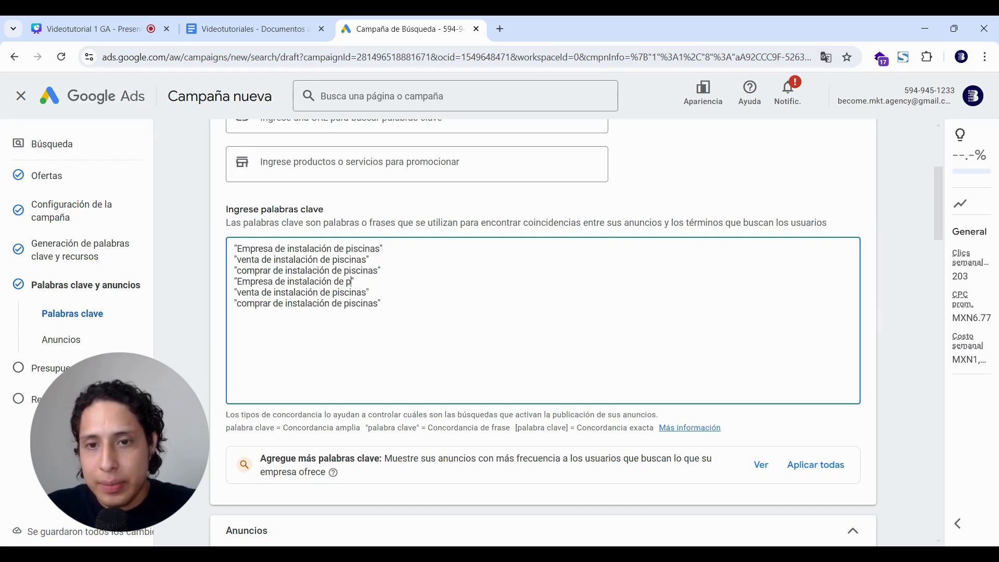
text(alb)
text(ercas)
key(Down)
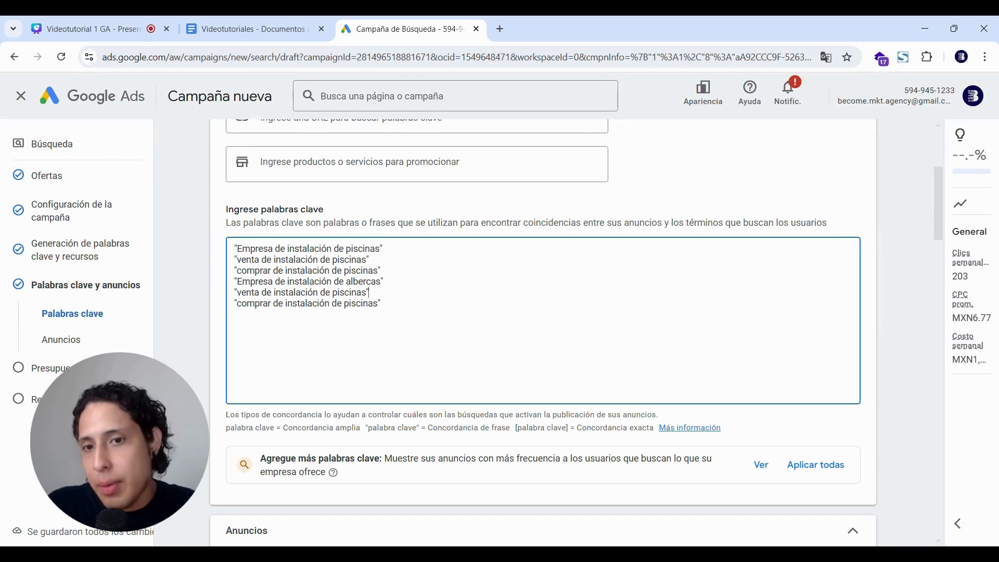
key(BackSpace)
key(BackSpace)
key(BackSpace)
key(BackSpace)
key(BackSpace)
key(BackSpace)
key(BackSpace)
key(BackSpace)
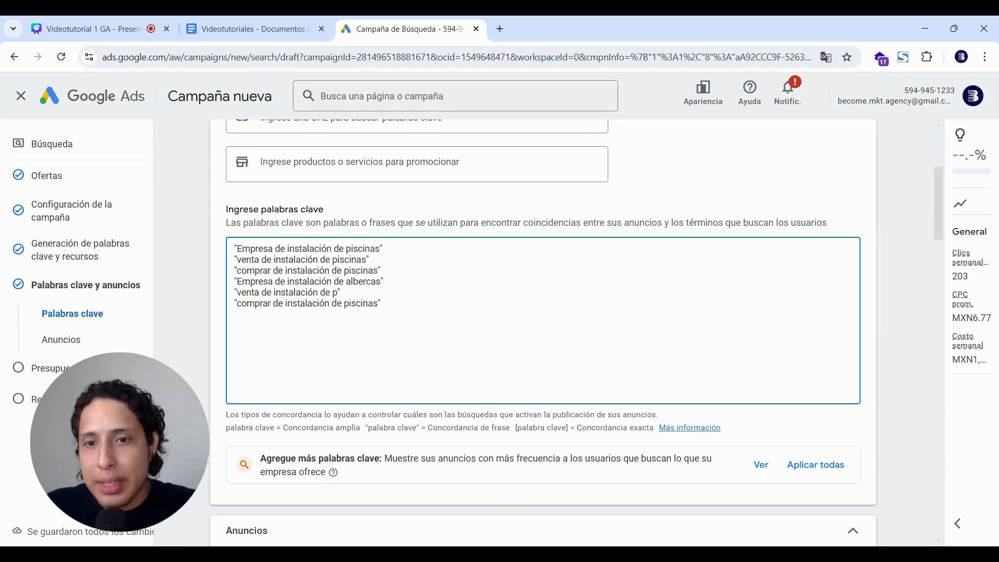
text(albercas)
key(Down)
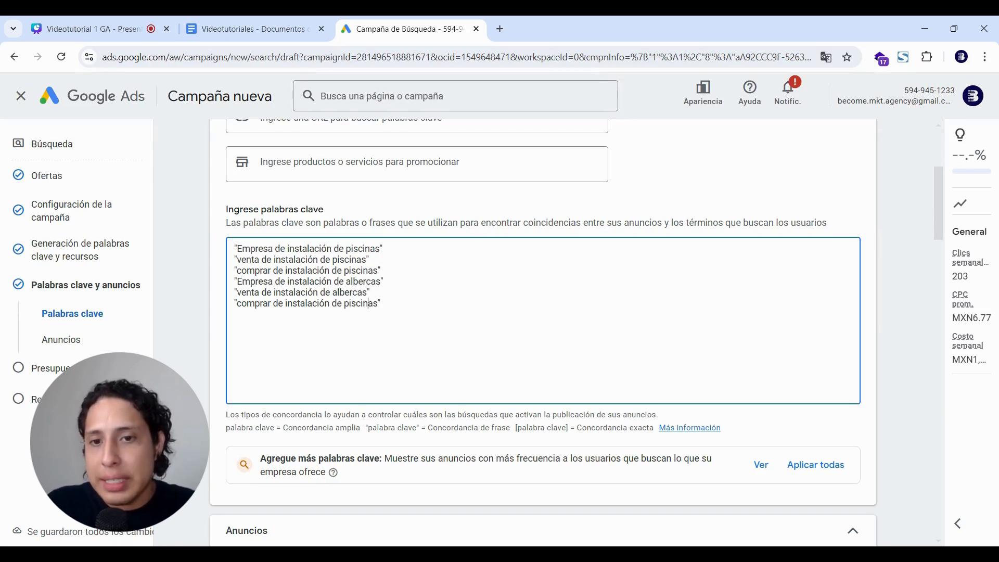
key(BackSpace)
key(BackSpace)
key(BackSpace)
key(BackSpace)
key(BackSpace)
key(BackSpace)
key(BackSpace)
key(BackSpace)
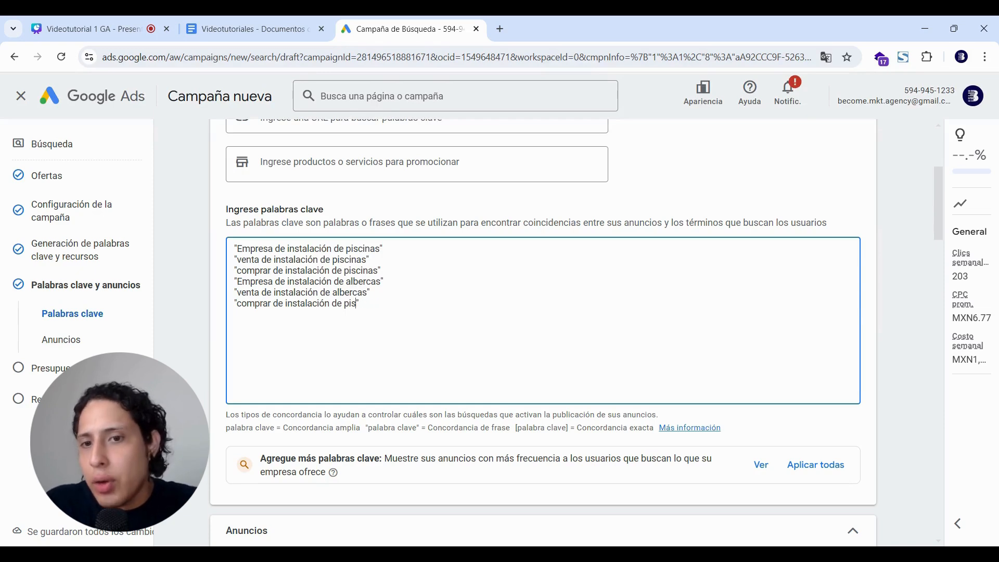
text(albercas)
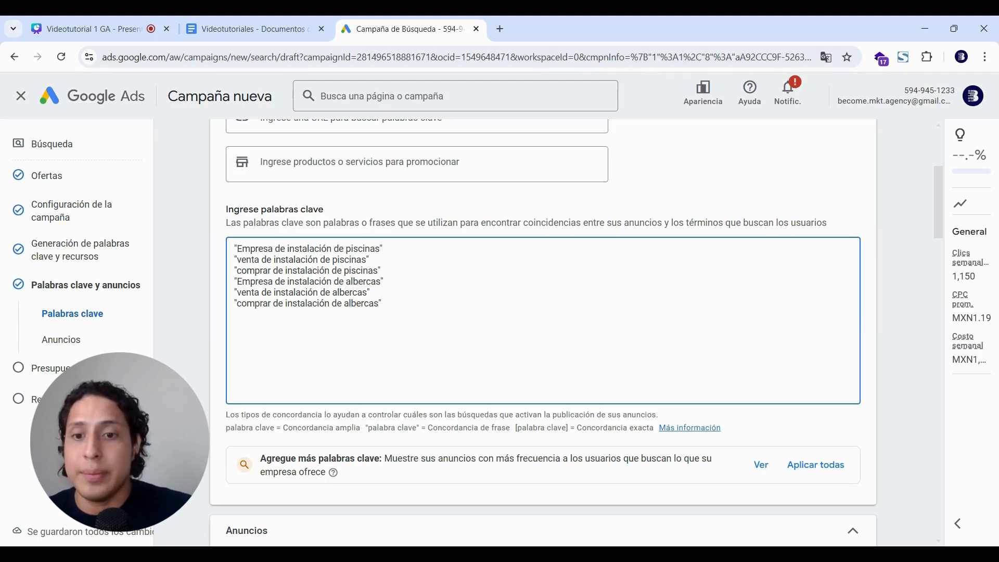
scroll(543, 333, down, 8)
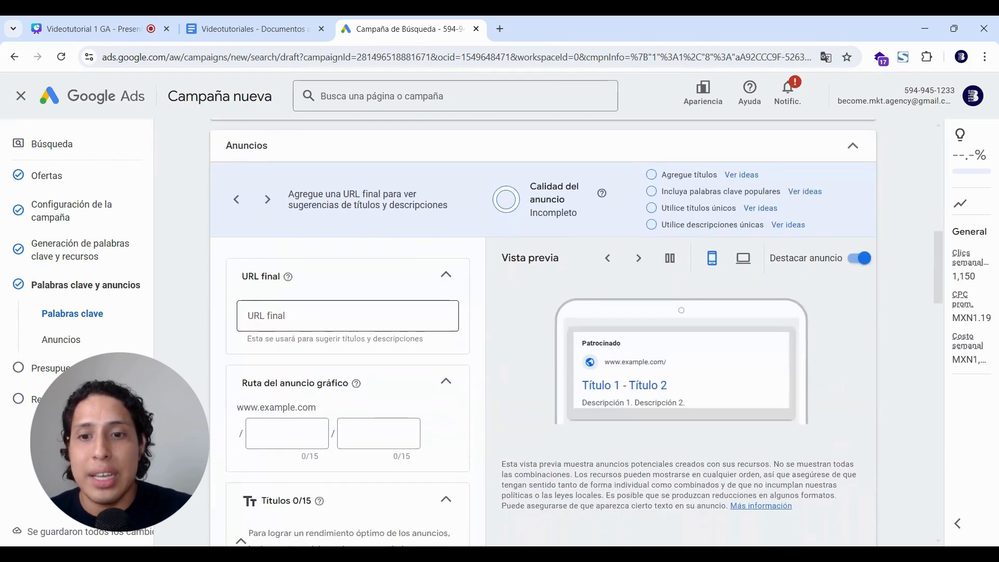
End the Canva recording take with Listo and go back to the 'Campaña de Búsqueda' tab.
click(89, 28)
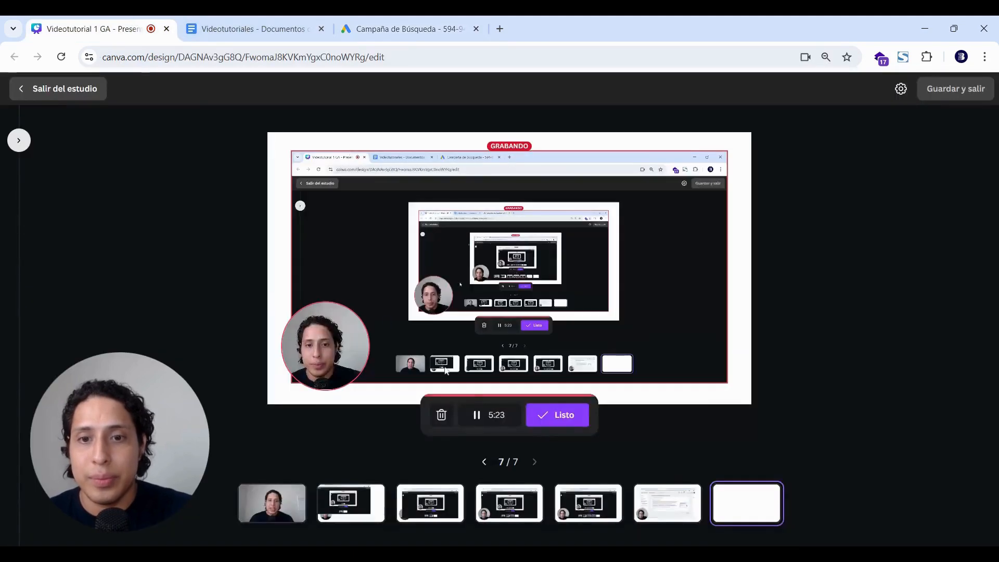
click(564, 417)
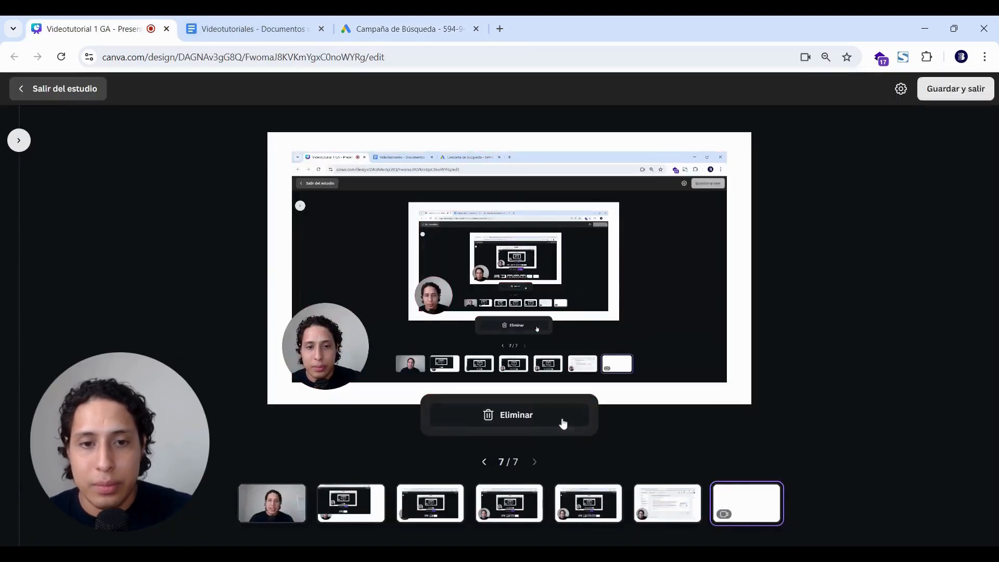
click(437, 19)
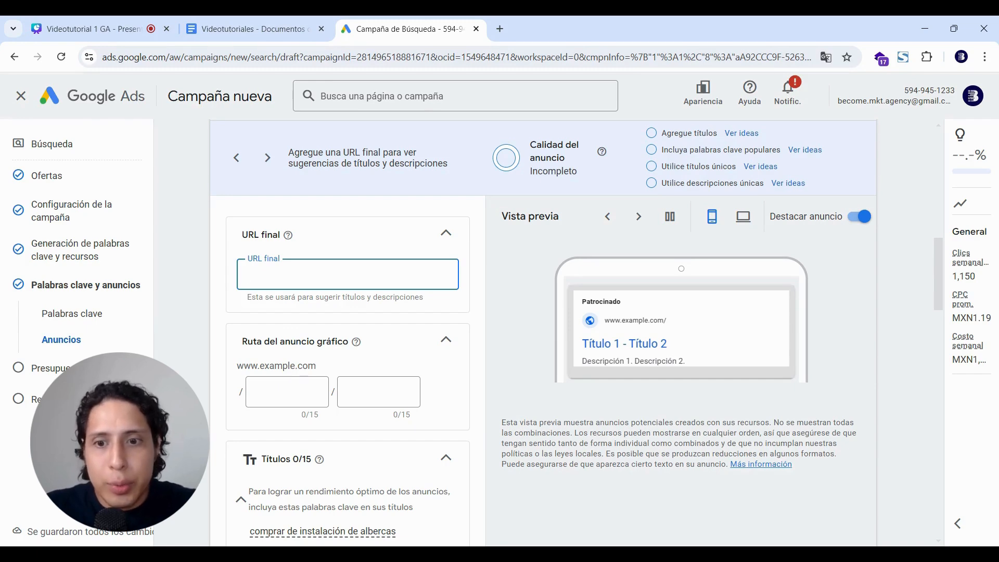
scroll(347, 365, down, 10)
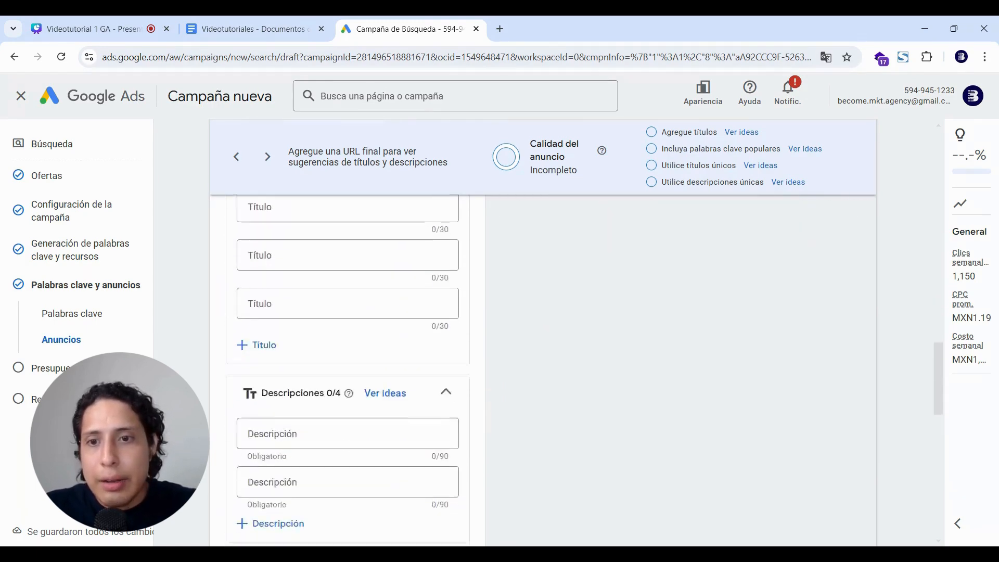
scroll(348, 364, down, 8)
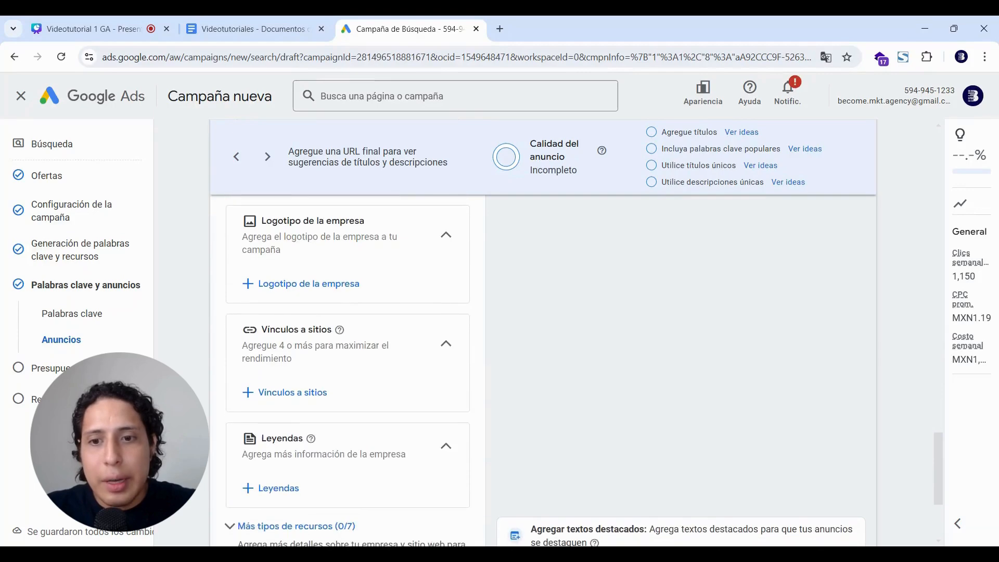
scroll(347, 364, up, 10)
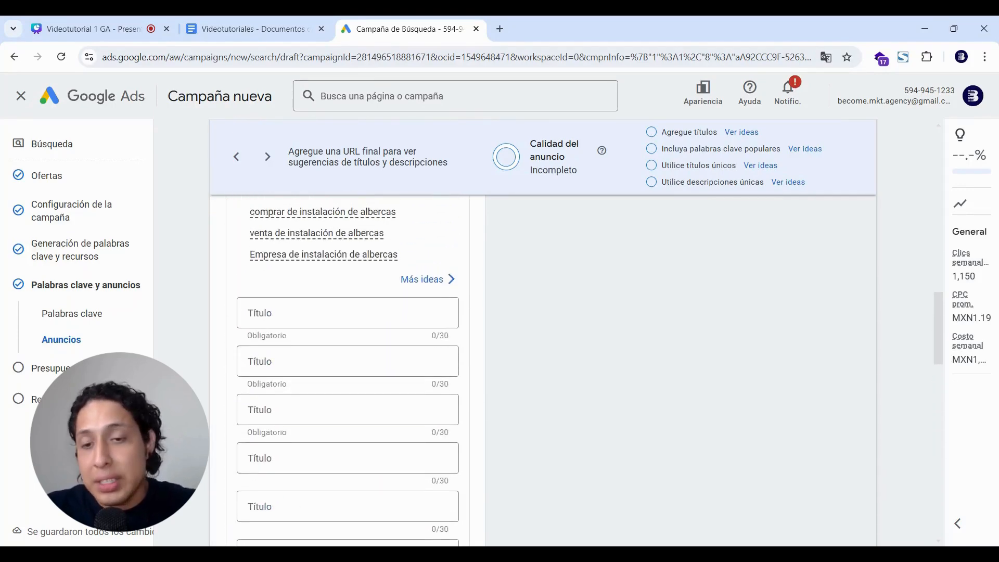
scroll(347, 364, down, 8)
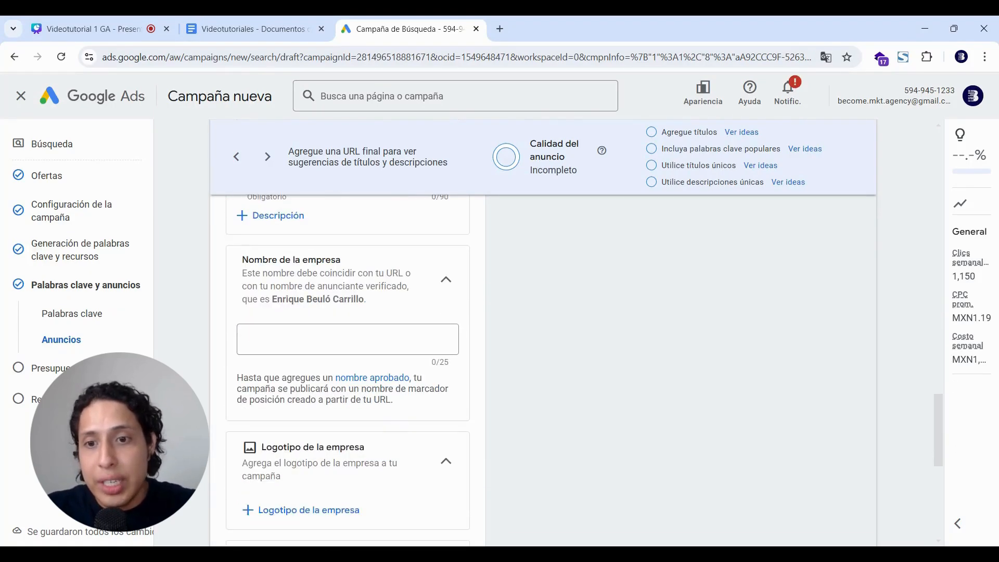
scroll(348, 364, down, 1)
scroll(348, 364, down, 5)
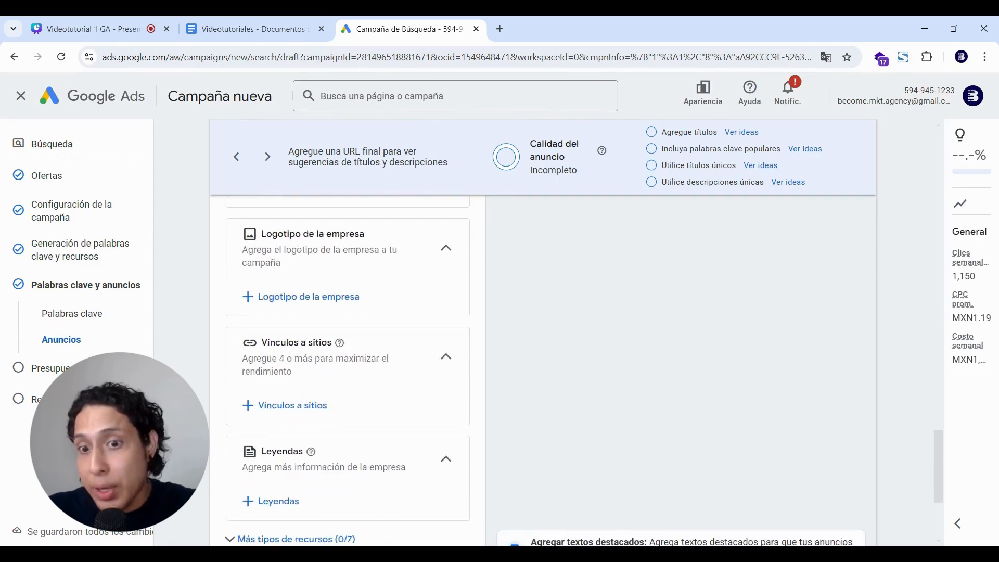
scroll(347, 364, up, 2)
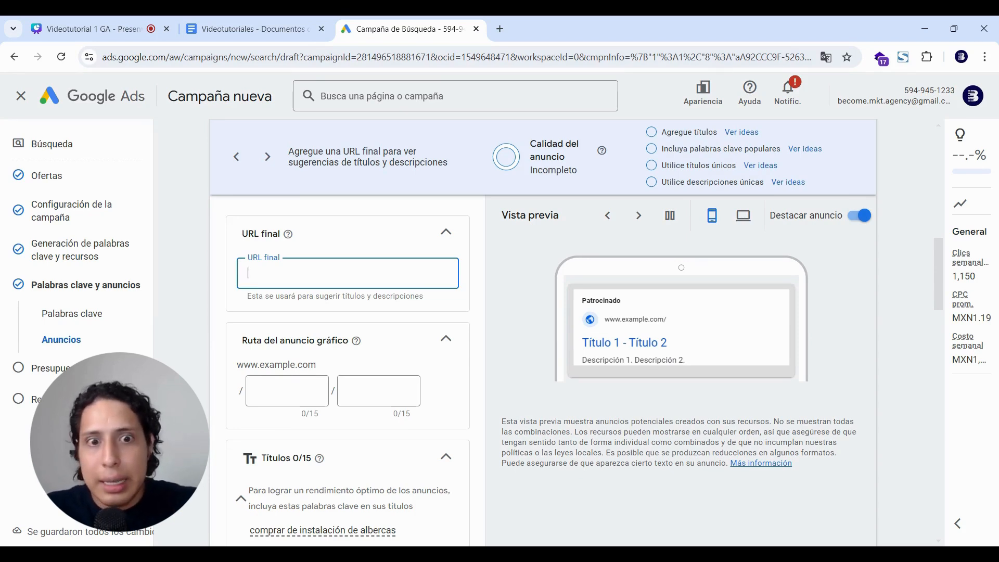
key(BackSpace)
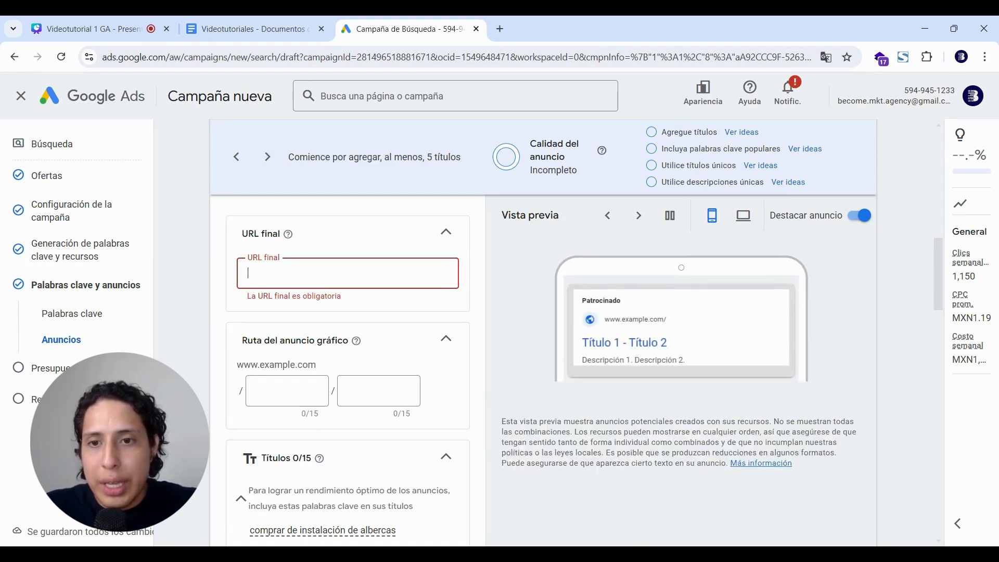
text(www.pis)
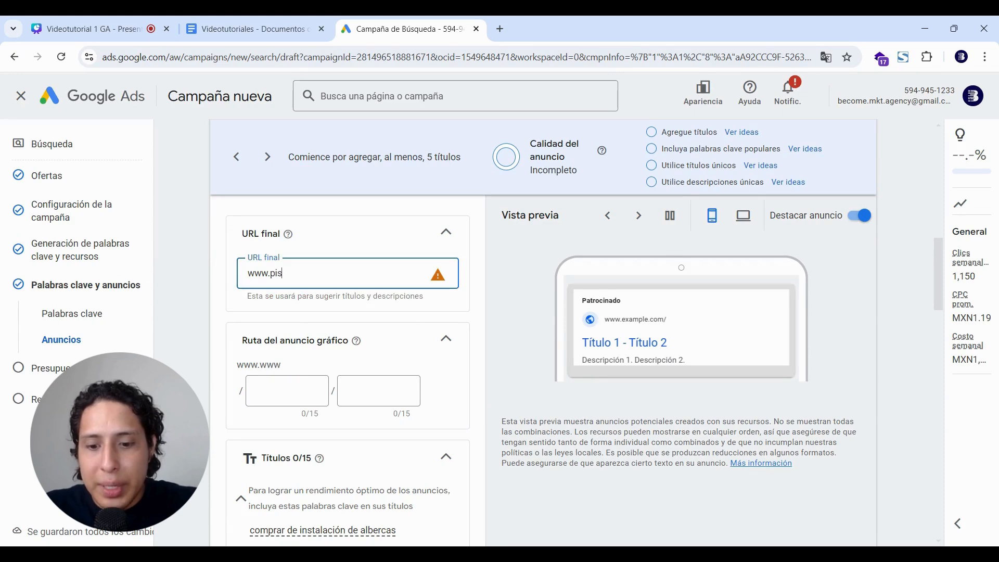
text(cinas.com)
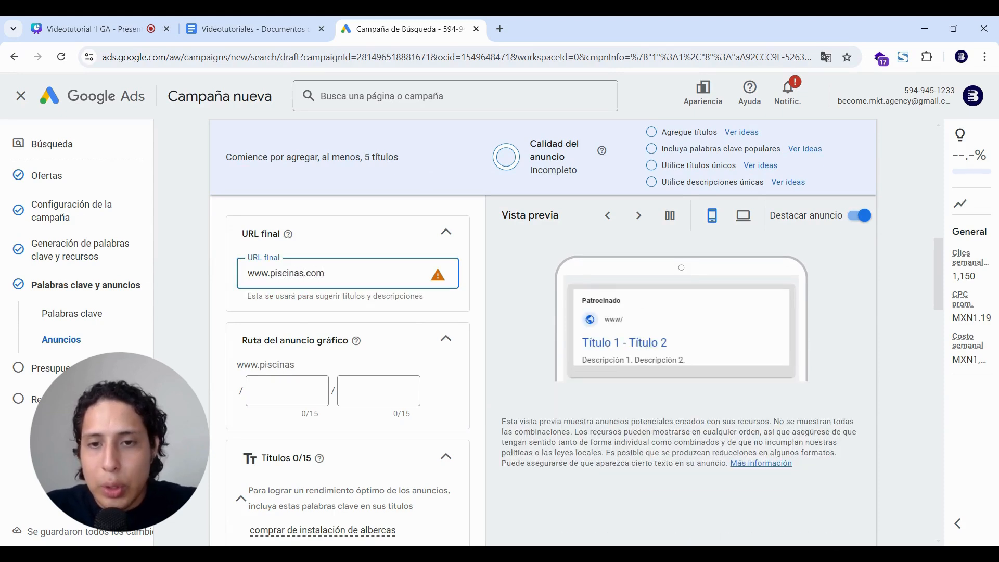
click(378, 247)
click(377, 247)
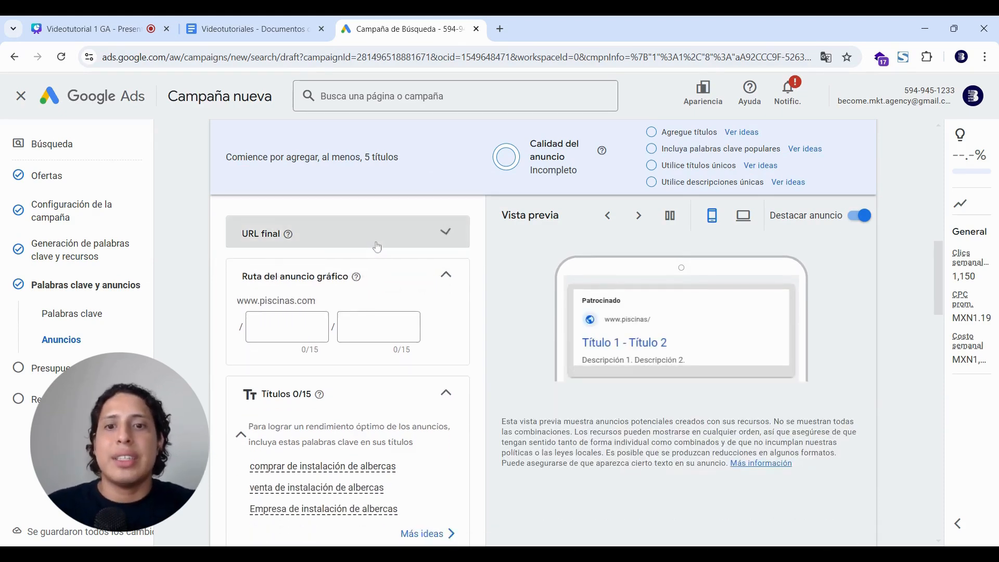
click(376, 247)
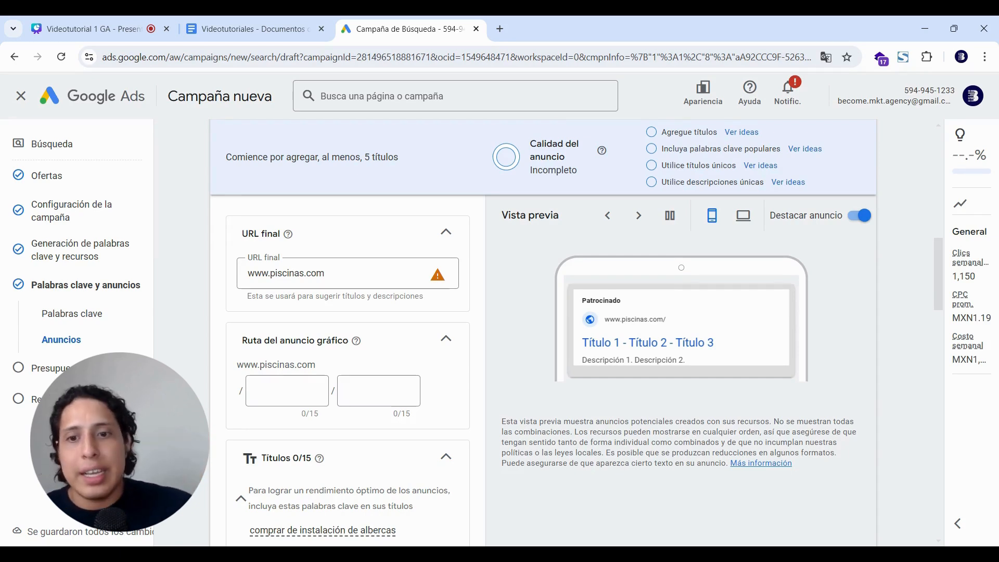
Select the first display path box beneath the final URL.
click(309, 391)
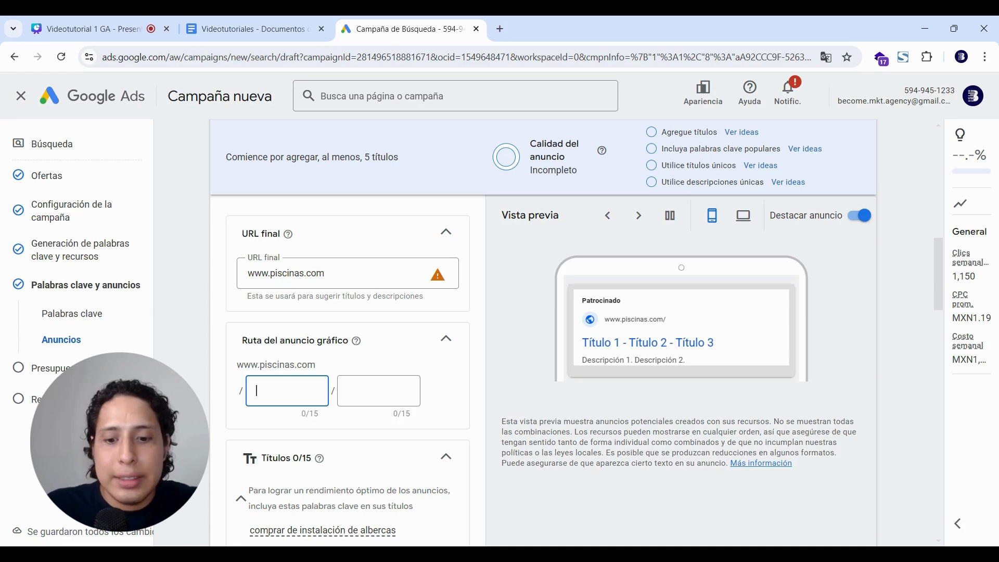
click(195, 386)
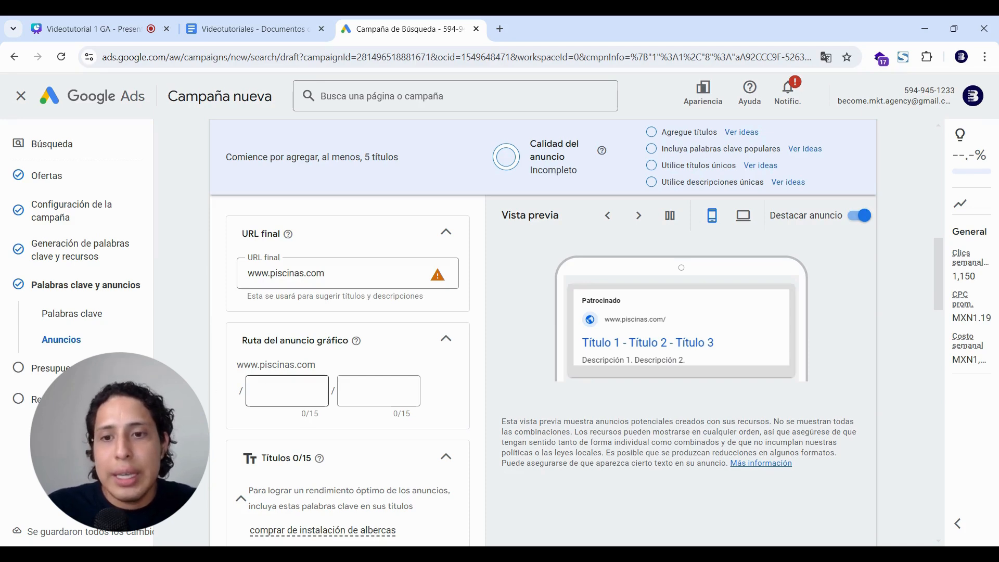
click(287, 391)
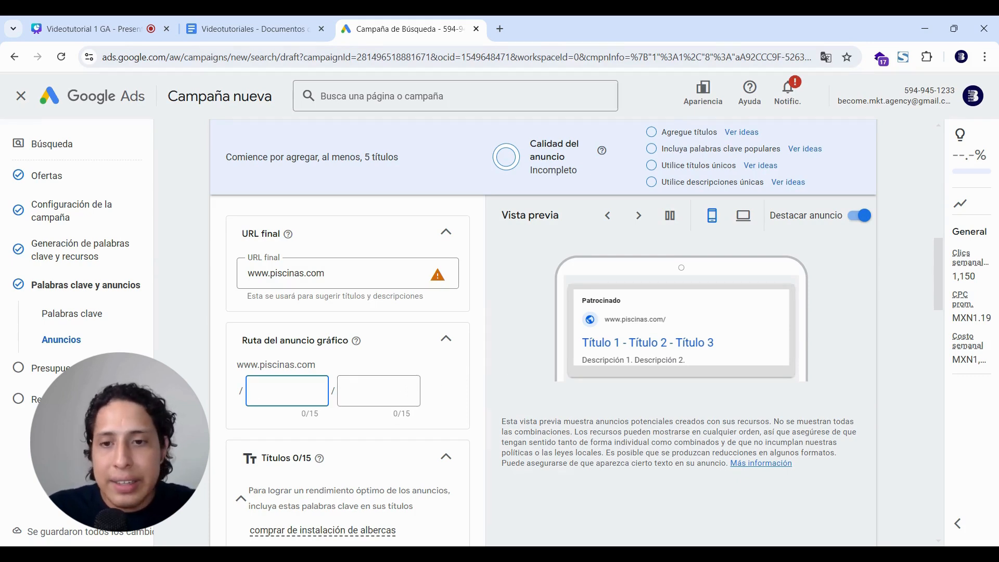
text(piscinas)
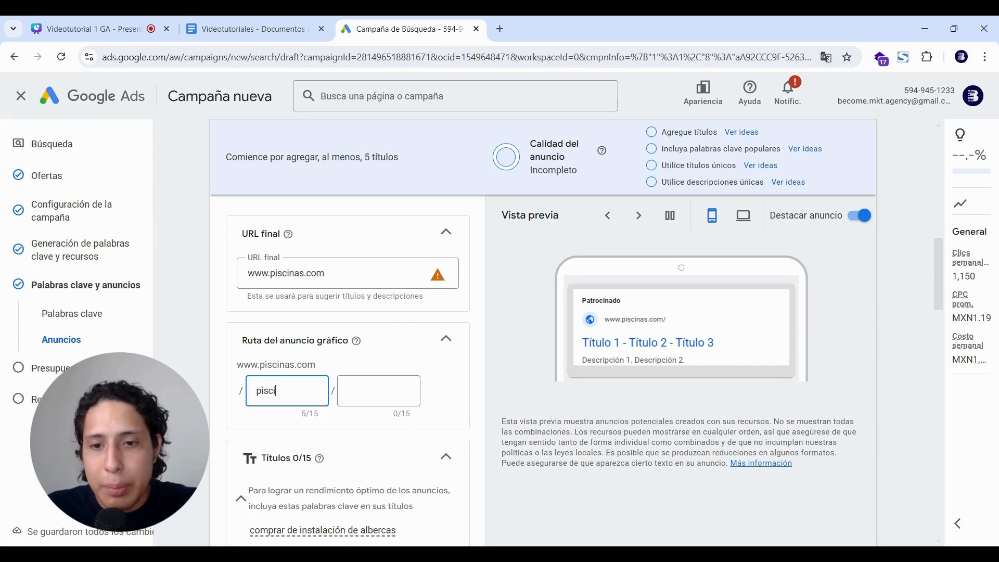
key(BackSpace)
key(BackSpace)
key(BackSpace)
key(BackSpace)
key(BackSpace)
key(BackSpace)
key(BackSpace)
key(BackSpace)
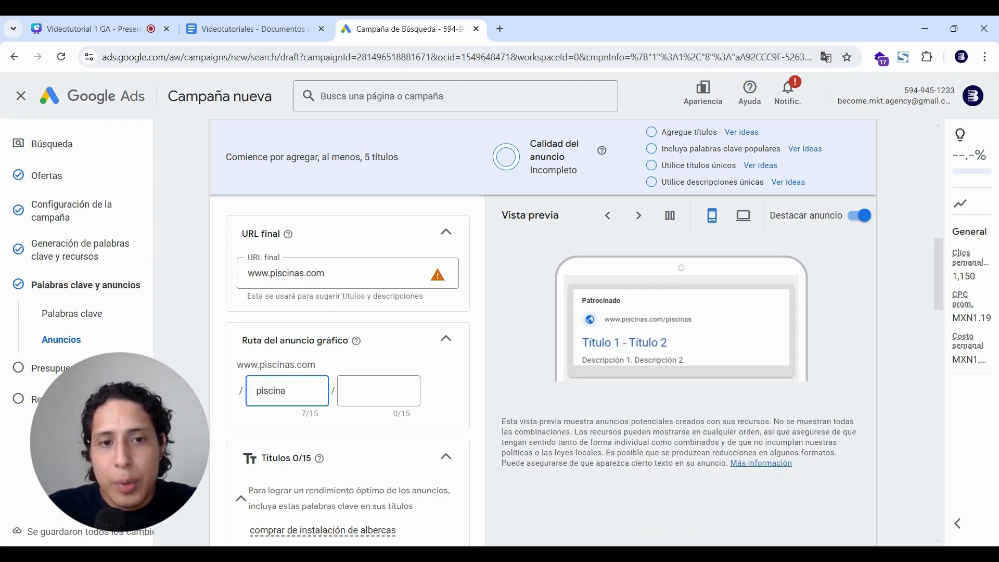
text(nuevoleon)
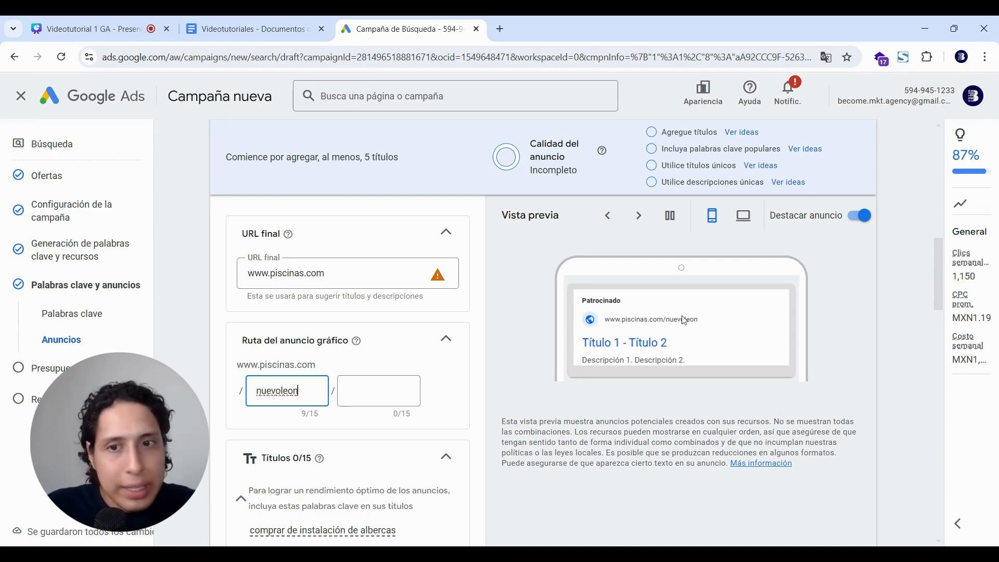
click(379, 286)
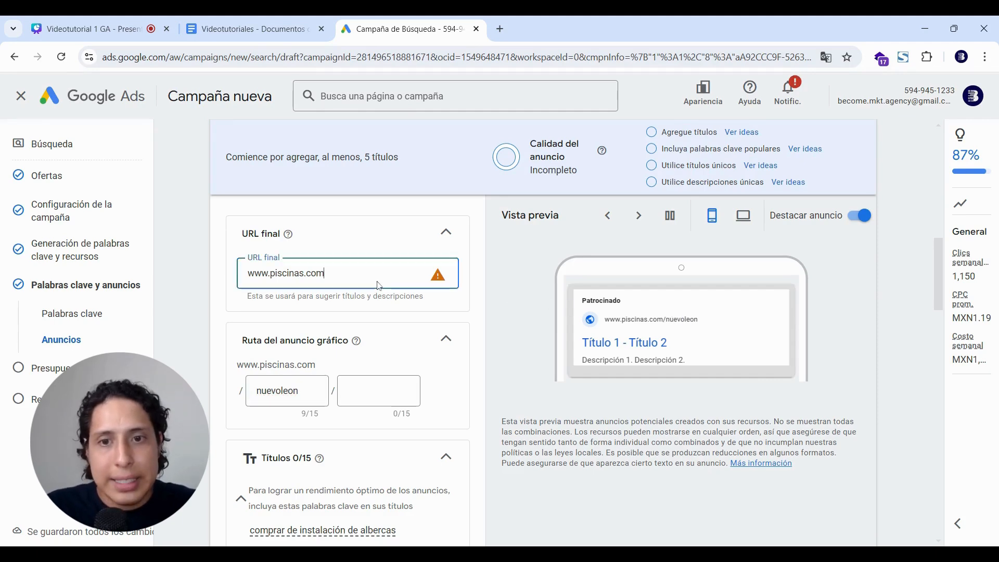
scroll(484, 402, down, 4)
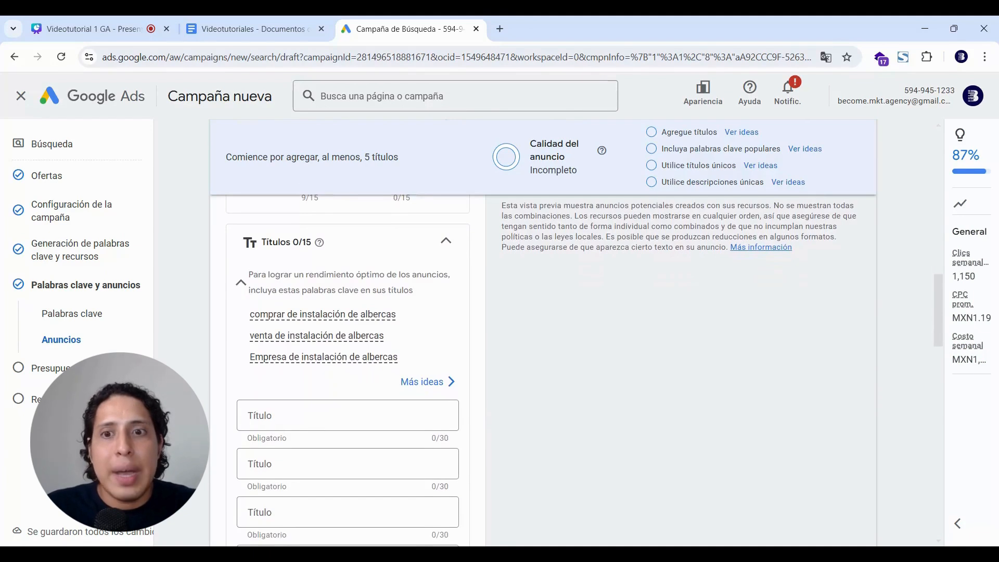
scroll(541, 369, down, 1)
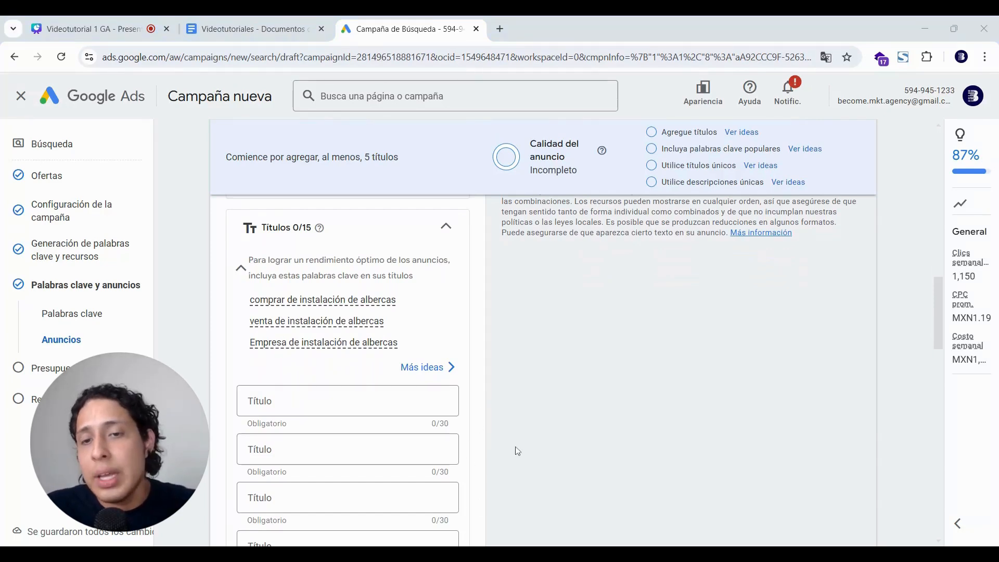
scroll(518, 451, down, 5)
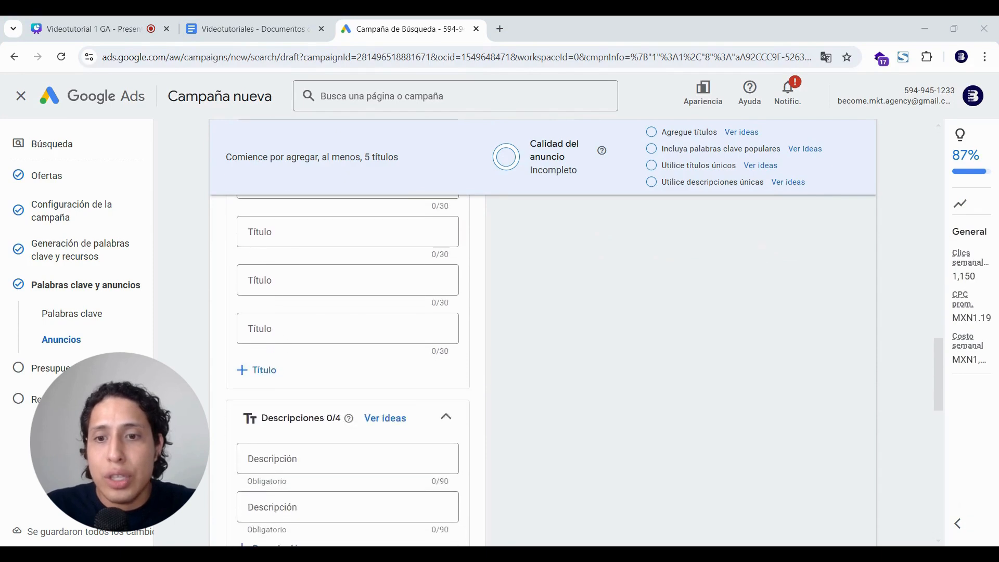
scroll(517, 451, down, 1)
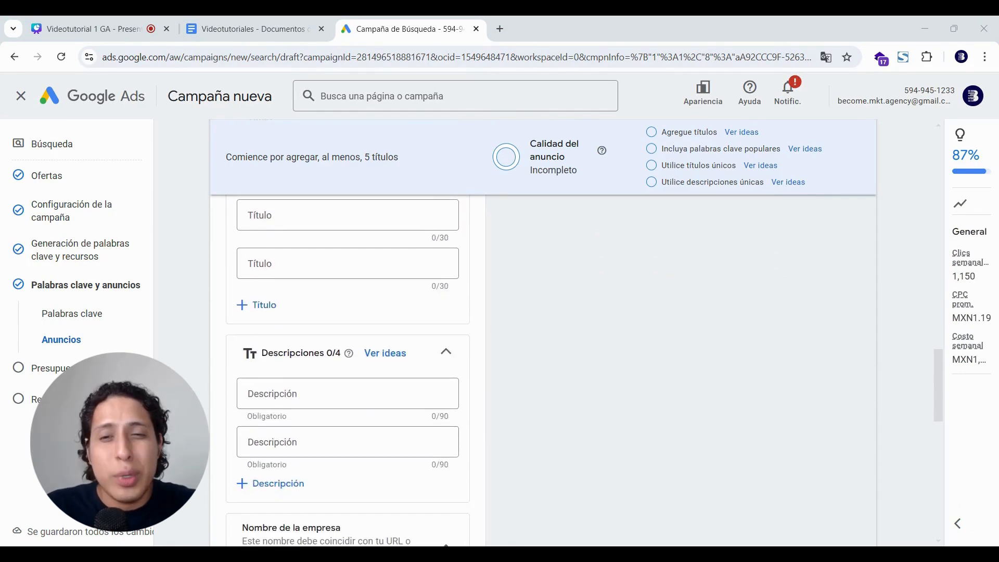
Add a third and fourth description field to the ad.
click(271, 485)
click(268, 532)
scroll(451, 359, up, 5)
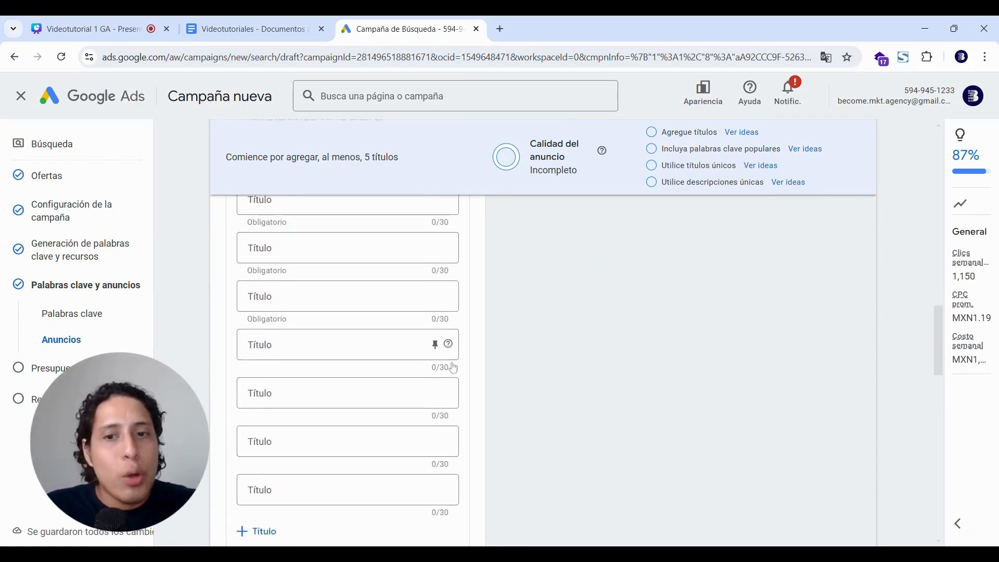
scroll(437, 375, down, 2)
Add five more empty headline slots to the ad.
click(257, 404)
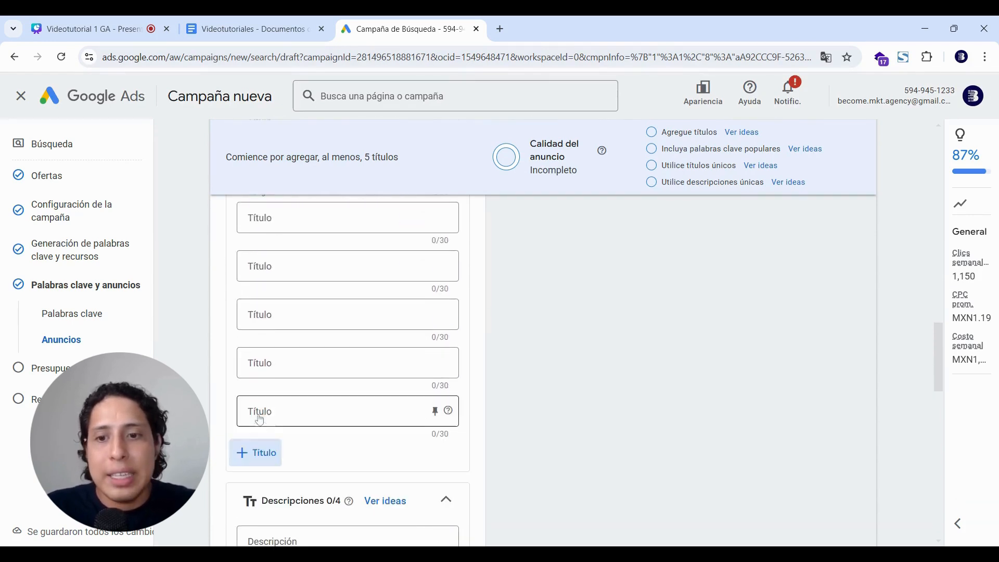
click(257, 453)
click(257, 501)
scroll(320, 442, down, 2)
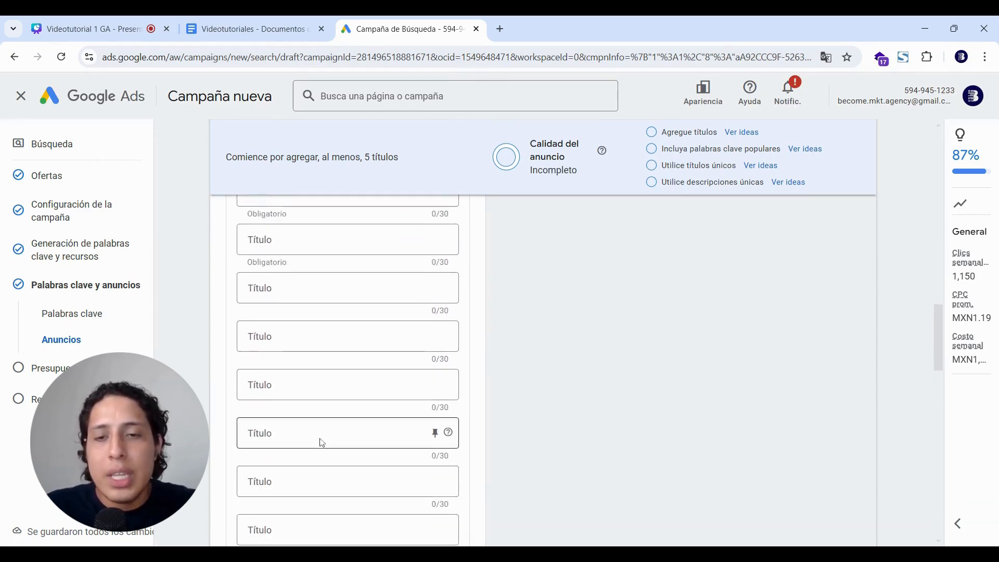
scroll(322, 442, down, 2)
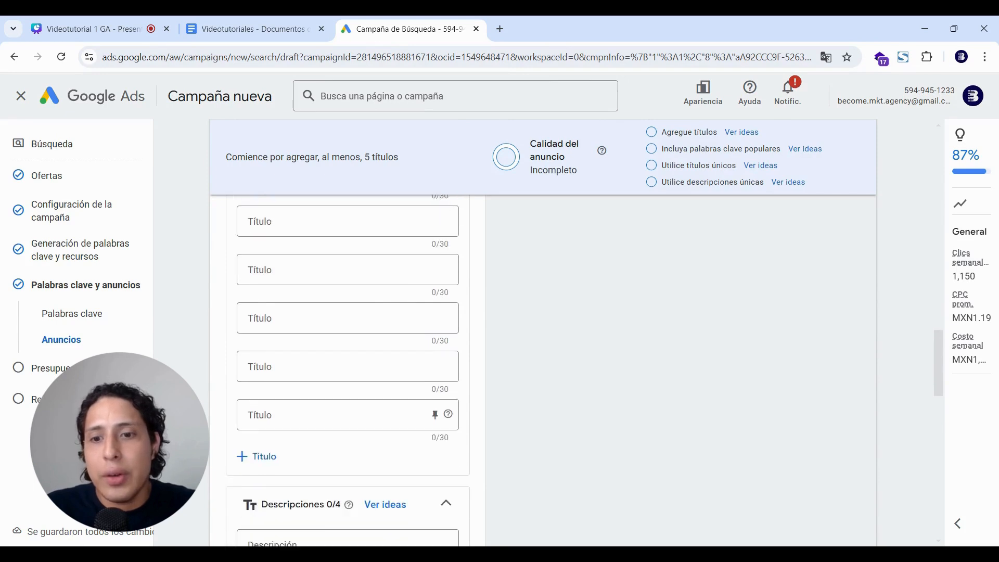
click(256, 455)
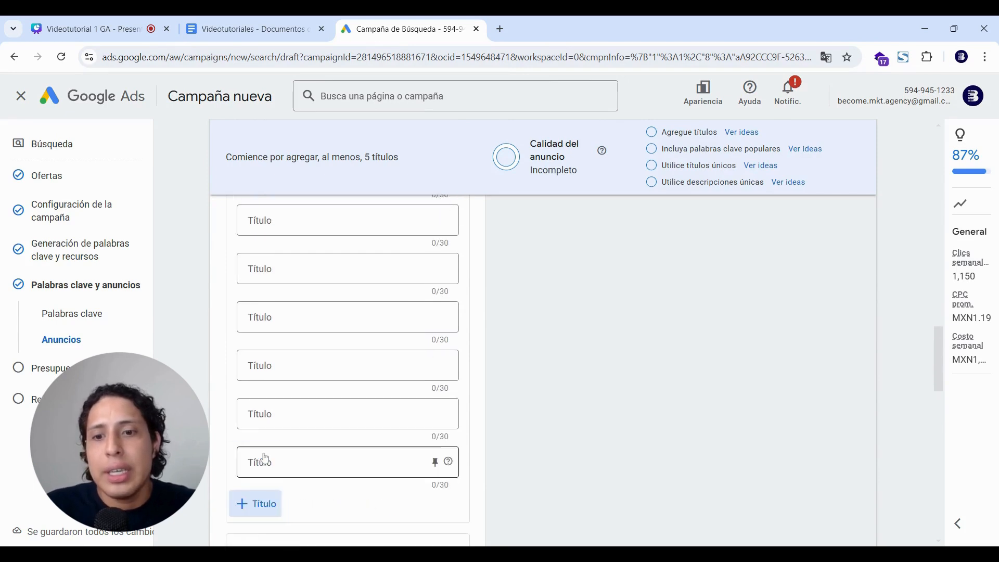
click(256, 503)
scroll(529, 335, up, 1)
scroll(528, 336, up, 4)
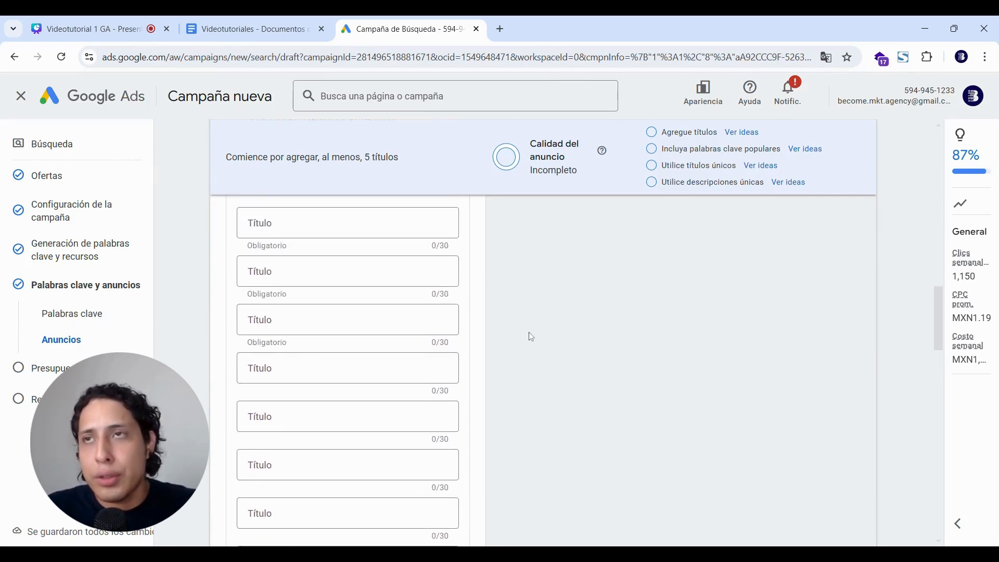
scroll(347, 370, down, 1)
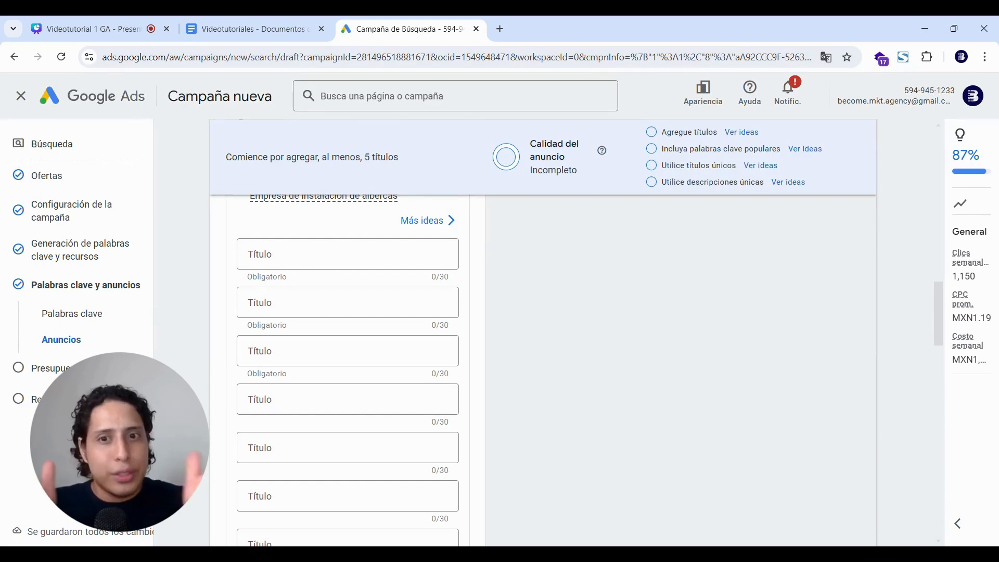
key(ctrl+shift+Tab)
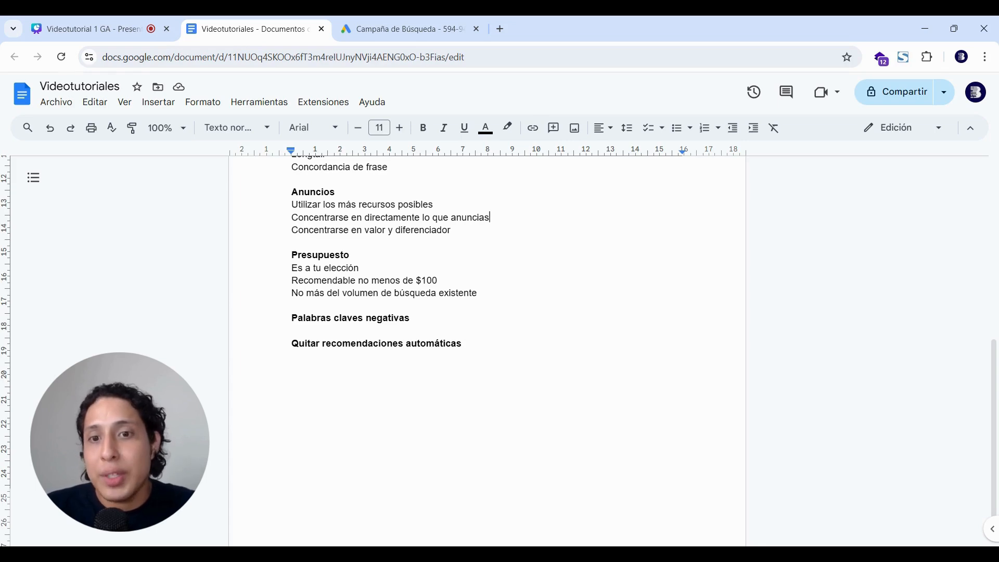
click(354, 28)
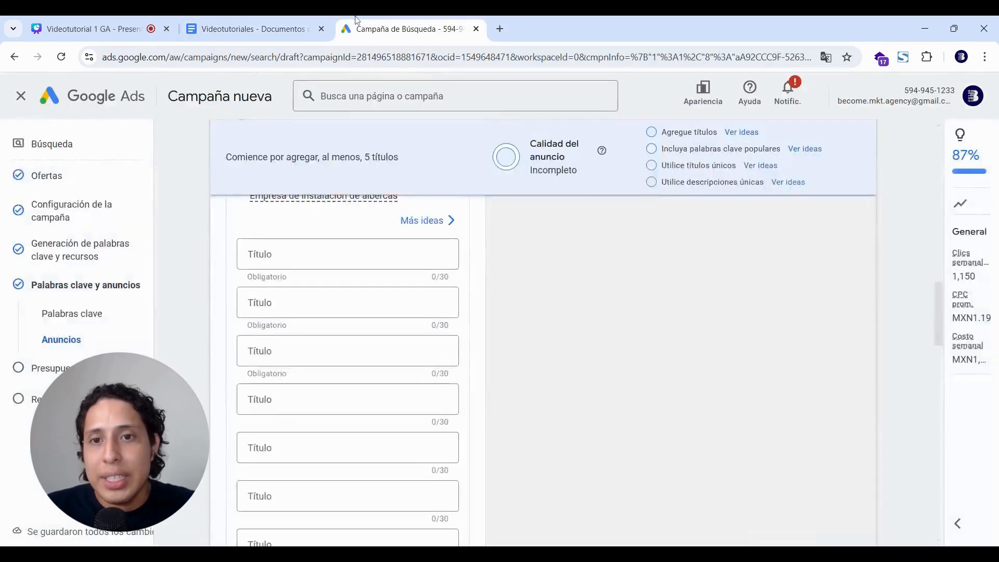
click(333, 254)
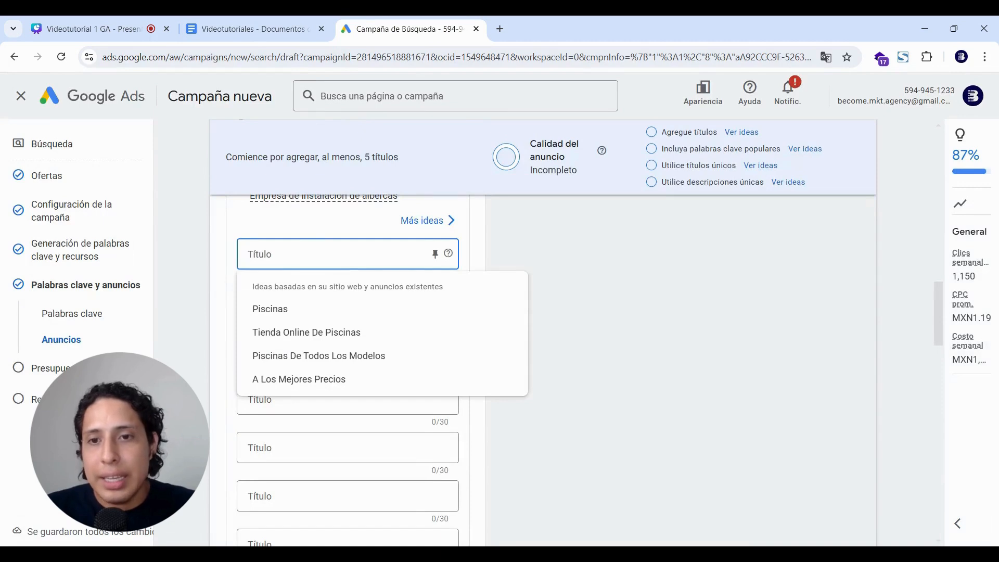
click(220, 268)
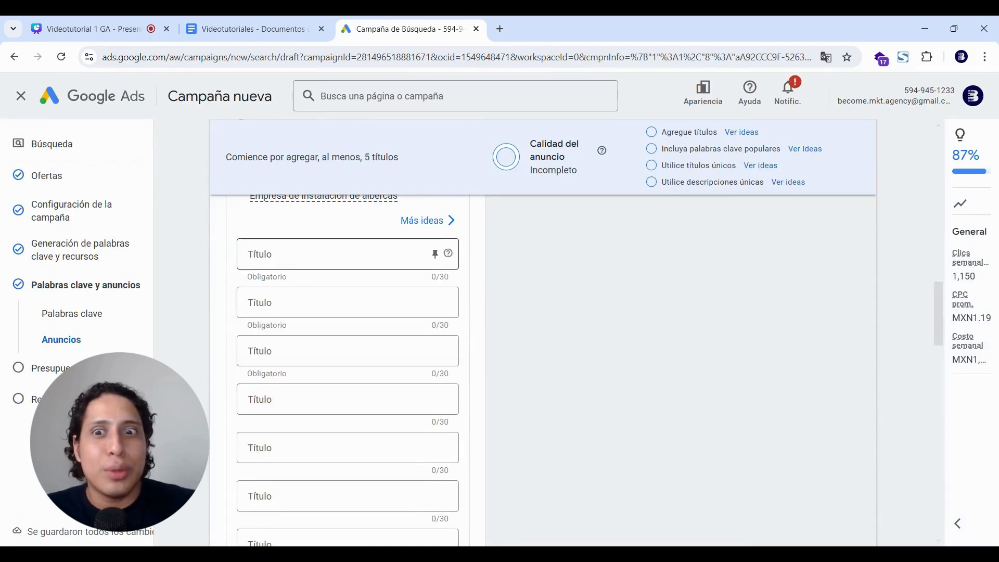
click(333, 254)
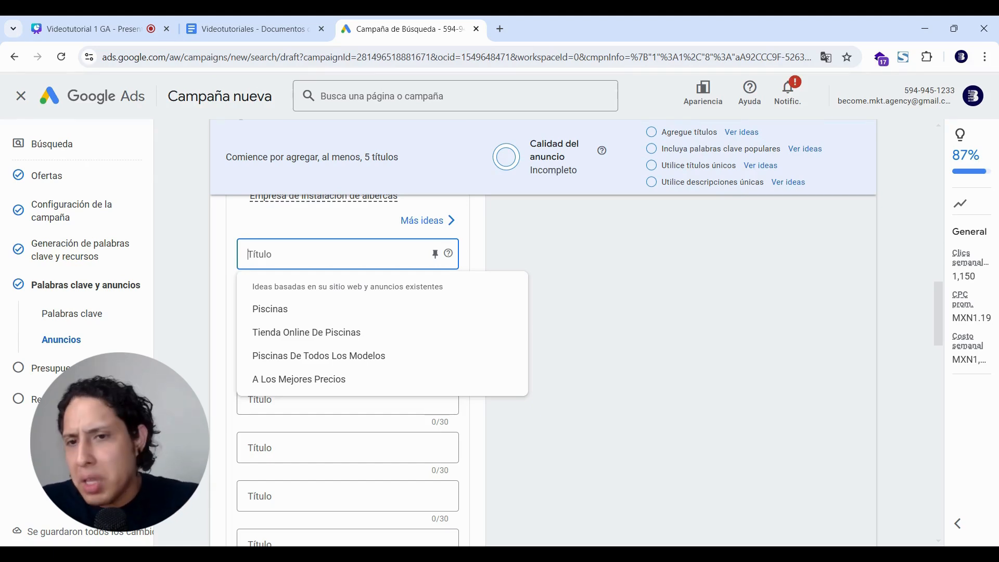
click(258, 26)
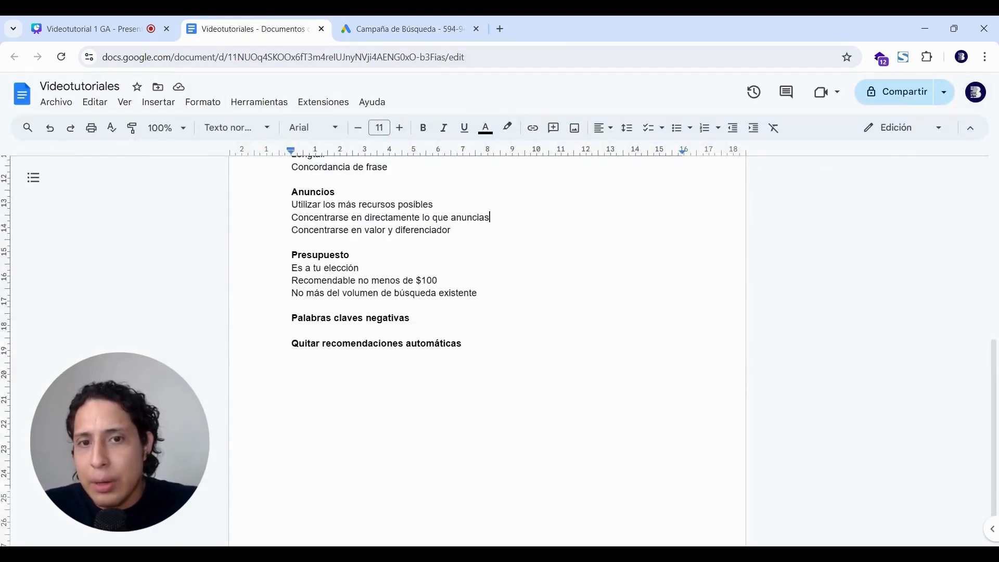
click(416, 25)
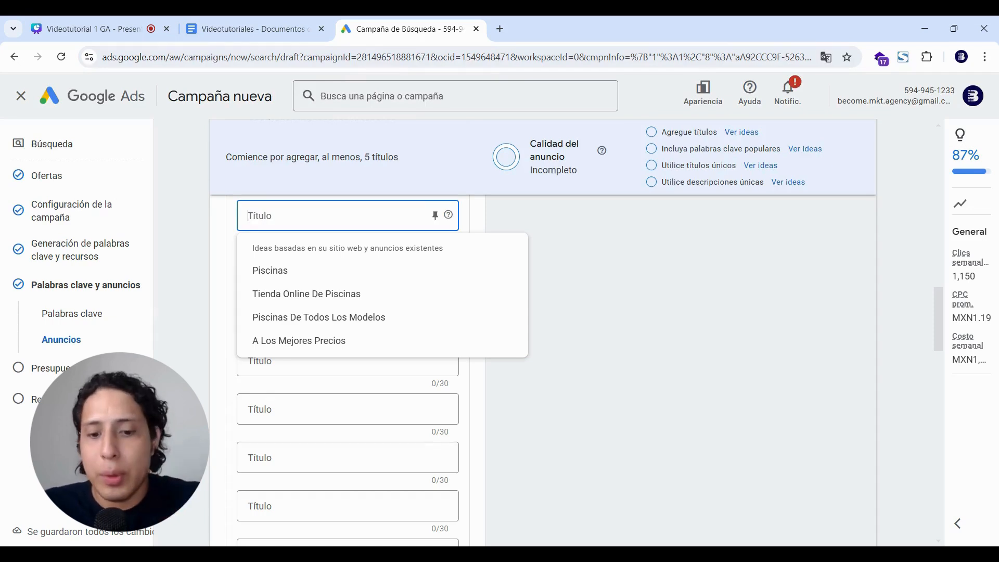
Shorten the first headline to 'Piscinas Nuevo León' by removing 'Instalación de'.
text(Instalació)
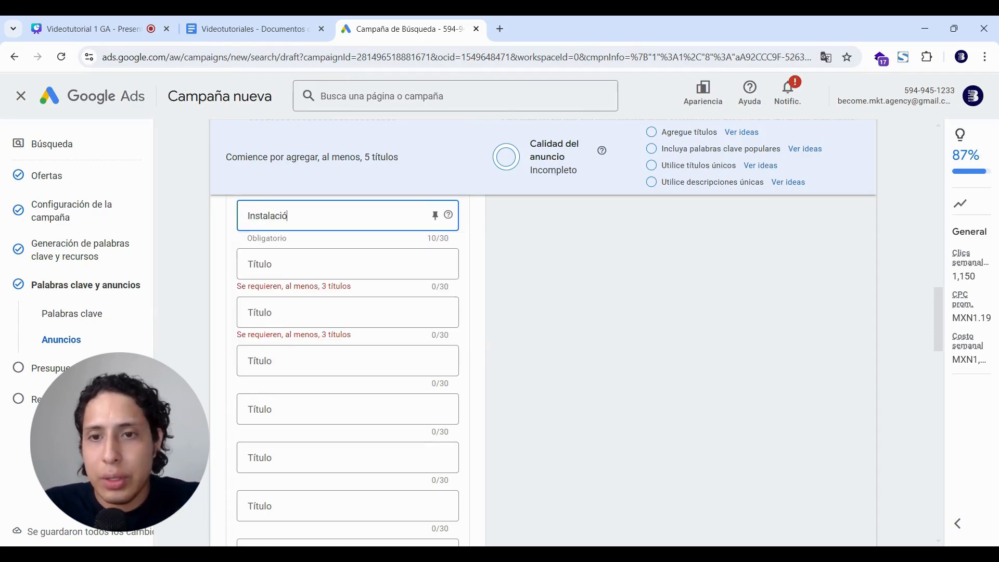
text(n de P)
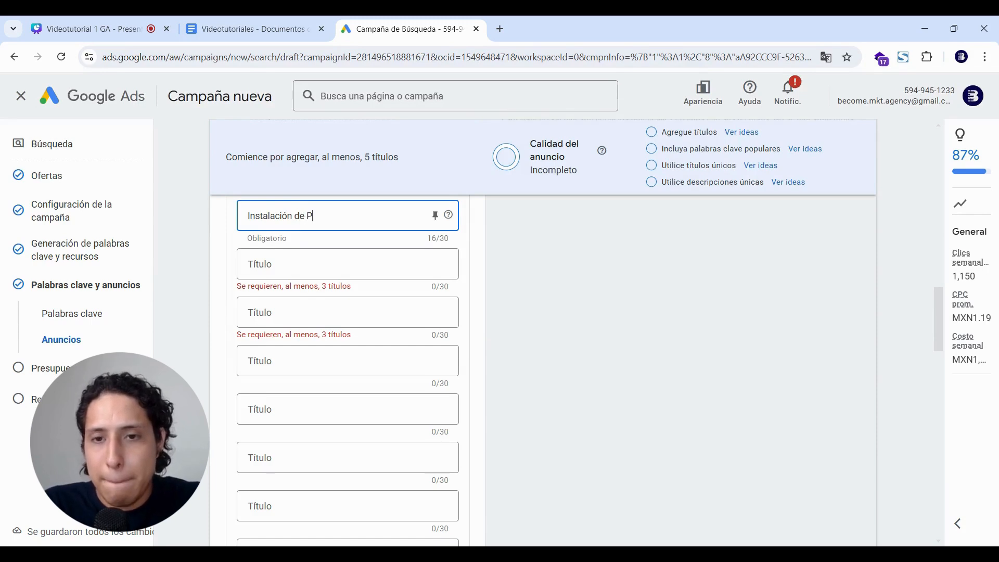
text(iscinas Nue)
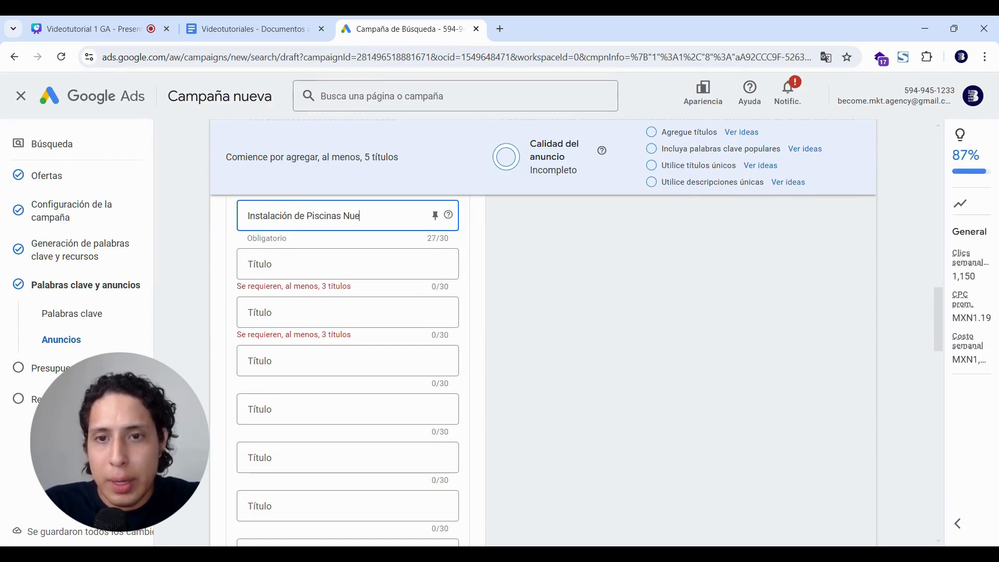
text(vo León)
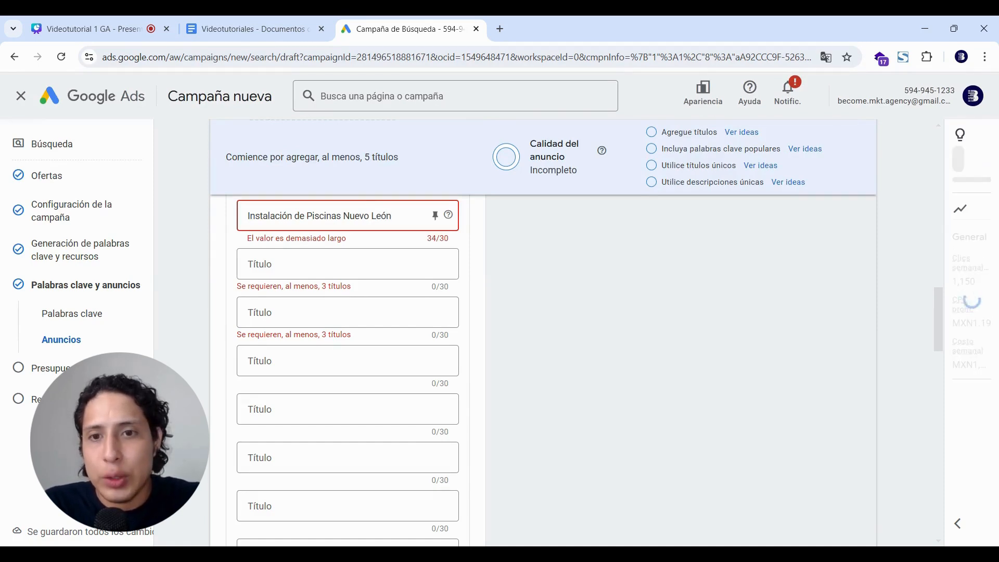
drag(305, 215, 220, 222)
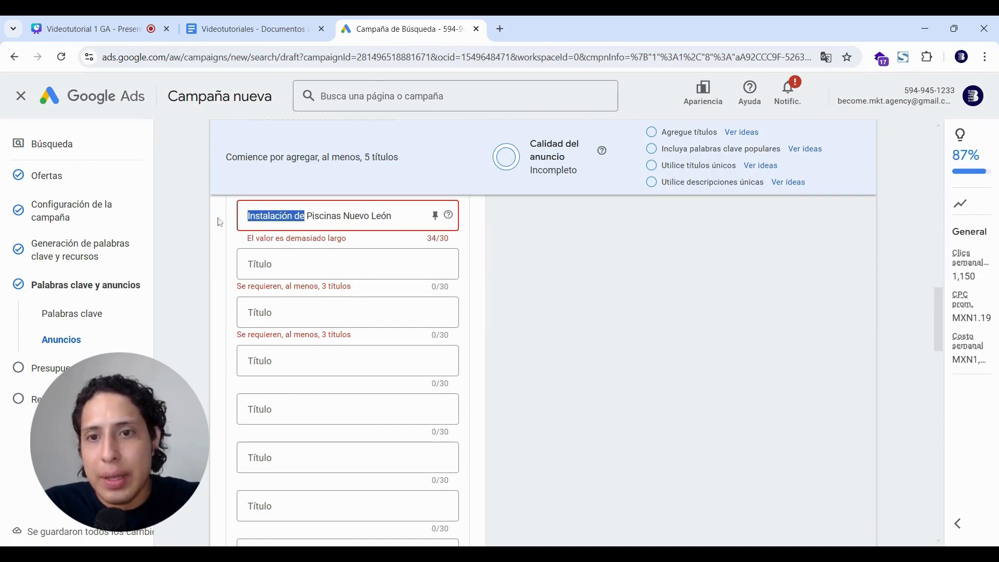
key(BackSpace)
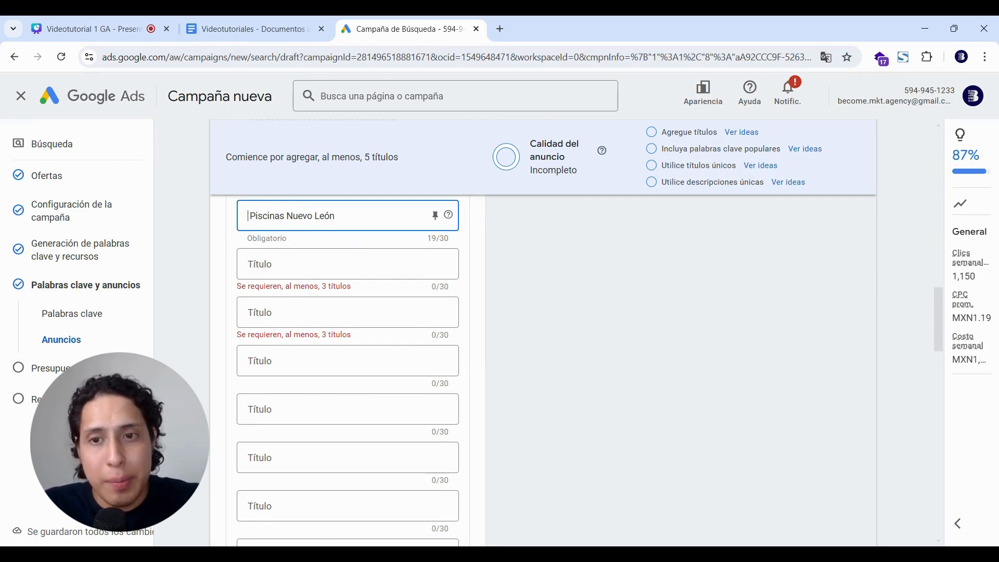
Fill the second and third headlines with 'Instalación de Piscinas' and 'Instalación de Albercas'.
click(274, 263)
text(Piscinas Nuevo León)
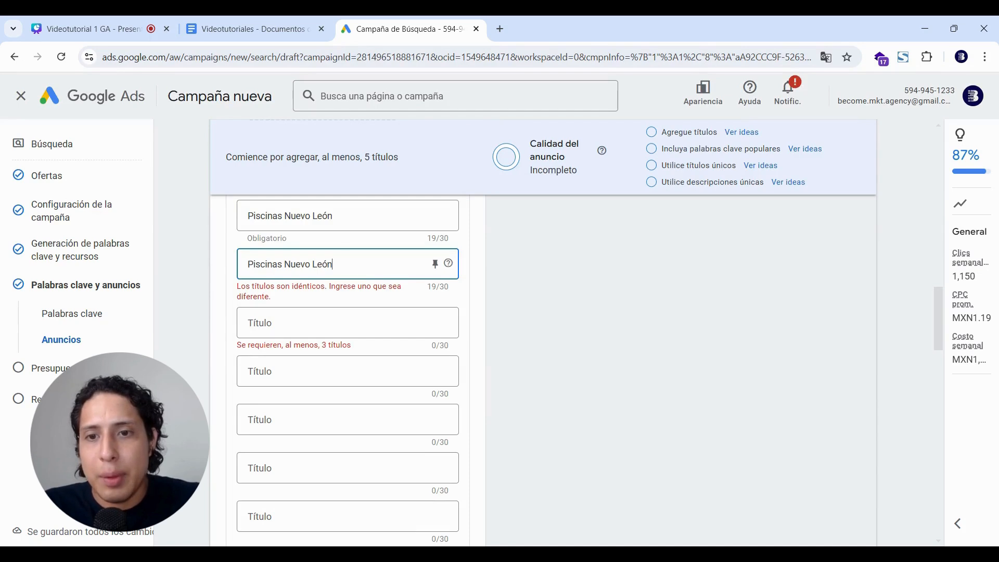
key(BackSpace)
key(BackSpace)
key(BackSpace)
key(BackSpace)
key(BackSpace)
key(BackSpace)
key(BackSpace)
key(BackSpace)
key(BackSpace)
key(BackSpace)
key(BackSpace)
key(BackSpace)
key(BackSpace)
key(BackSpace)
key(BackSpace)
key(BackSpace)
key(BackSpace)
key(BackSpace)
key(BackSpace)
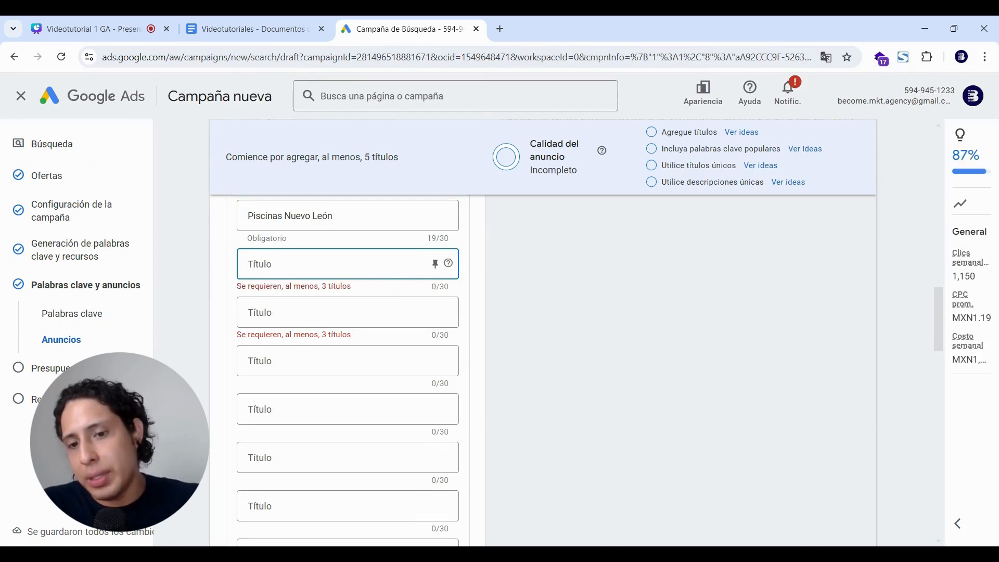
text(Instalación de Piscinas)
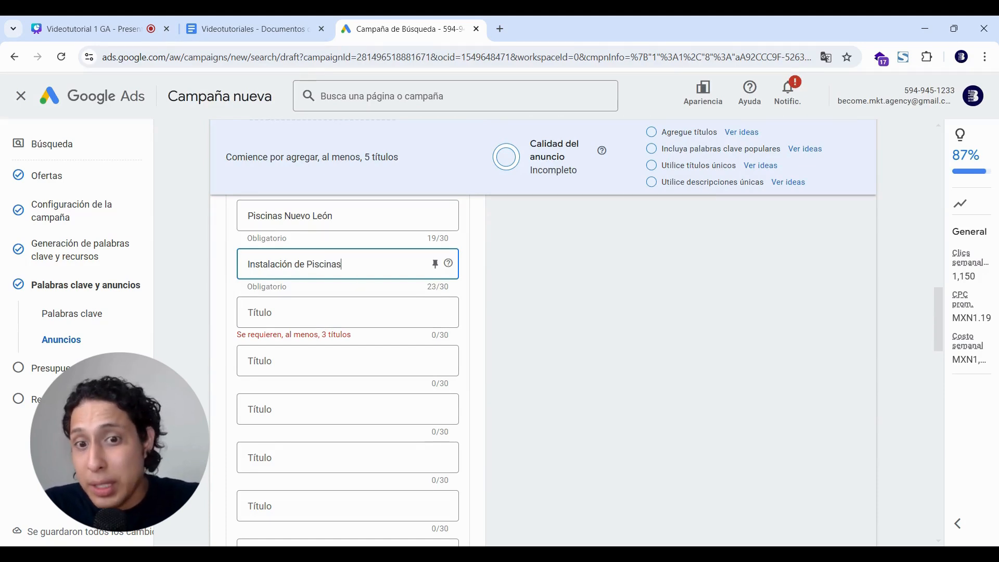
click(348, 312)
text(I)
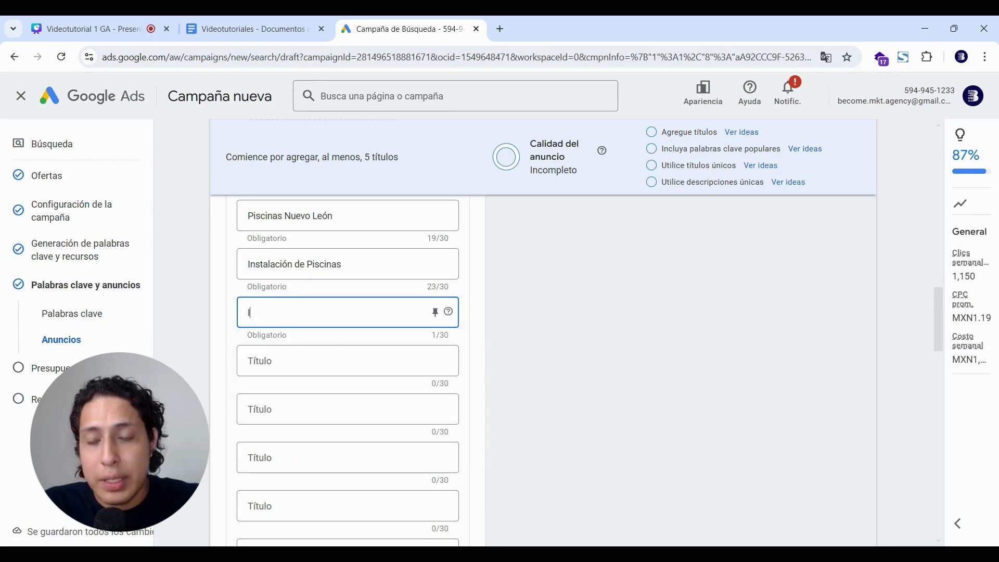
text(nstalaci)
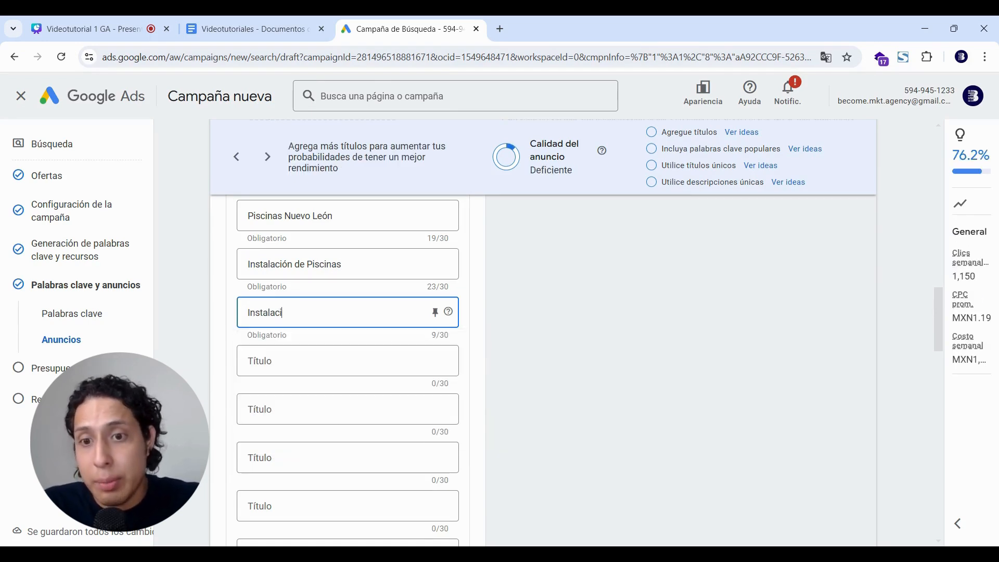
text(ón de A)
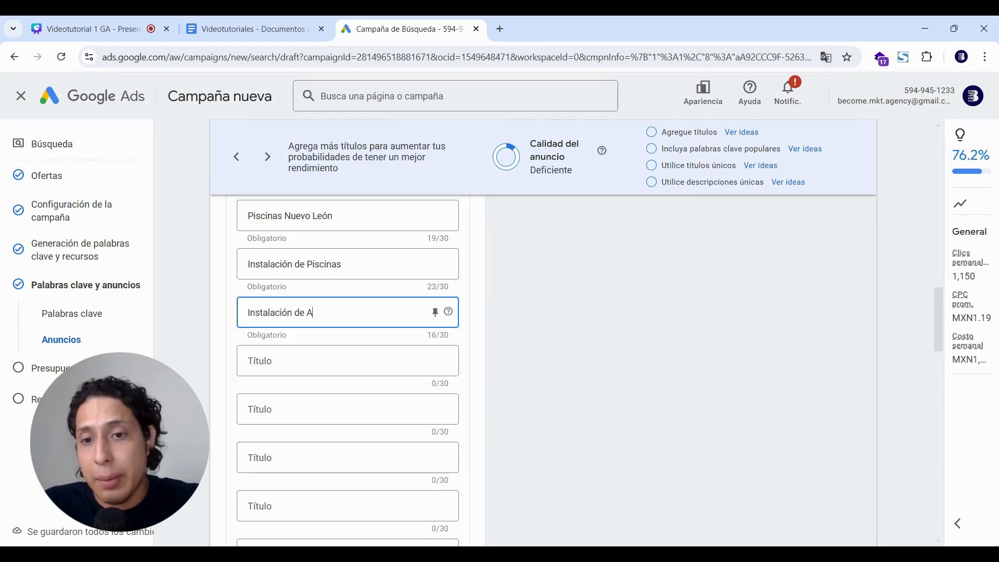
text(lbercas)
scroll(347, 322, down, 1)
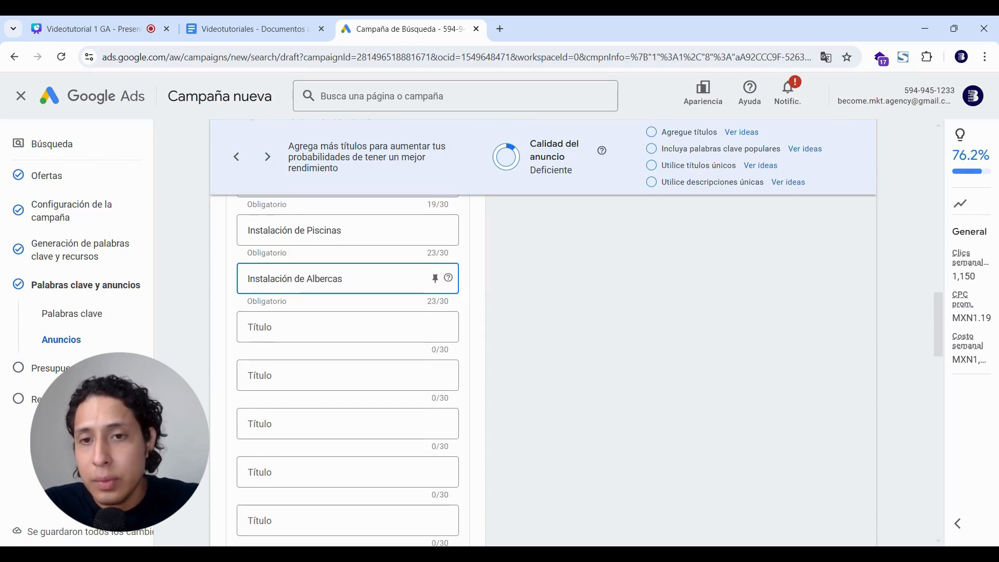
Write 'Albercas Nuevo León' as the fourth headline.
click(347, 327)
text(Alberc)
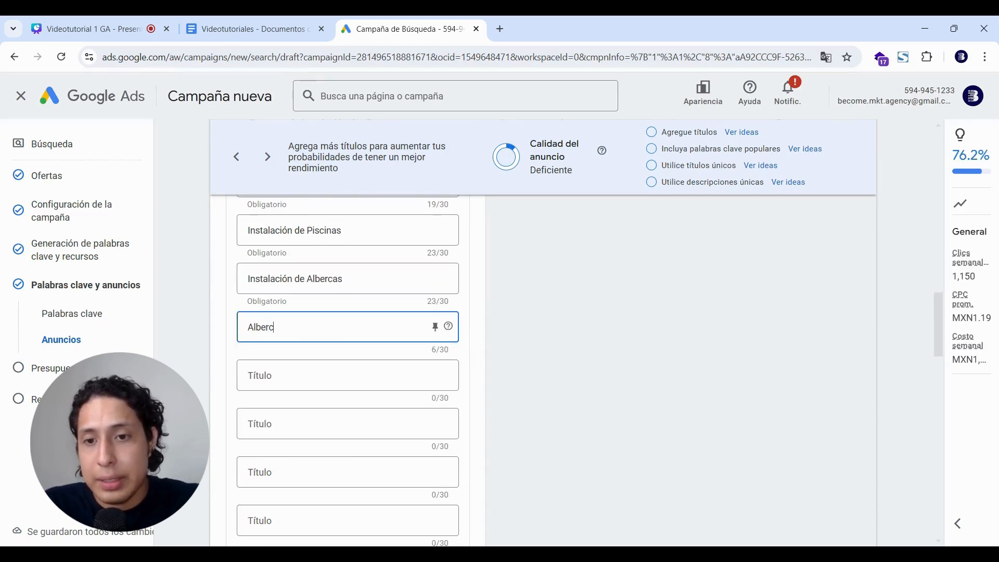
text(as Nuevo L)
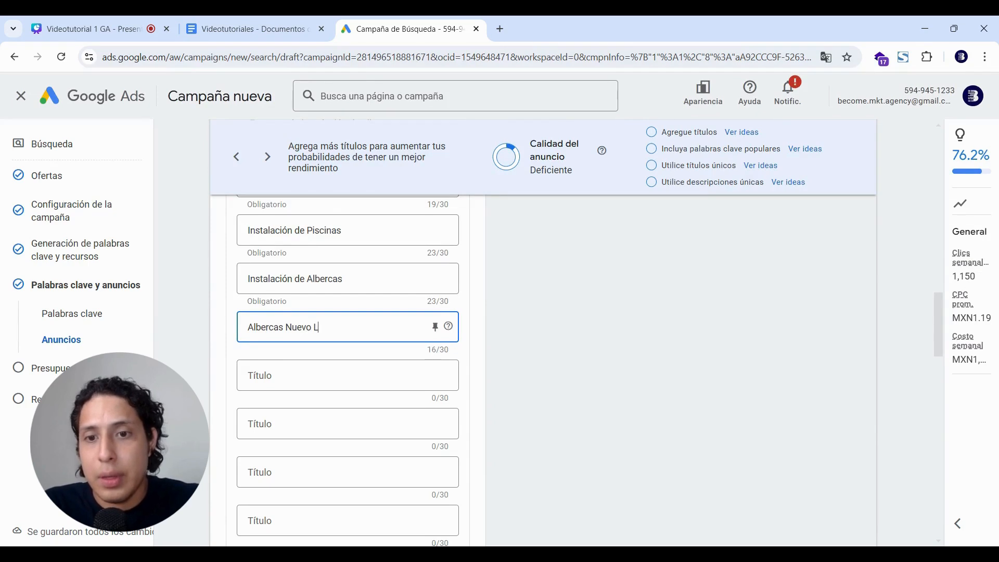
text(eón)
scroll(227, 243, up, 2)
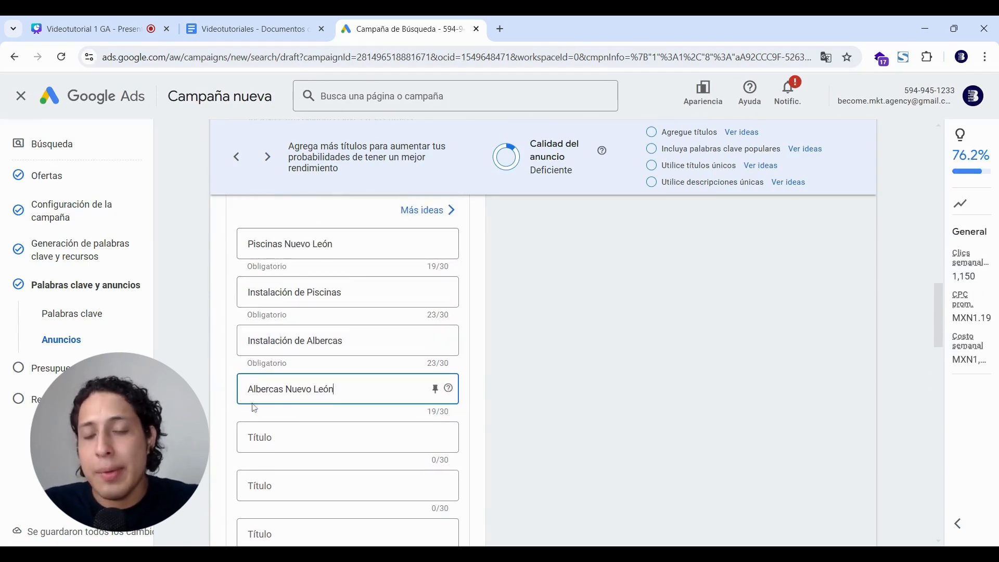
click(193, 384)
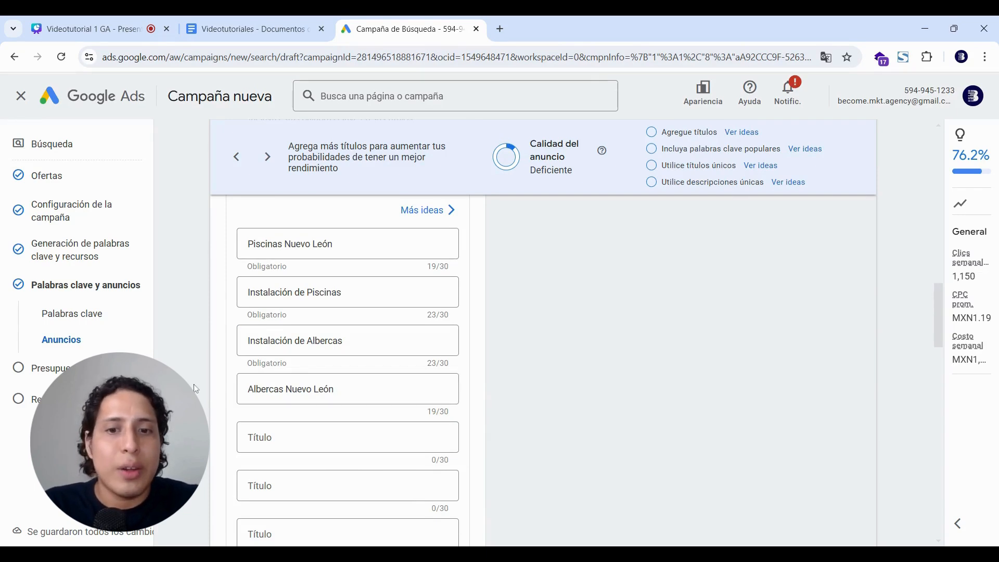
scroll(196, 389, down, 1)
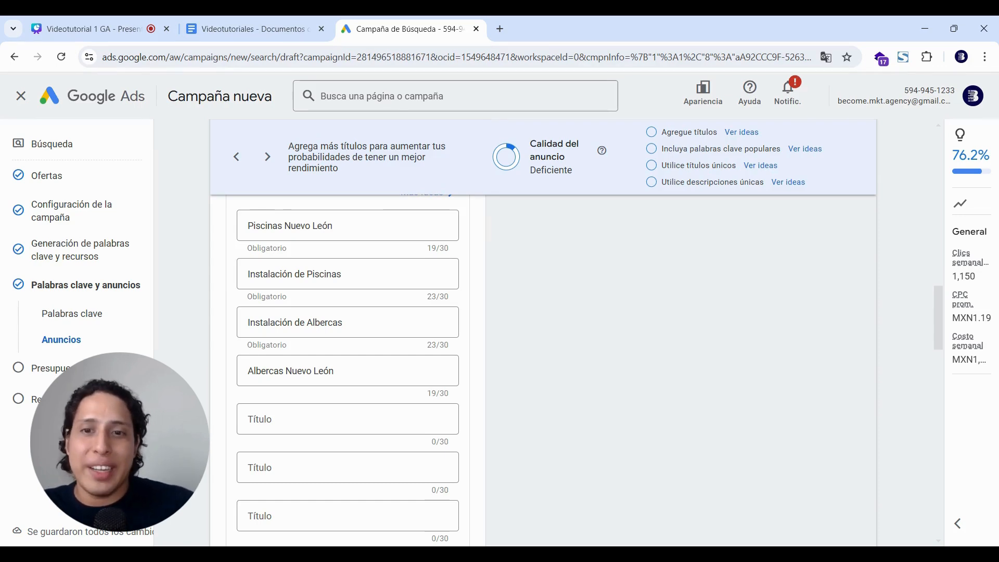
scroll(348, 369, down, 2)
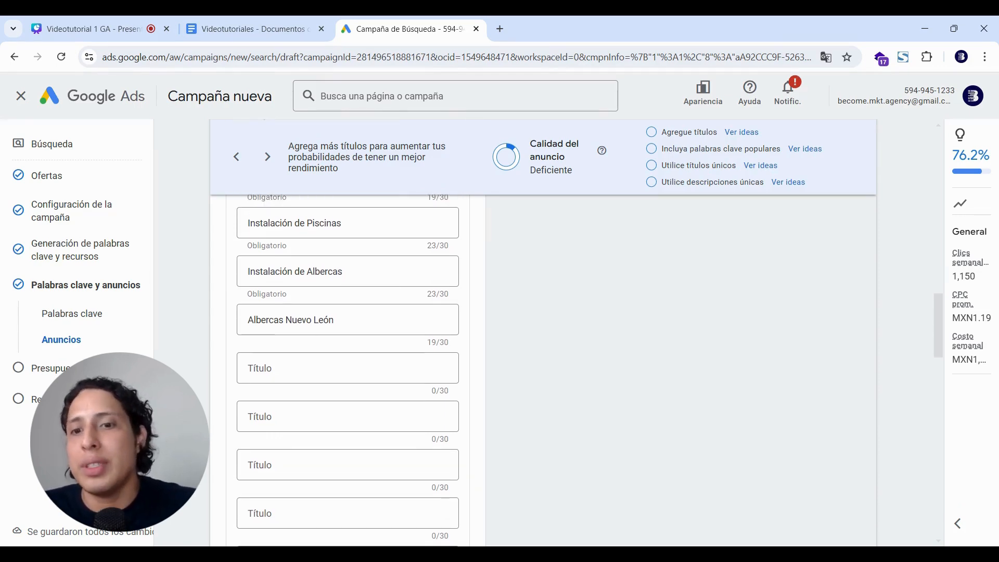
Write 'Venta e Instalación' as the fifth headline.
click(296, 316)
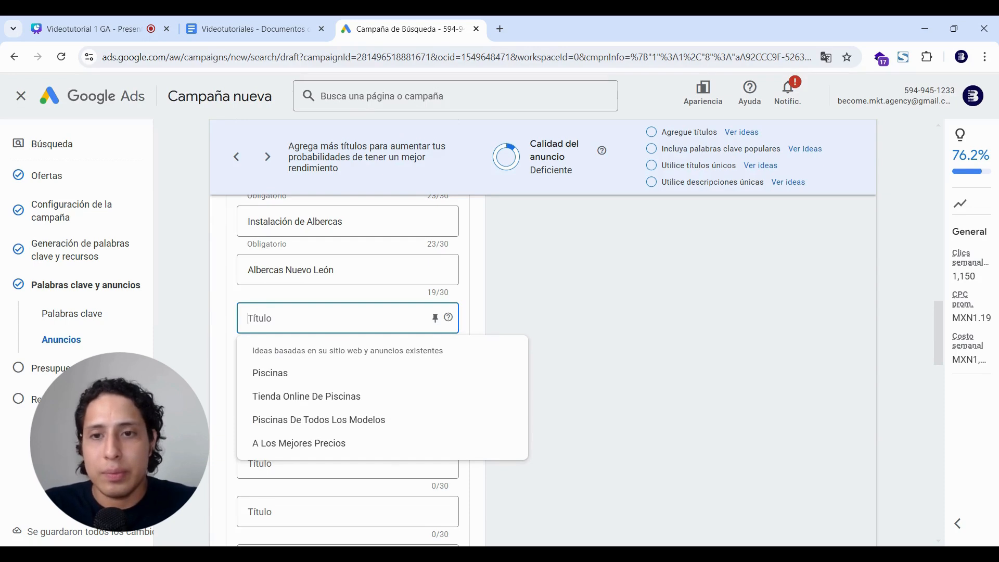
scroll(348, 371, up, 1)
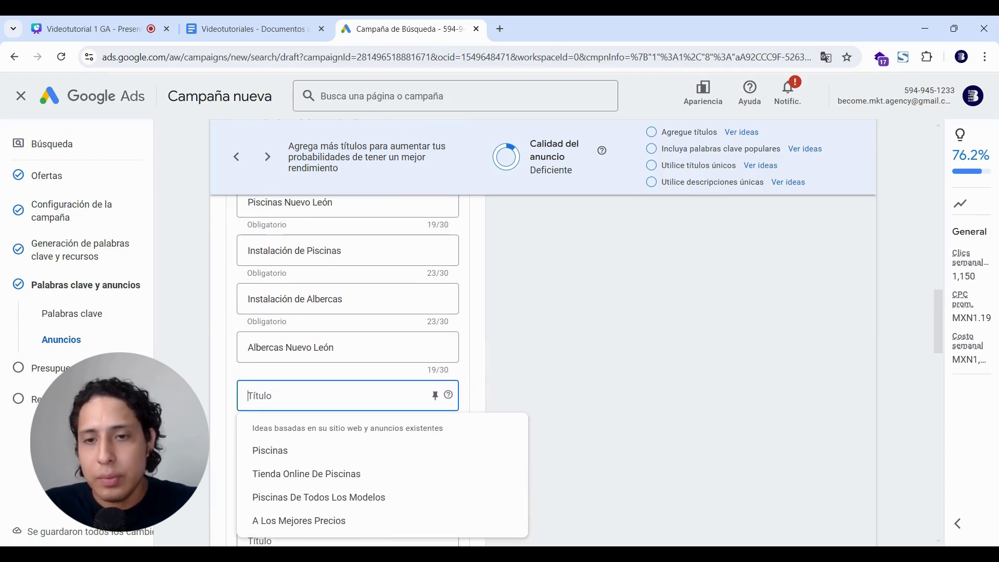
text(Venta )
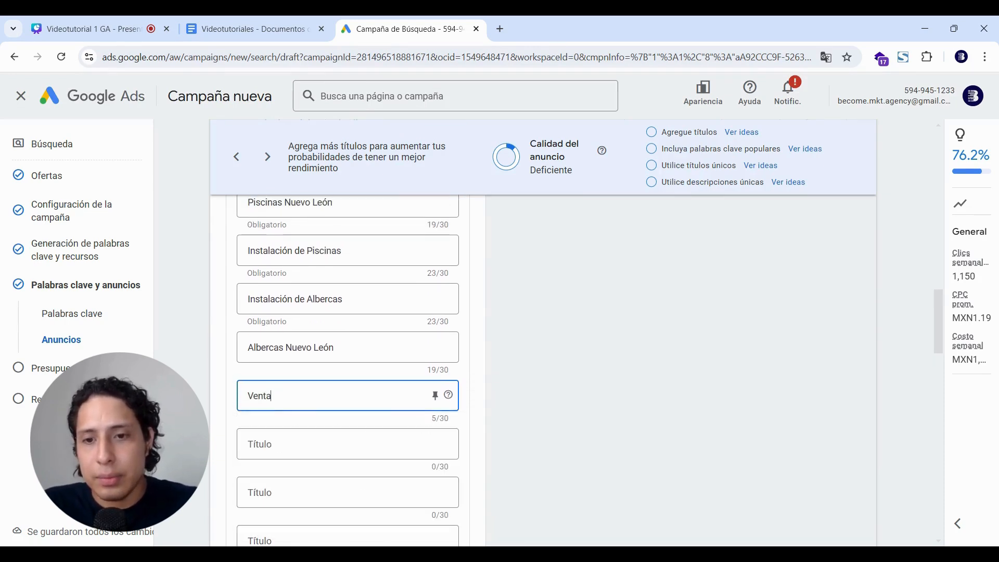
text(e Instalación)
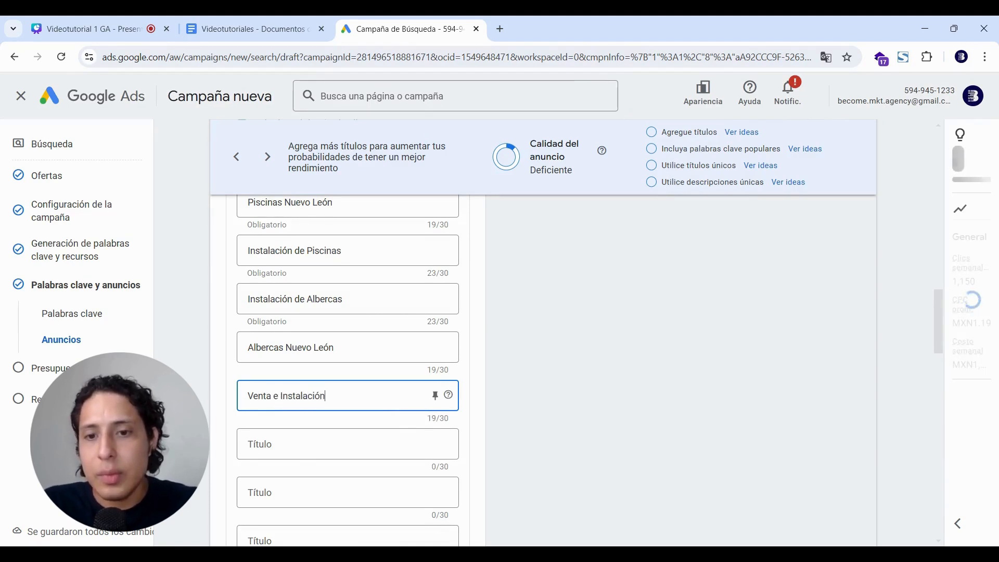
scroll(258, 338, down, 2)
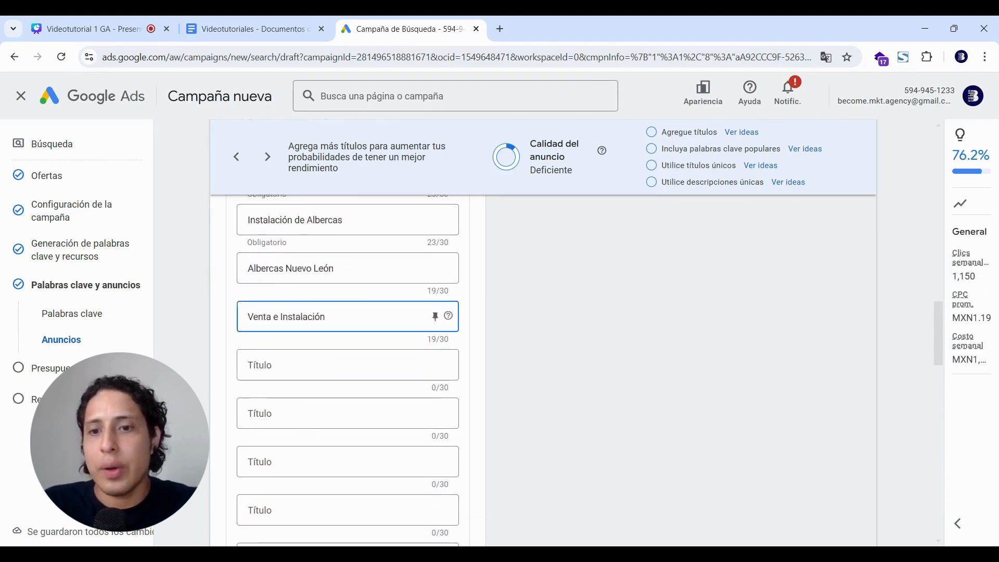
click(258, 338)
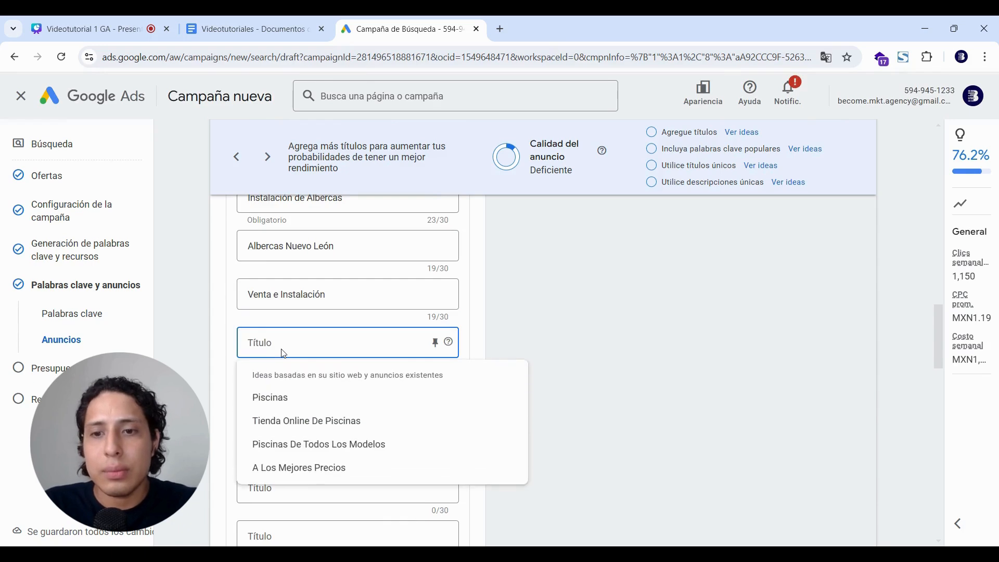
Check the Videotutoriales notes document, then return to the ad form.
click(256, 27)
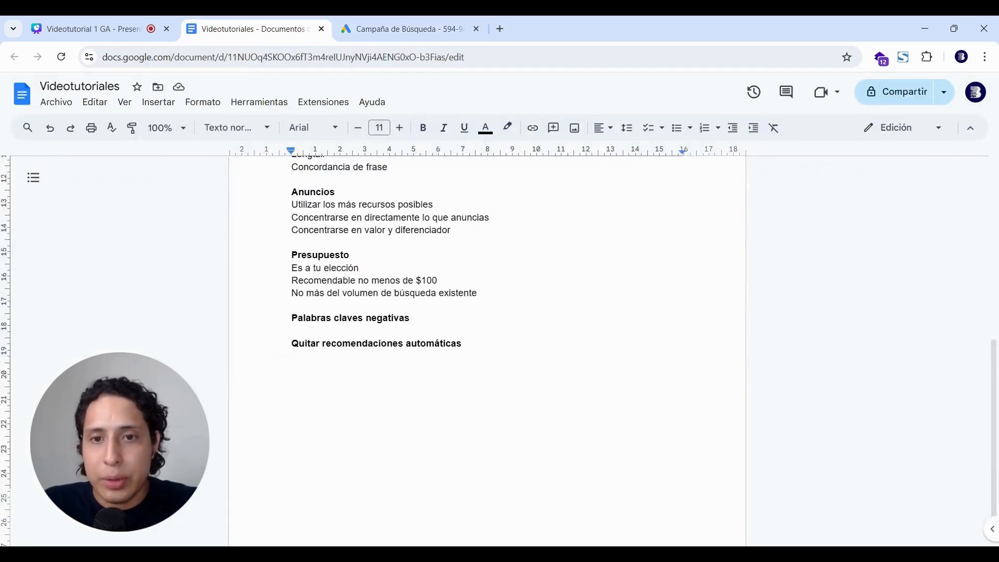
click(411, 29)
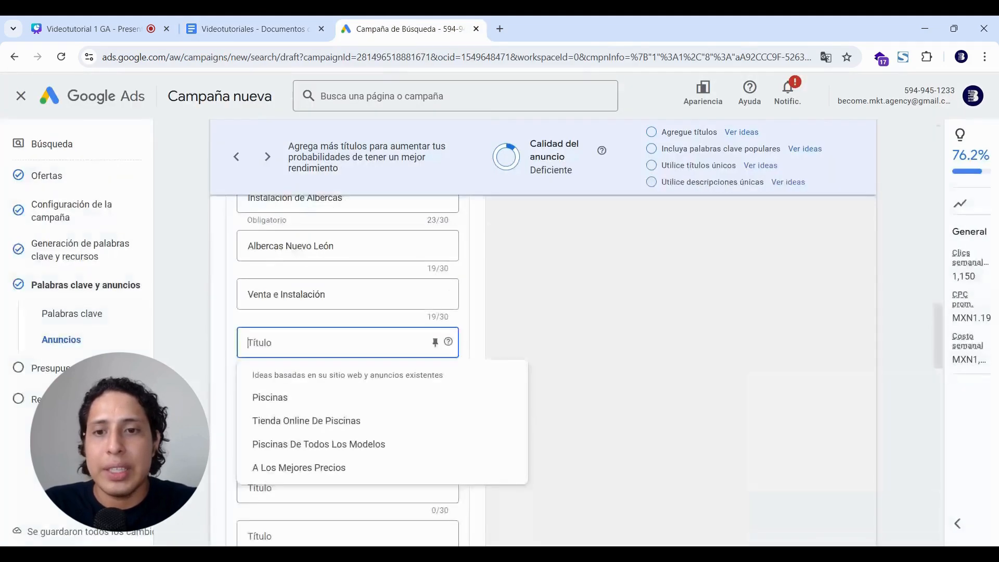
scroll(540, 264, up, 2)
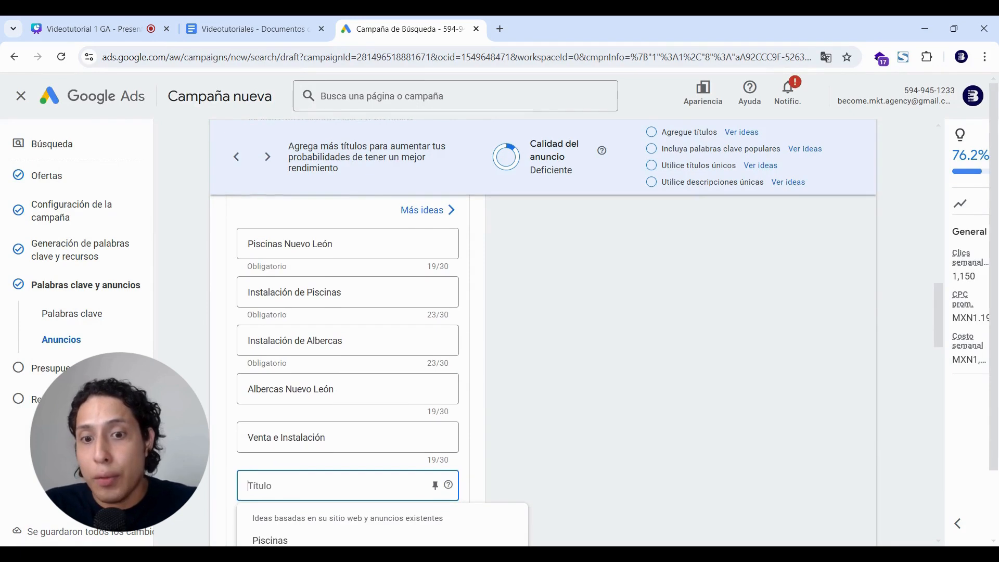
scroll(459, 510, down, 3)
key(alt+Tab)
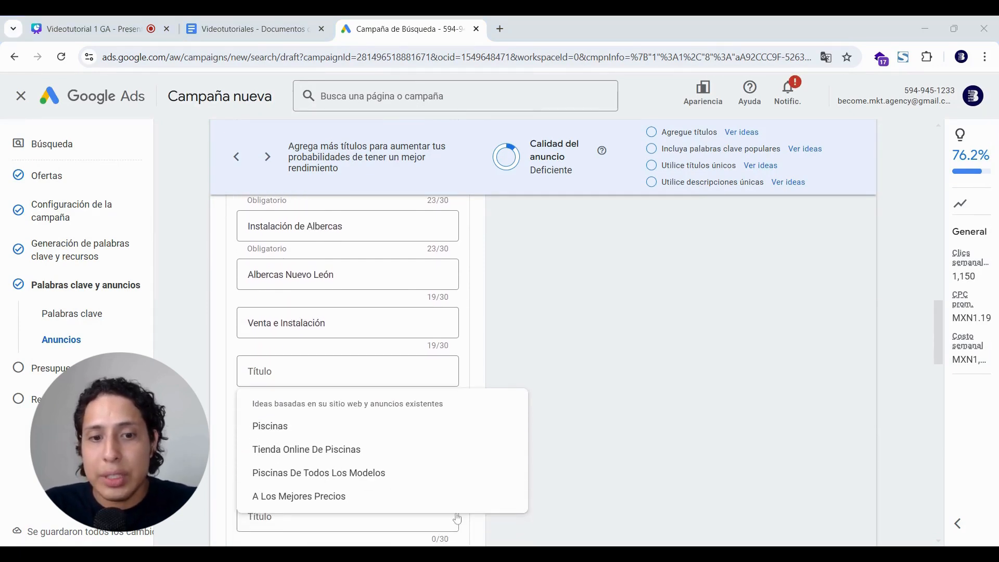
click(357, 328)
scroll(357, 327, down, 1)
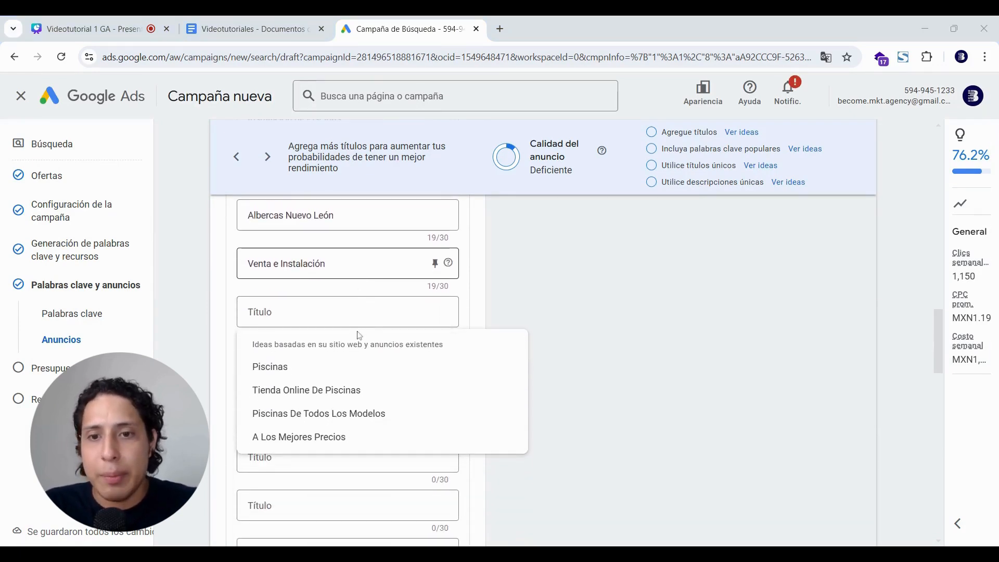
Write 'Pago a 36 meses sin intereses' as the sixth headline and dismiss headline suggestions.
click(354, 309)
text(Pago)
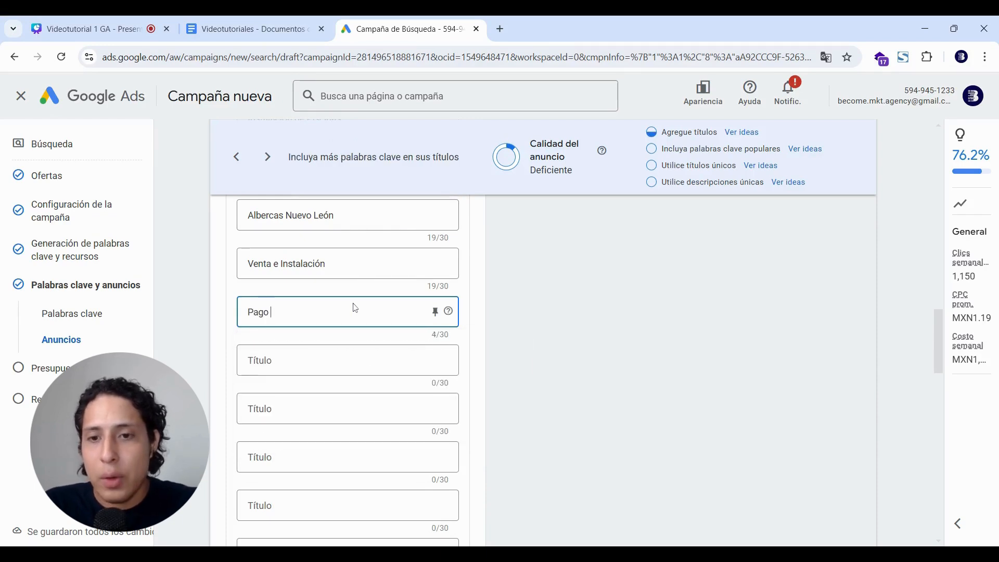
text( a 36 me)
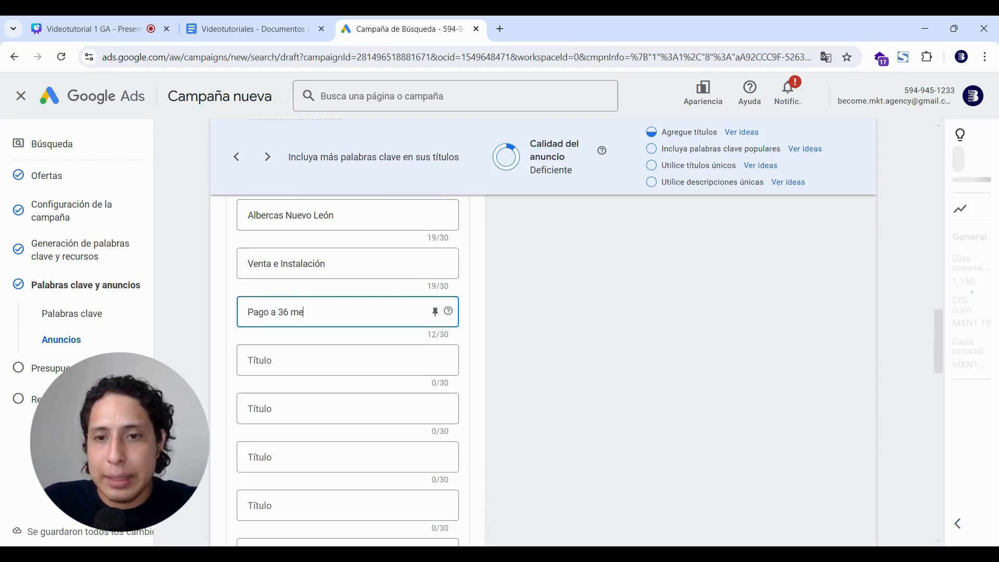
text(ses si)
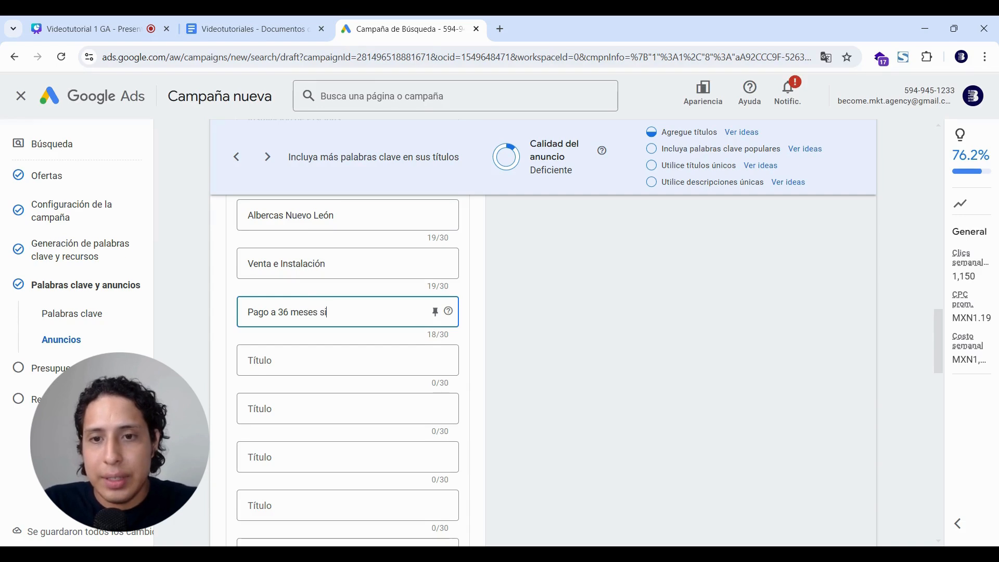
text(n intereses)
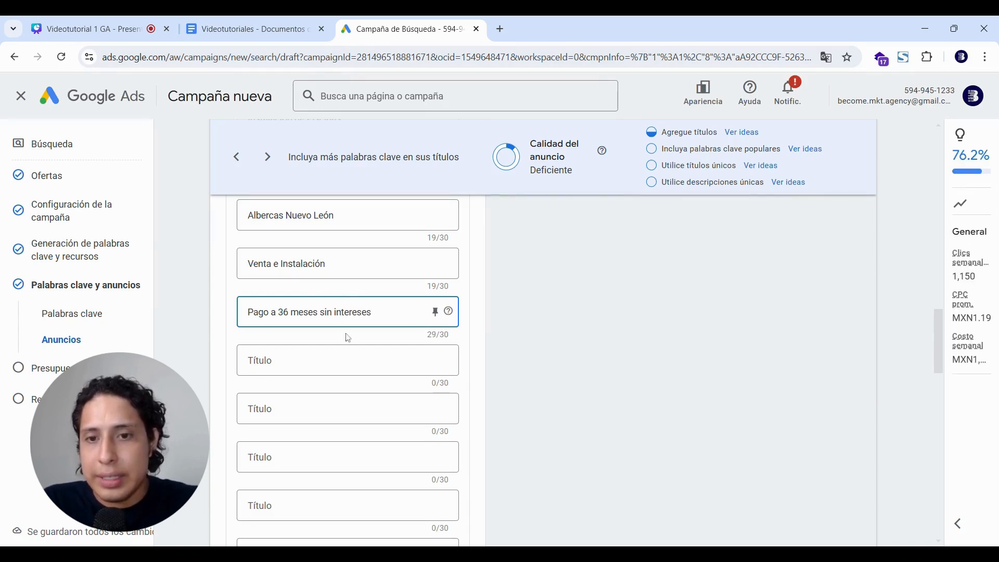
key(Tab)
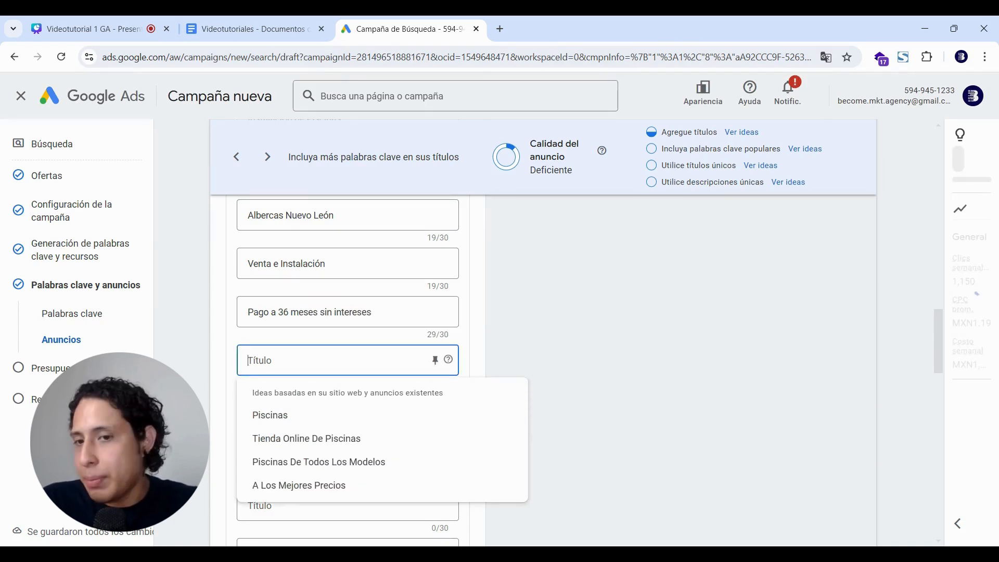
click(228, 337)
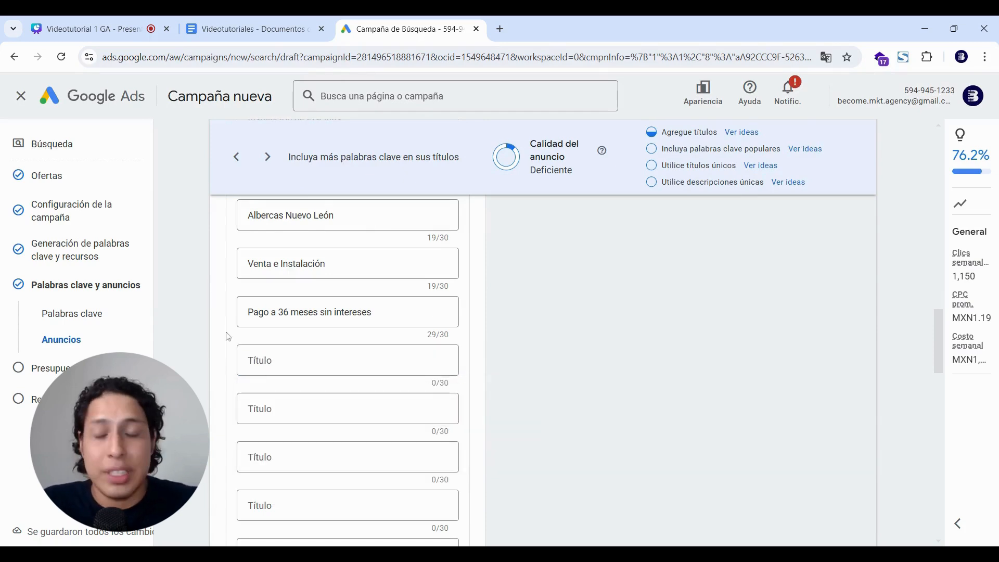
scroll(230, 337, down, 1)
scroll(231, 338, down, 2)
Add the seventh headline, trimmed to 'En menos de 1 semana' to fit 30 characters.
click(246, 314)
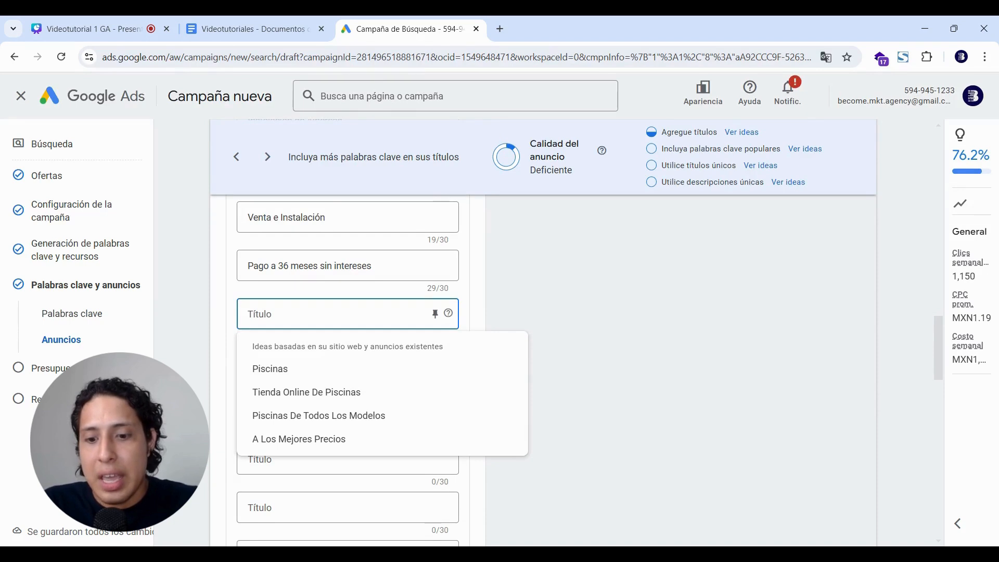
text(Insta)
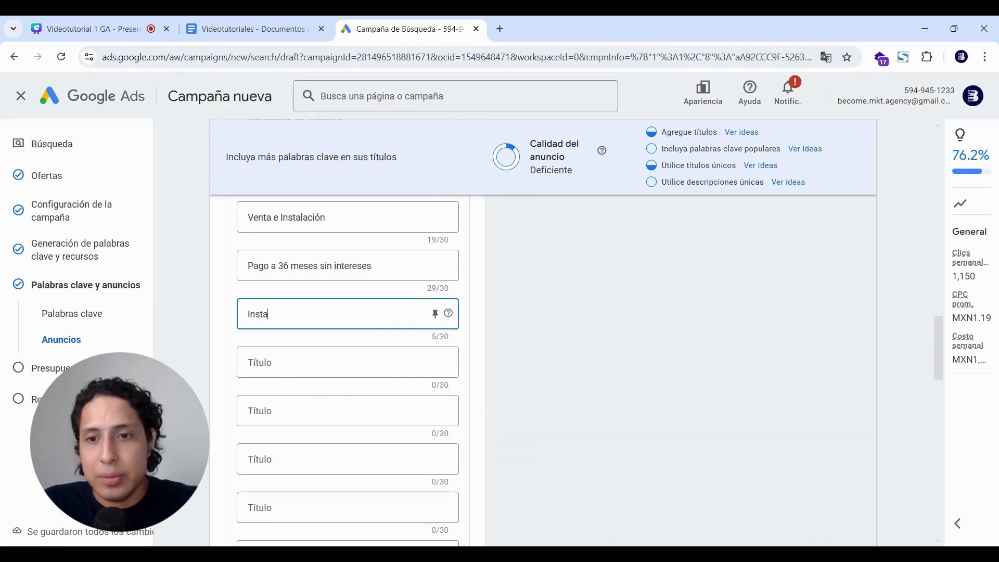
text(lación en m)
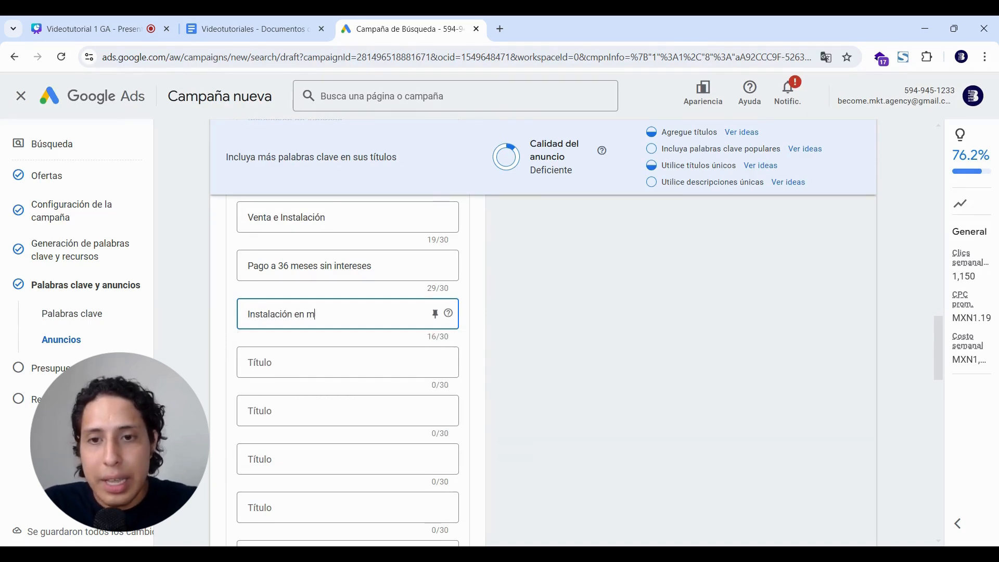
text(esnonos )
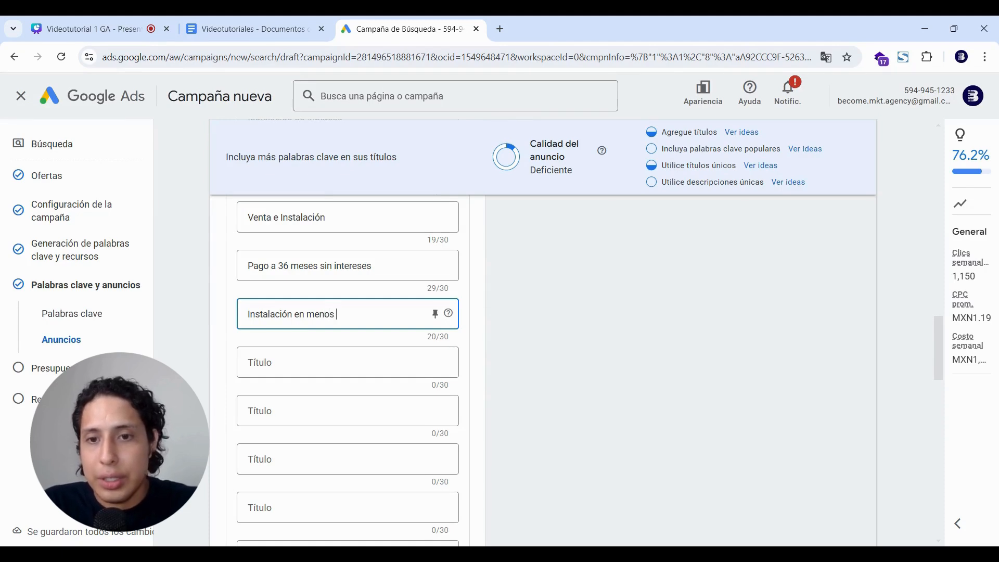
text(de 1 semana)
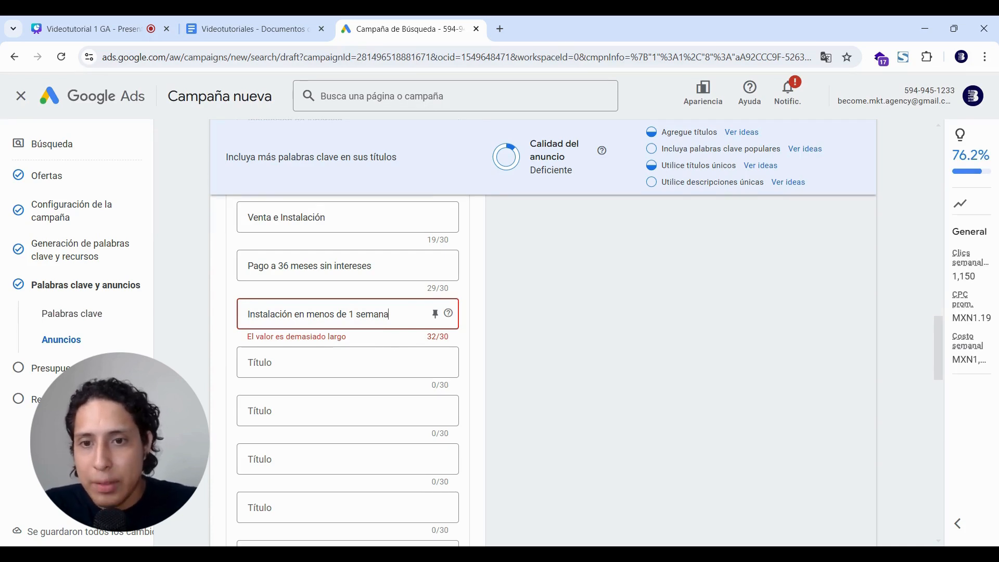
drag(303, 314, 207, 314)
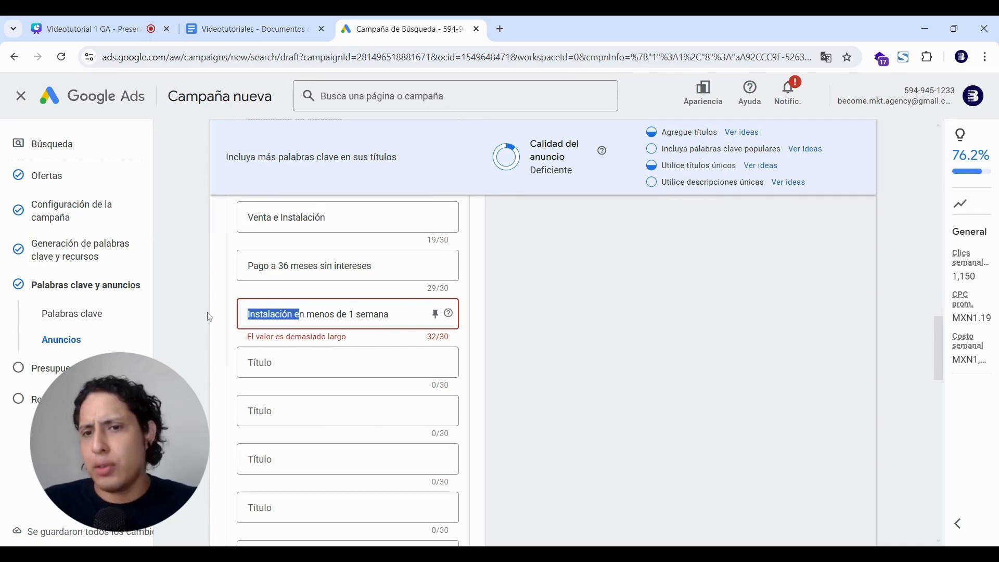
text(E)
key(Tab)
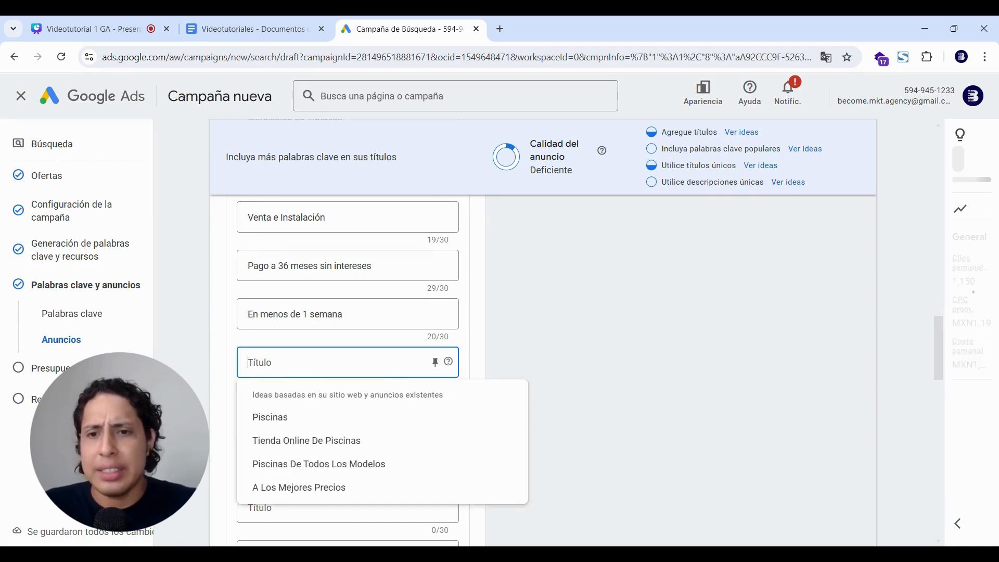
scroll(223, 343, down, 1)
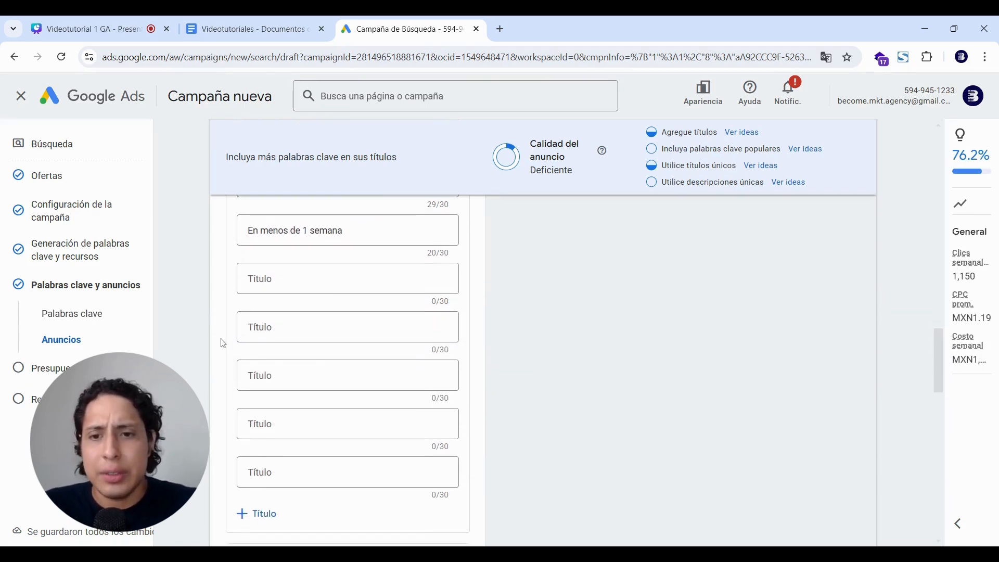
scroll(222, 344, up, 3)
scroll(222, 344, up, 4)
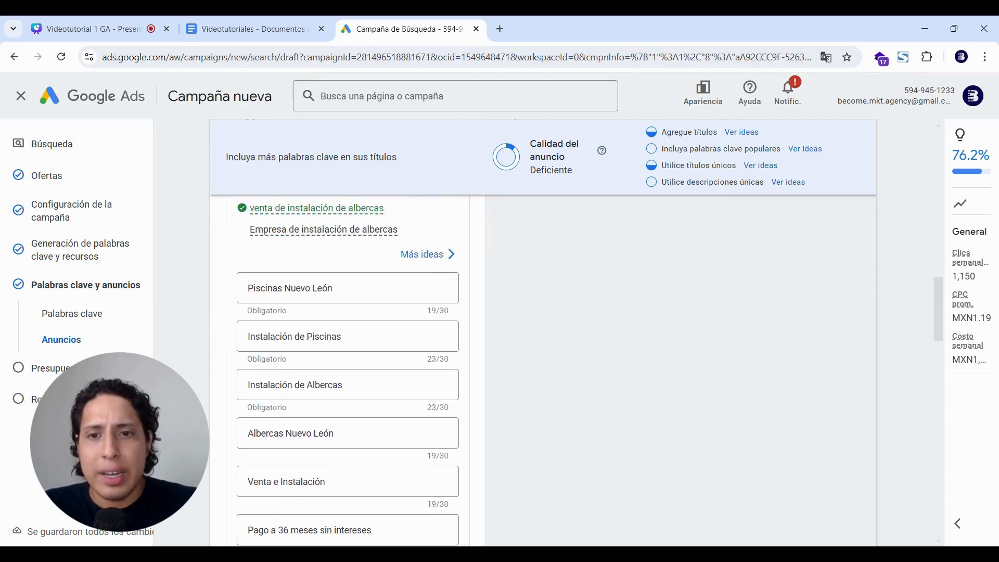
scroll(222, 343, down, 3)
scroll(348, 370, up, 3)
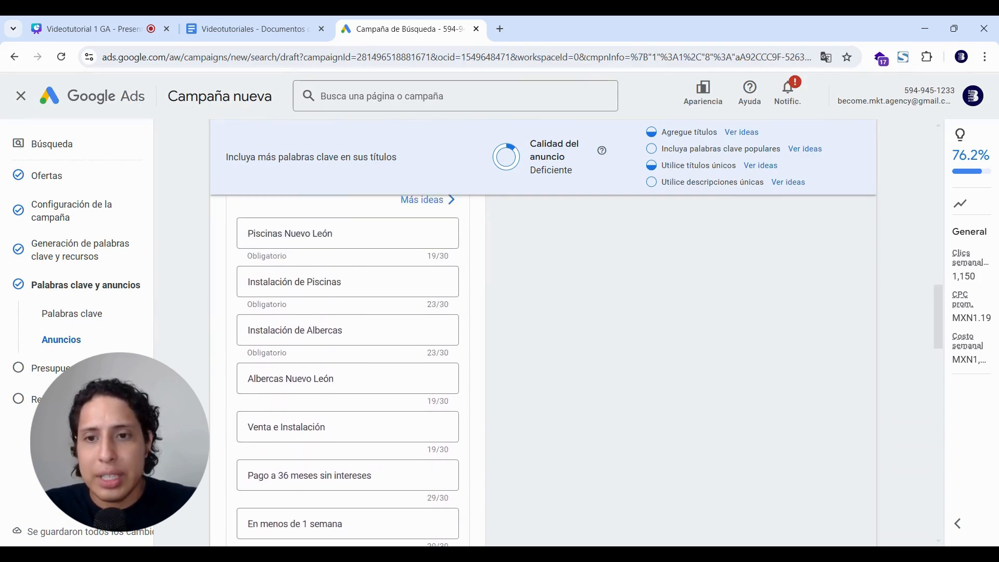
scroll(348, 370, down, 5)
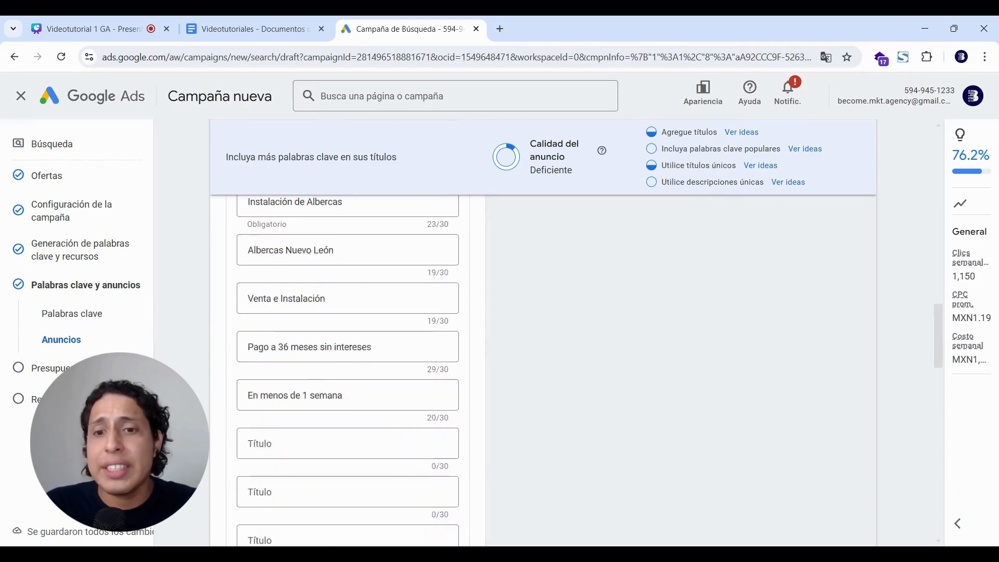
scroll(347, 370, down, 2)
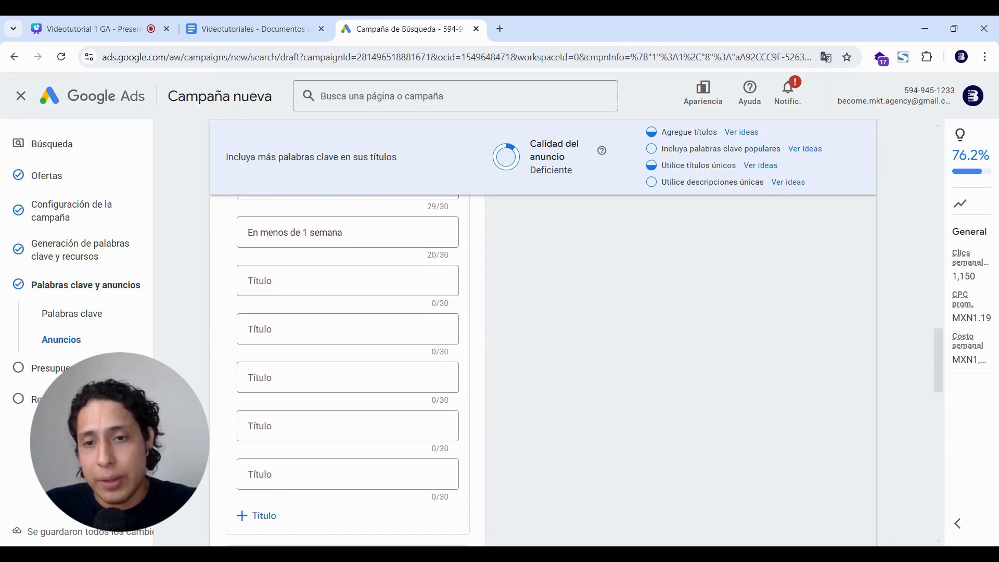
scroll(347, 370, up, 1)
scroll(347, 370, down, 2)
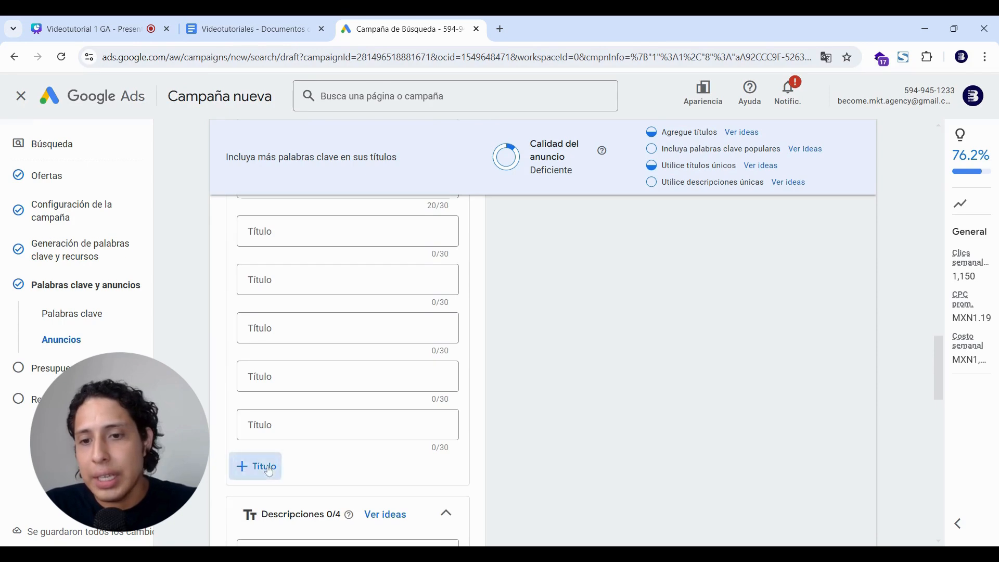
scroll(270, 471, down, 1)
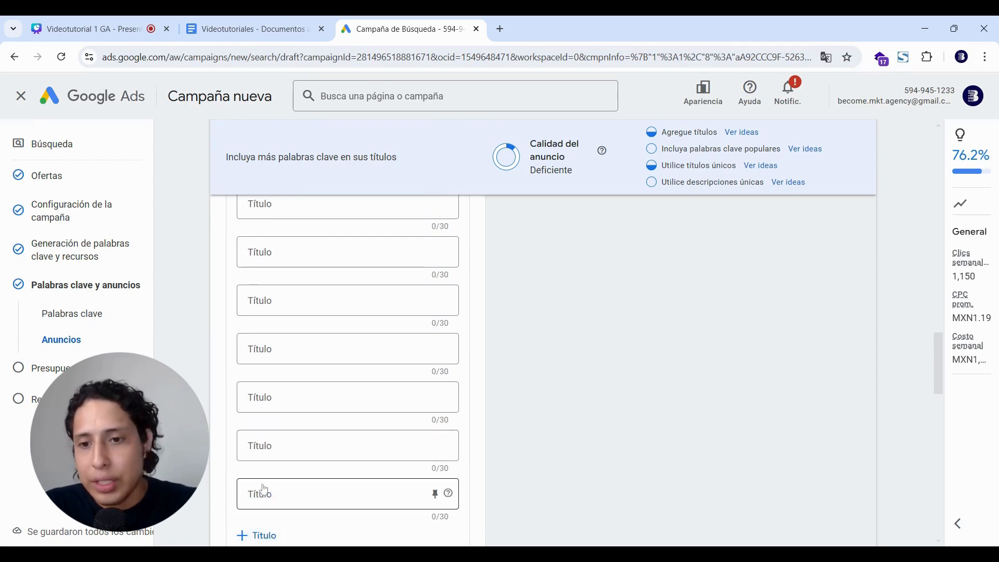
scroll(262, 490, down, 2)
scroll(262, 489, up, 2)
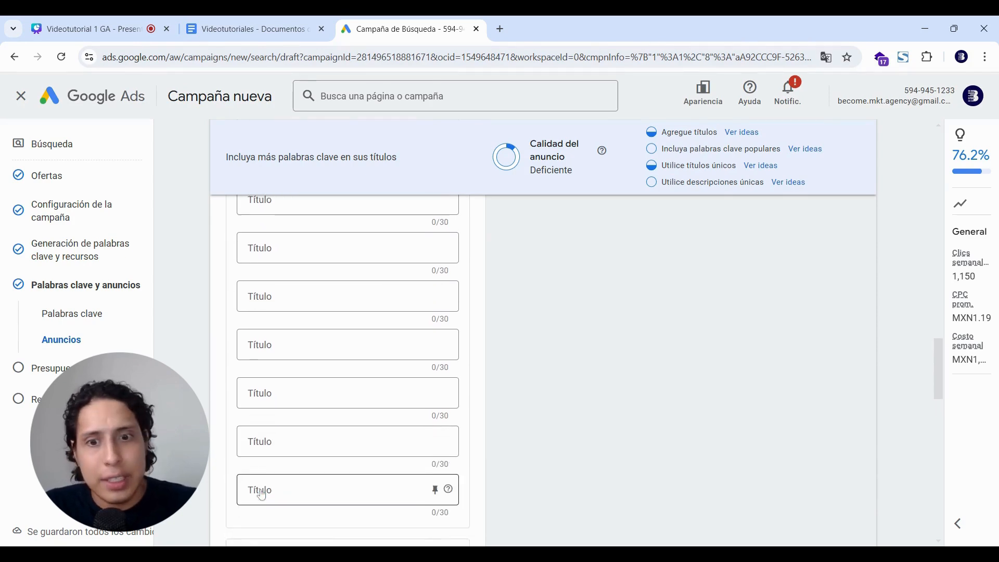
scroll(262, 494, up, 10)
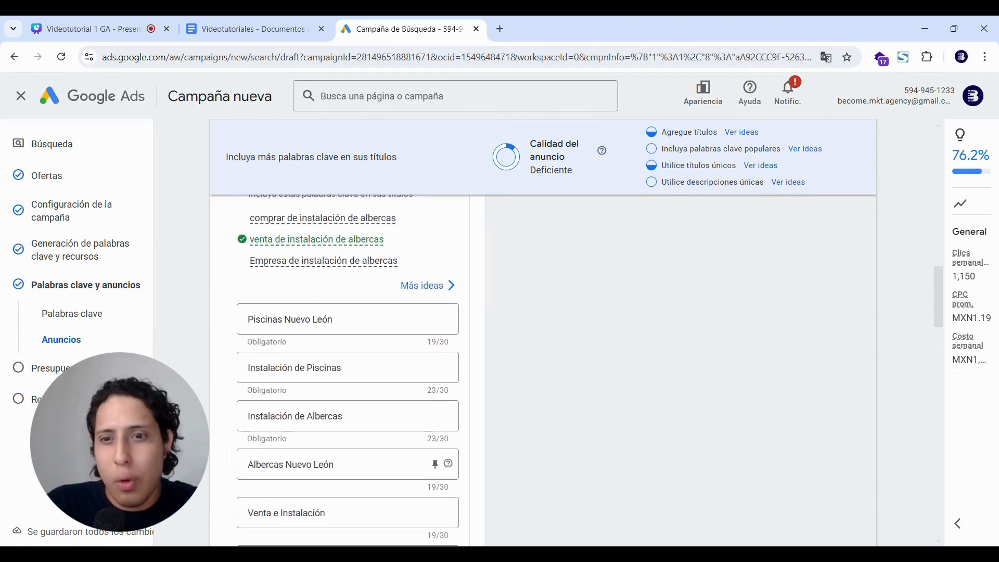
scroll(347, 370, down, 12)
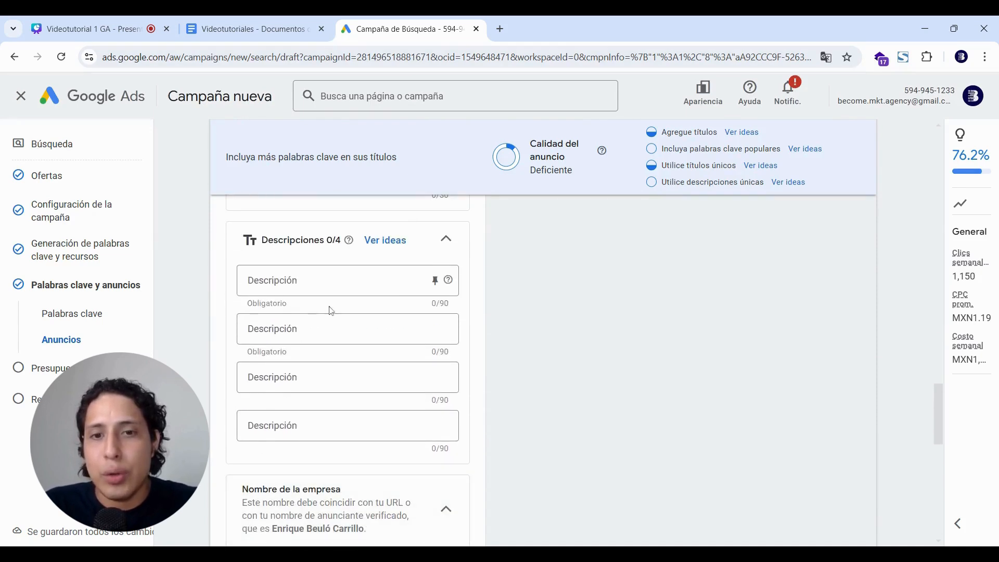
Write the first description: 'Venta e instalación de piscinas, pago a MSI, intalación en menos de 1 semana'.
click(452, 289)
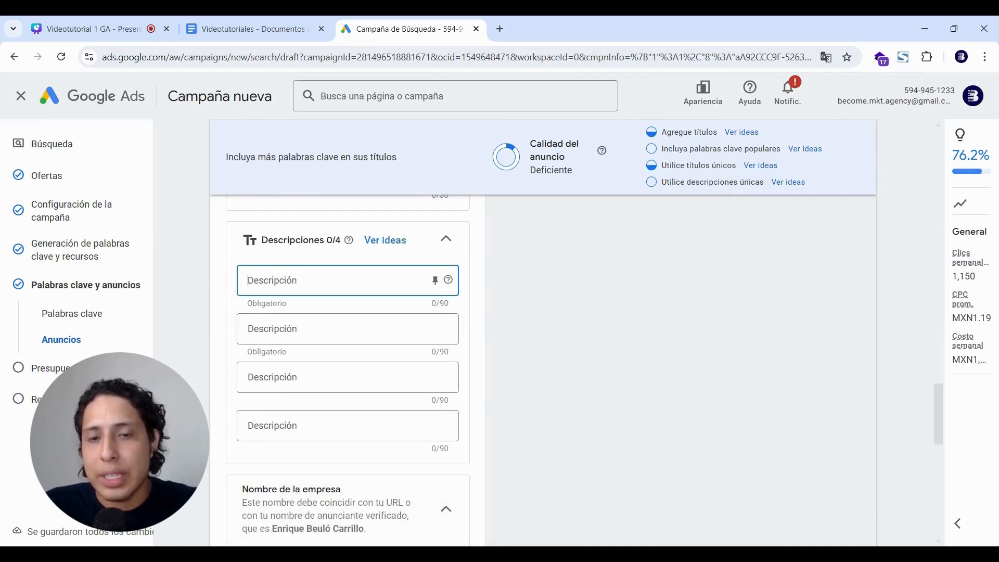
scroll(632, 343, up, 20)
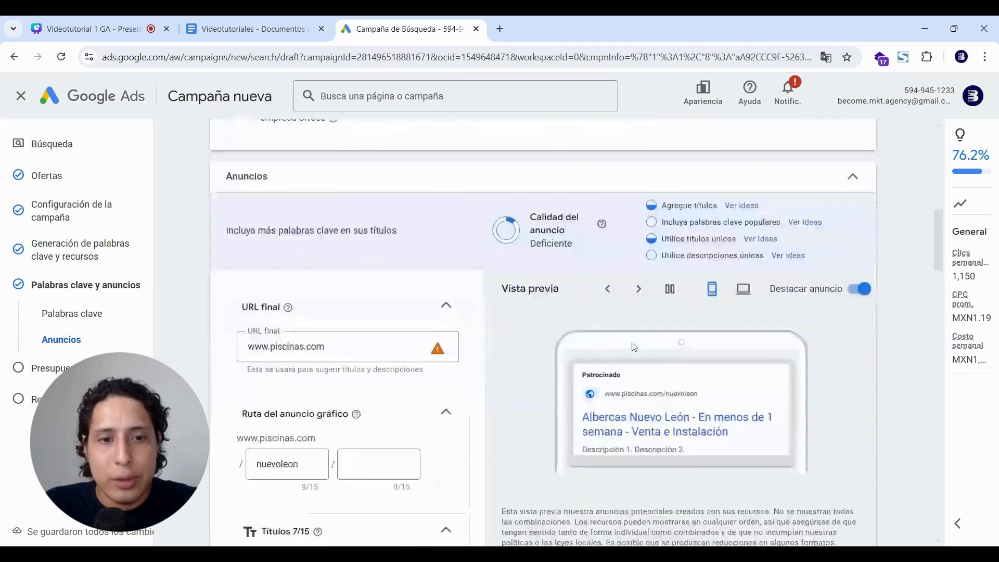
scroll(633, 347, down, 2)
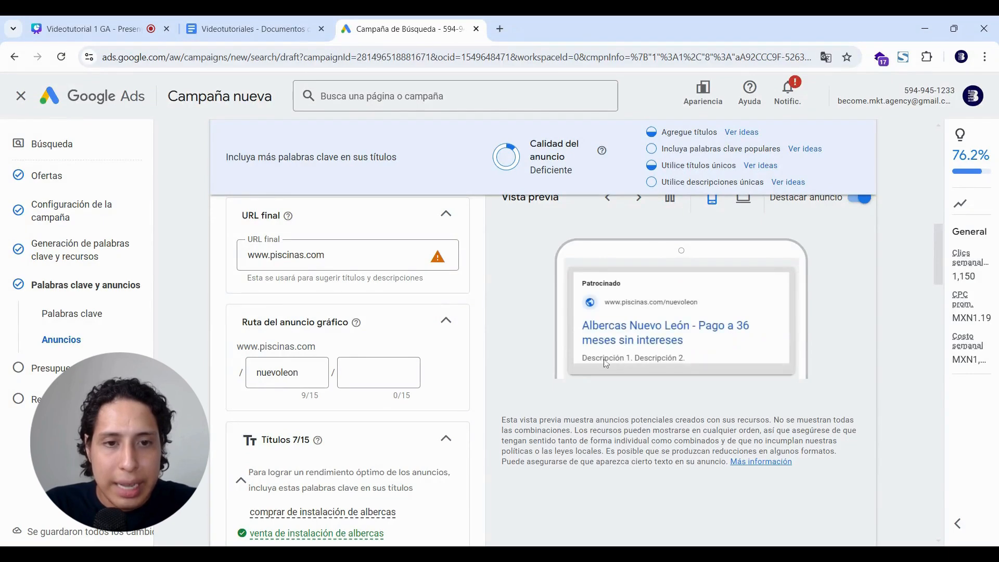
scroll(600, 367, down, 20)
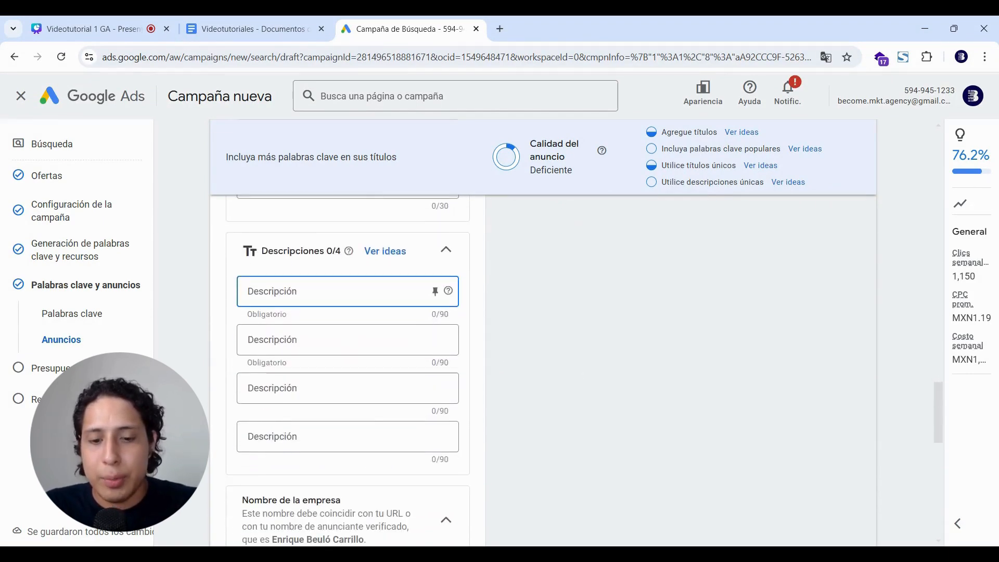
text(In)
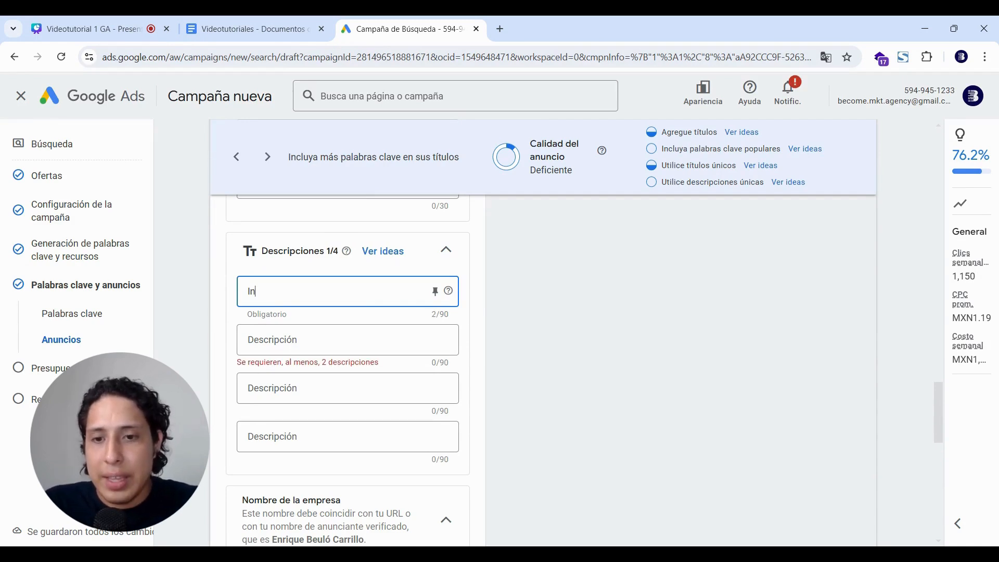
key(BackSpace)
key(BackSpace)
text(Venta)
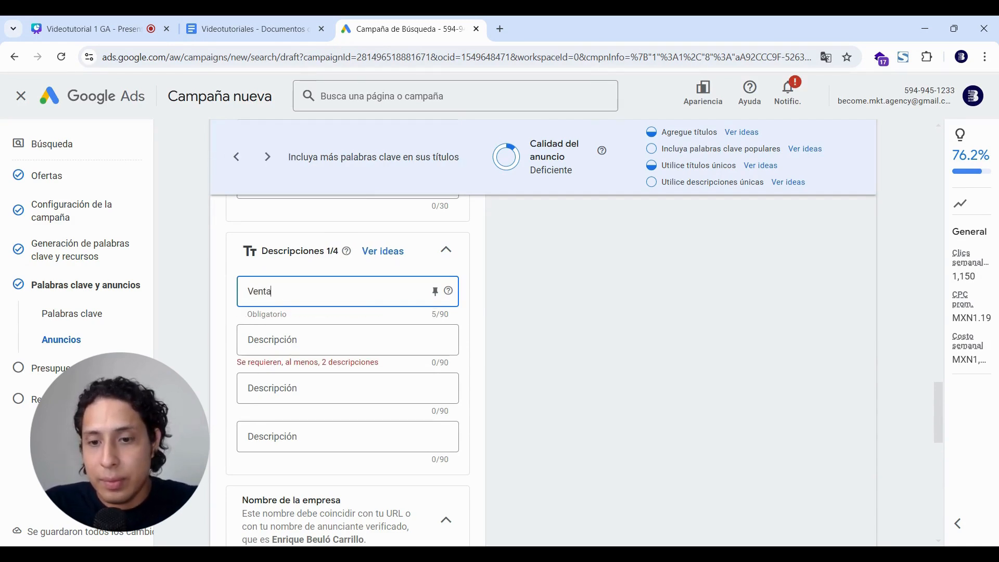
text( e instalaci)
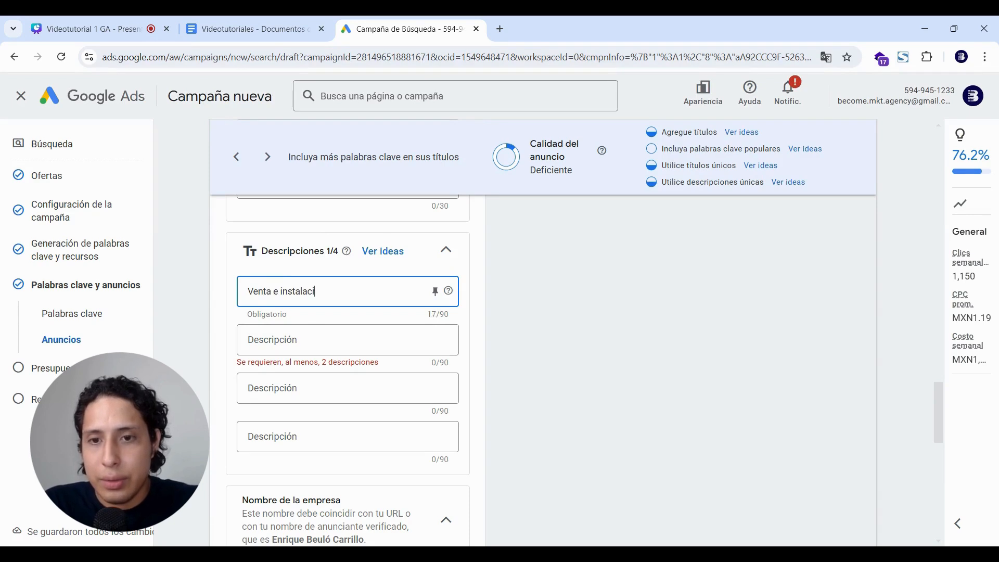
text(ón de pisci)
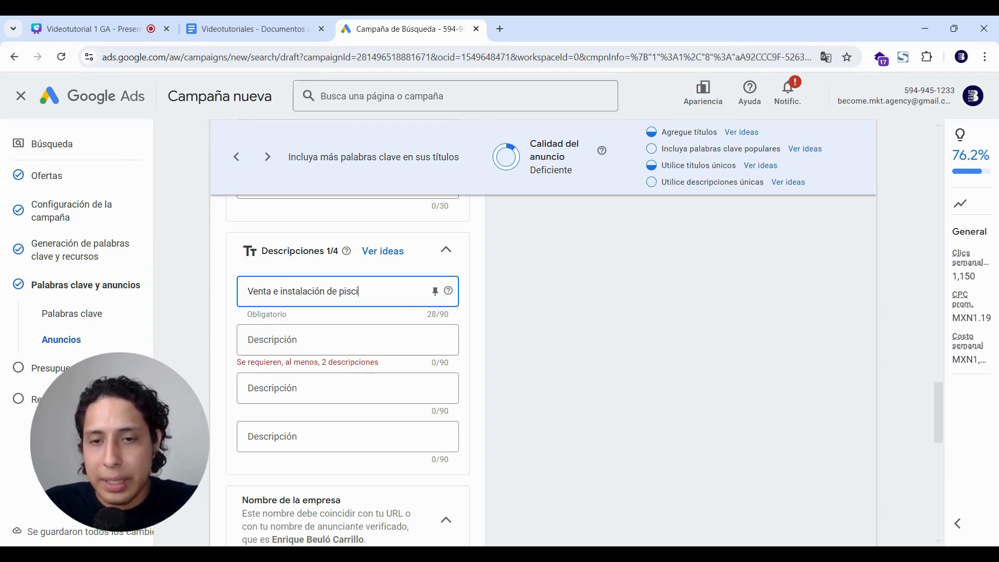
text(nas, pago a meses)
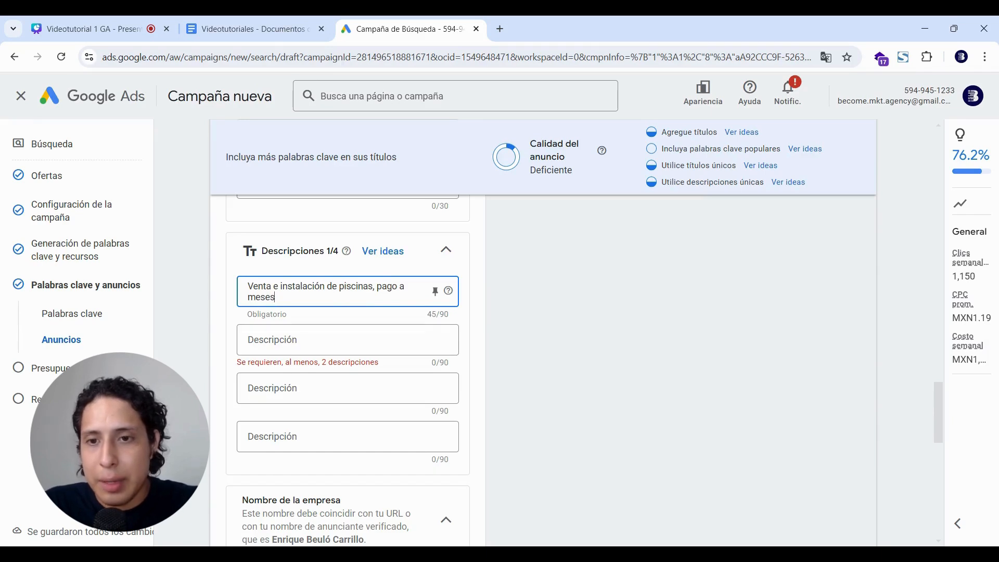
key(BackSpace)
key(BackSpace)
key(BackSpace)
key(BackSpace)
text(SI)
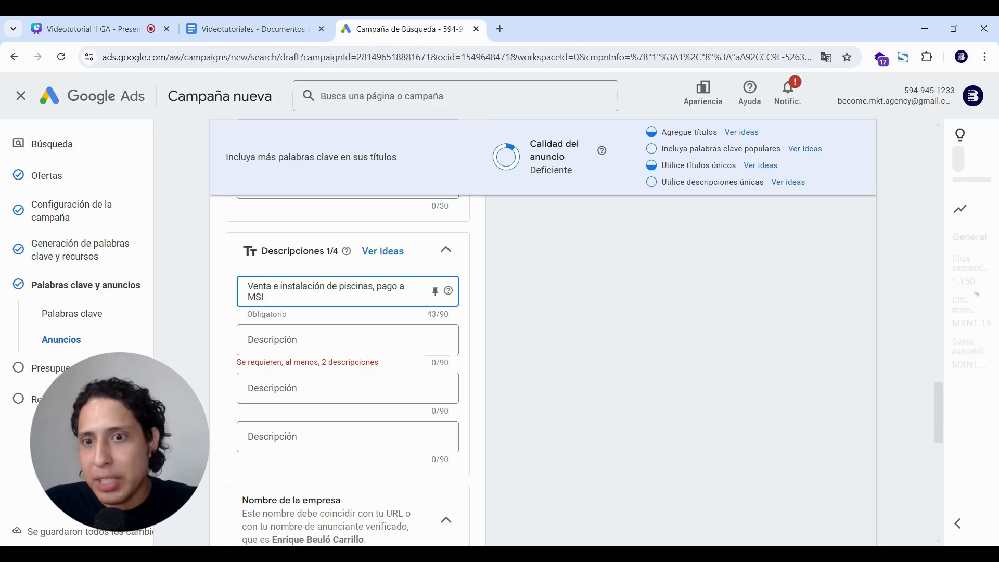
text(,)
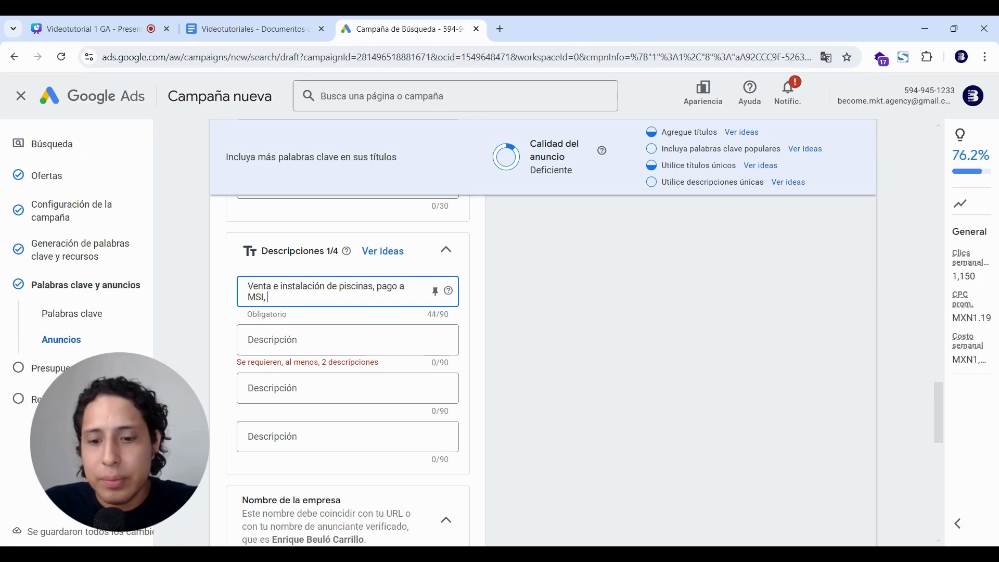
text( intalación en)
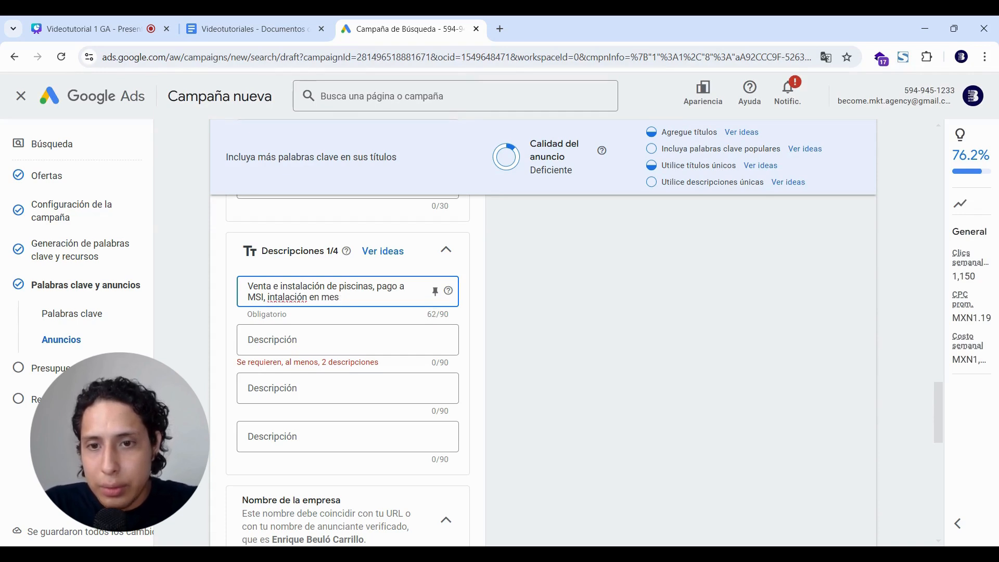
text( menos de 1 semana)
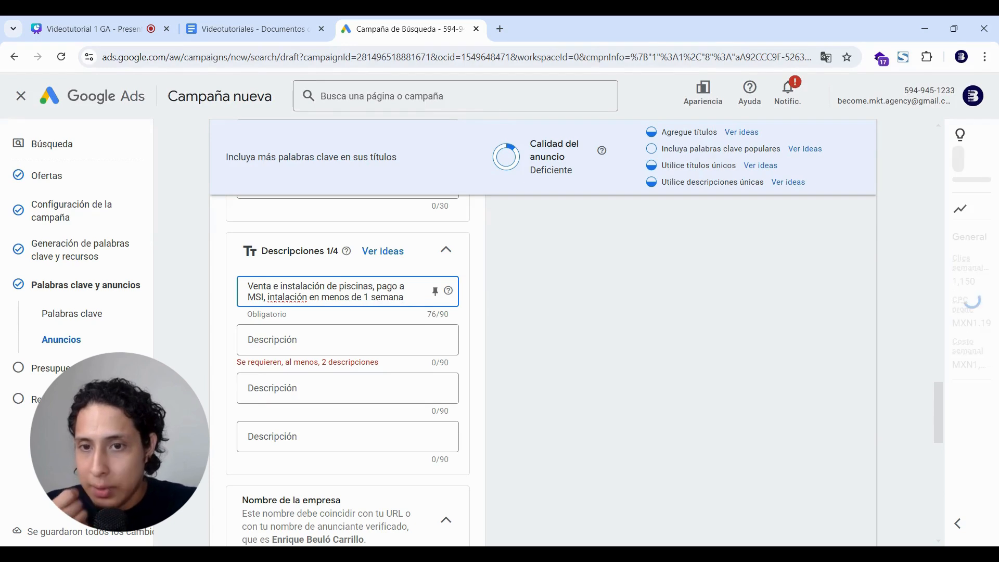
Correct the misspelled 'intalación' to 'instalación' in the first description.
double_click(283, 297)
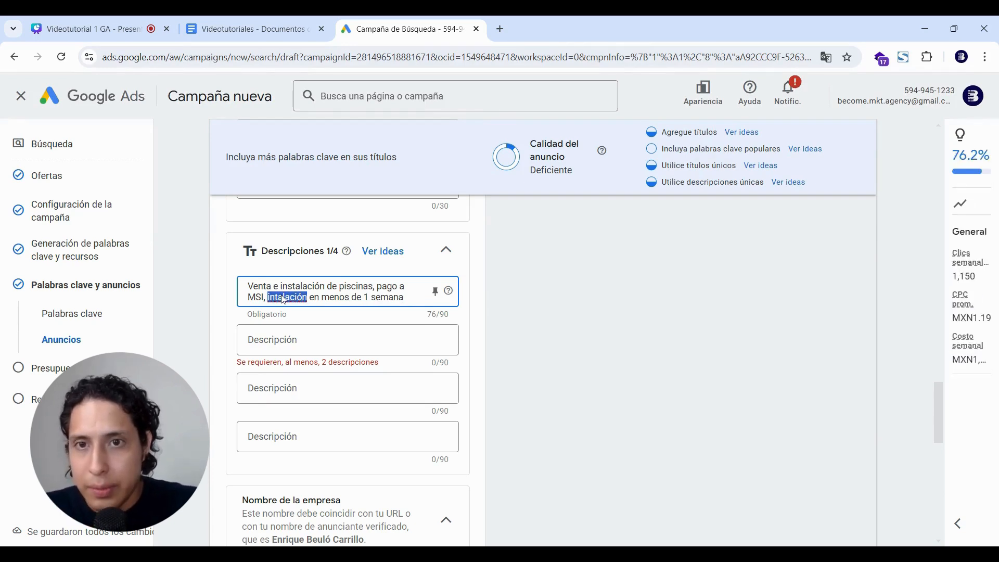
text(instalación)
click(329, 336)
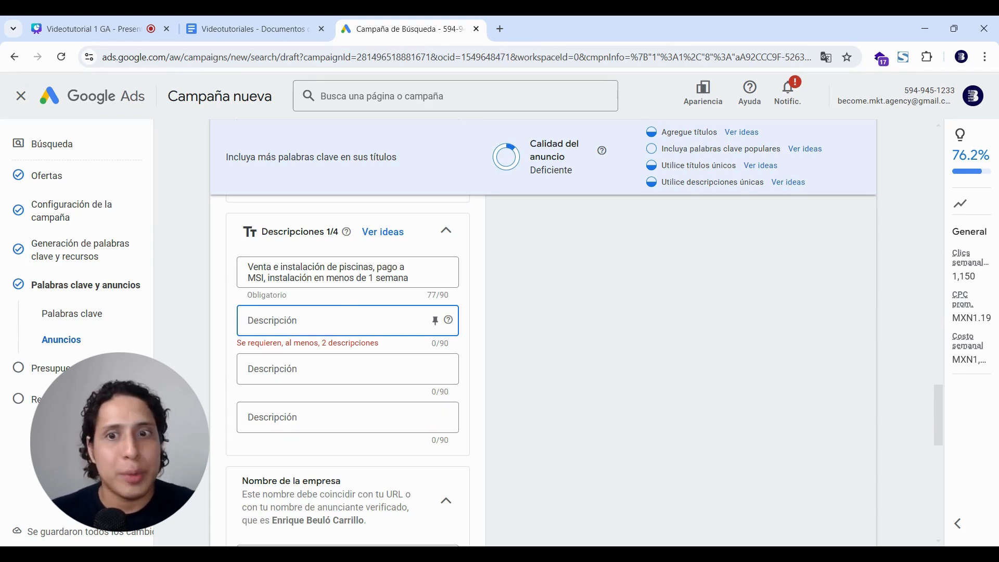
scroll(617, 328, up, 12)
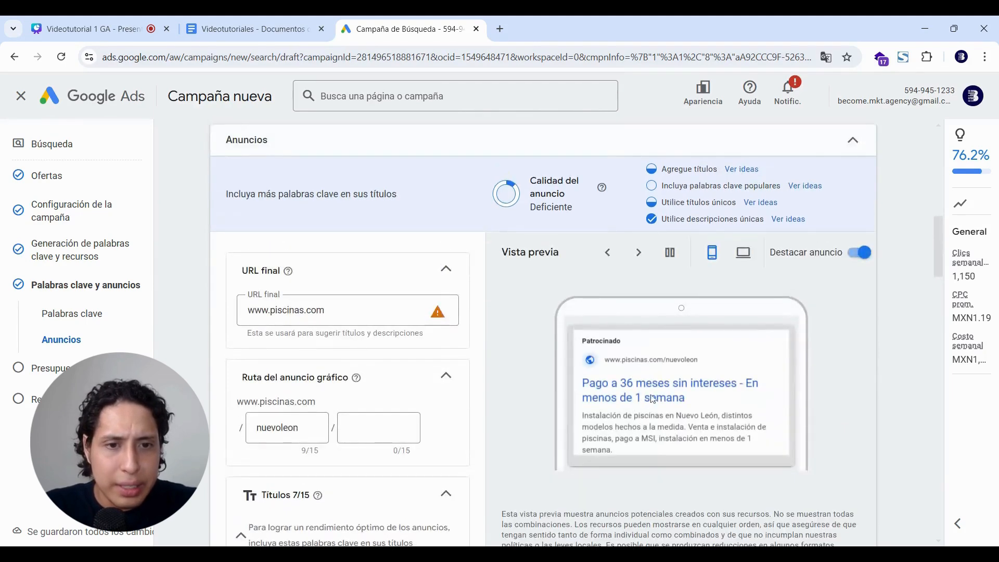
click(639, 253)
click(640, 255)
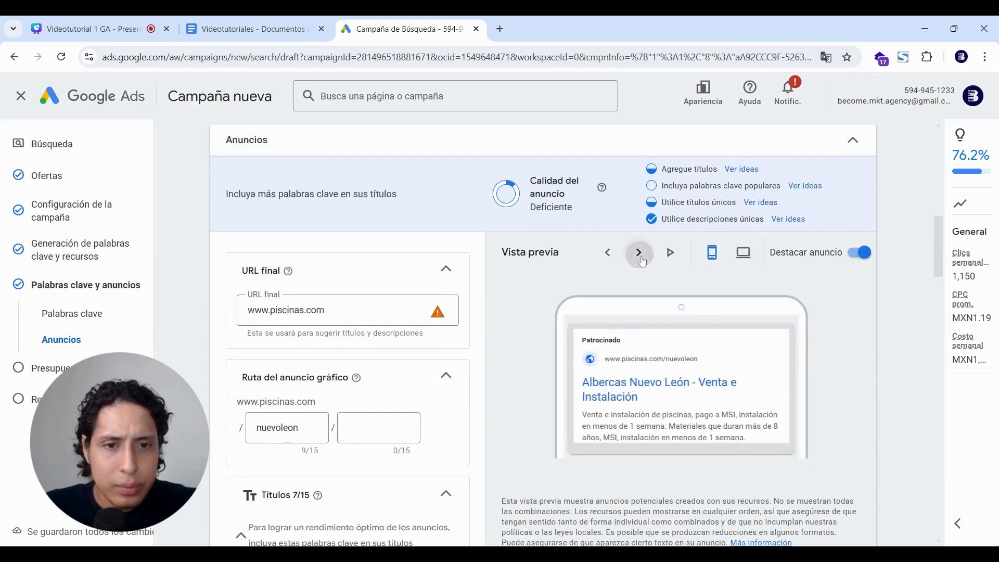
scroll(641, 261, down, 15)
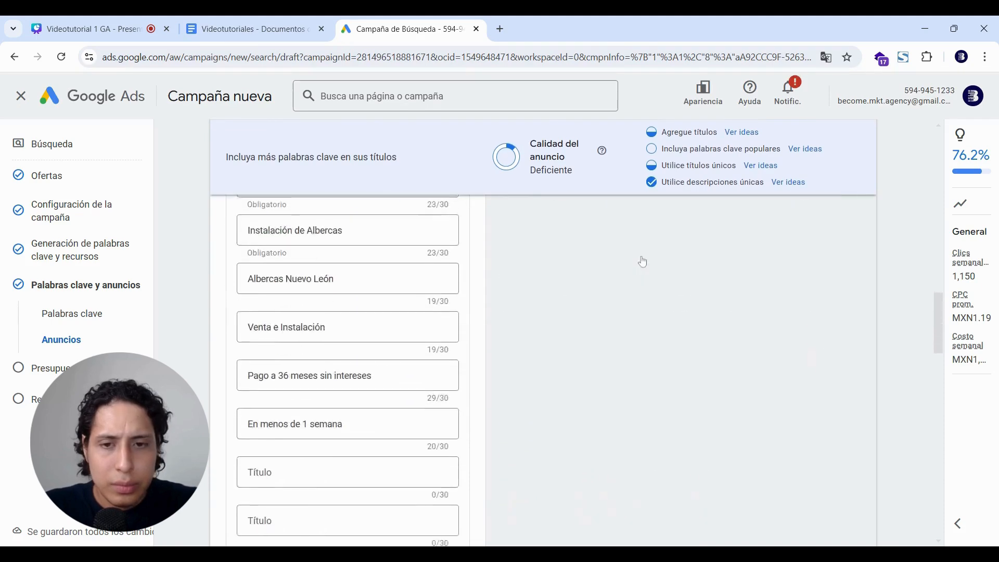
scroll(642, 261, down, 8)
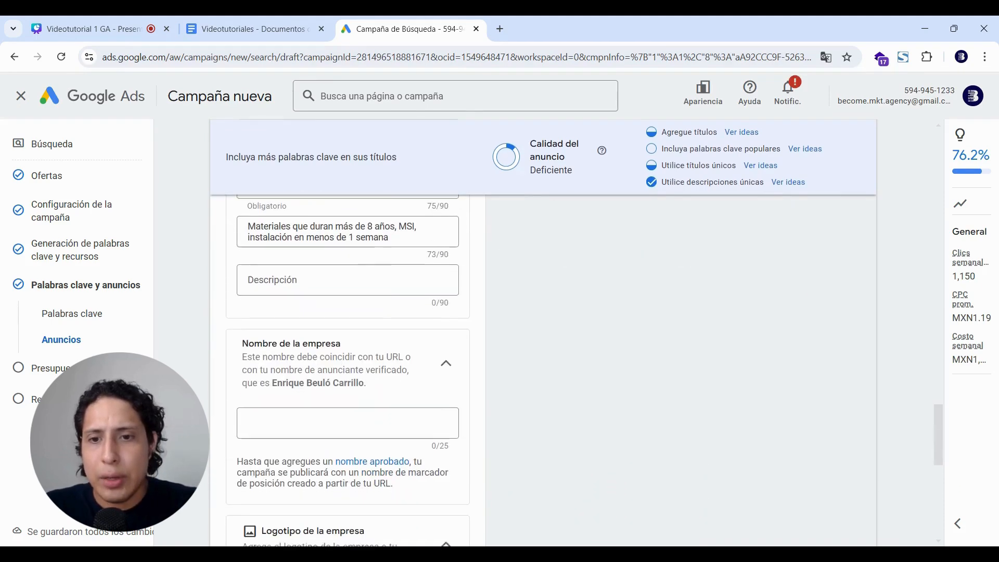
click(348, 339)
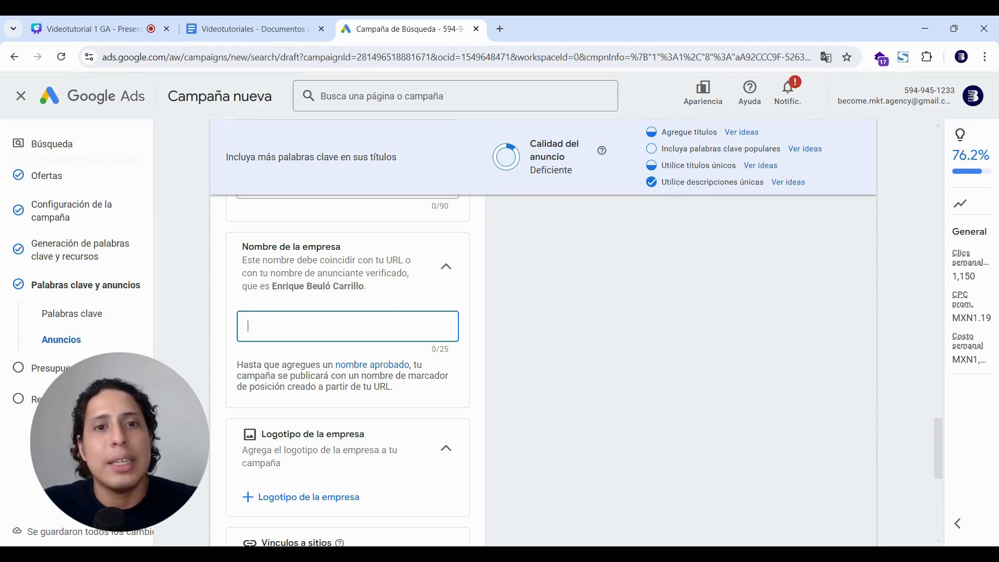
scroll(608, 365, up, 20)
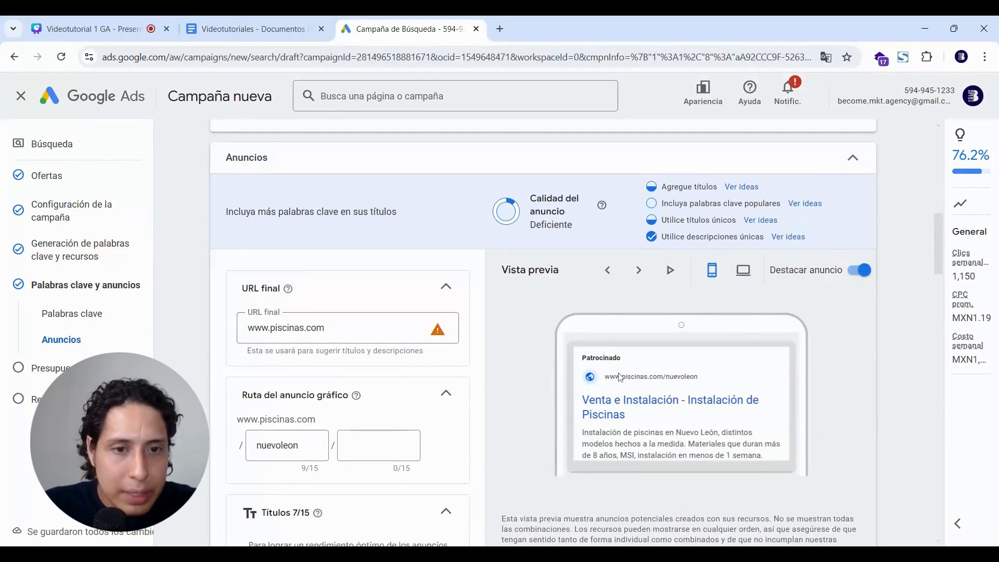
scroll(613, 377, down, 15)
scroll(614, 376, down, 10)
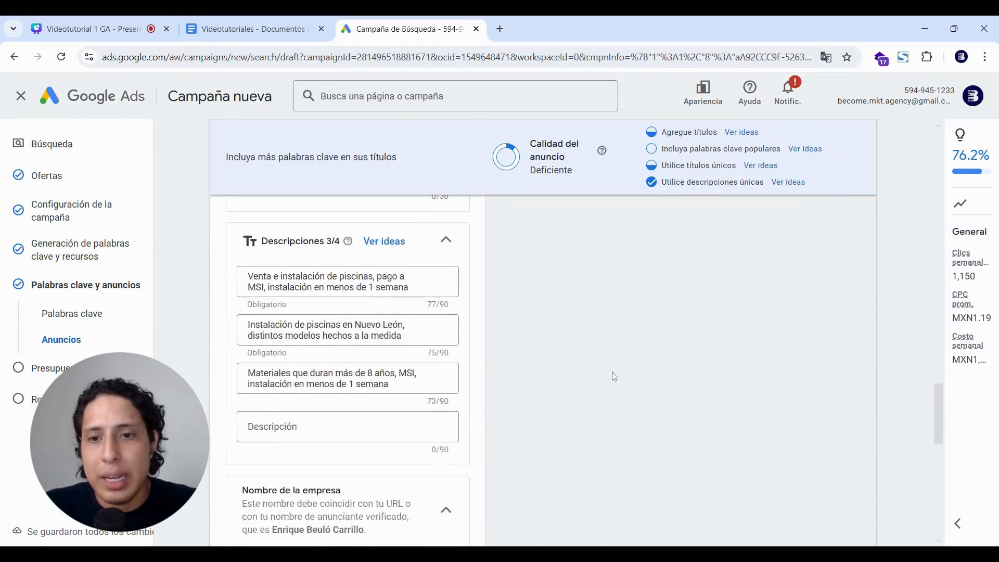
scroll(576, 333, up, 20)
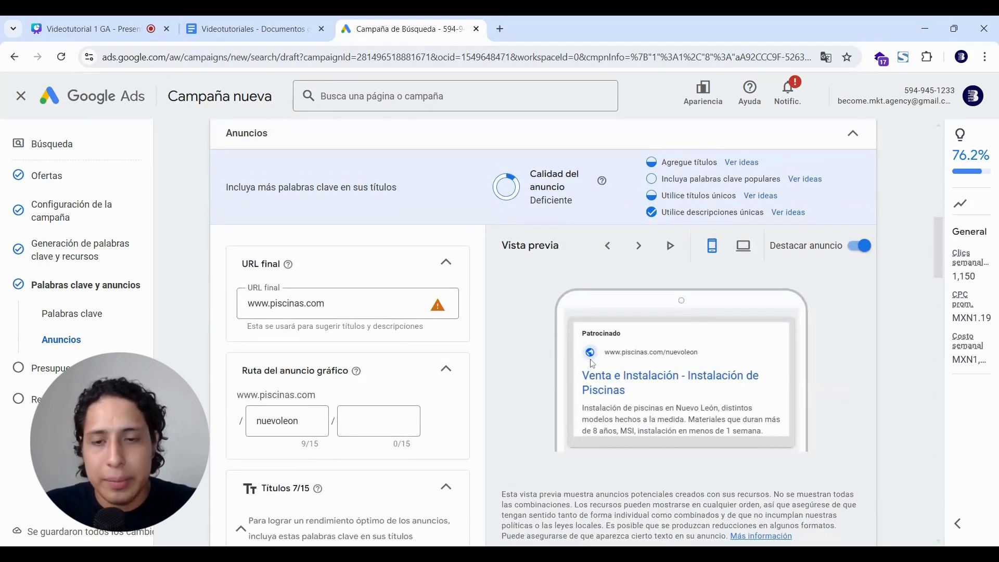
scroll(591, 363, down, 20)
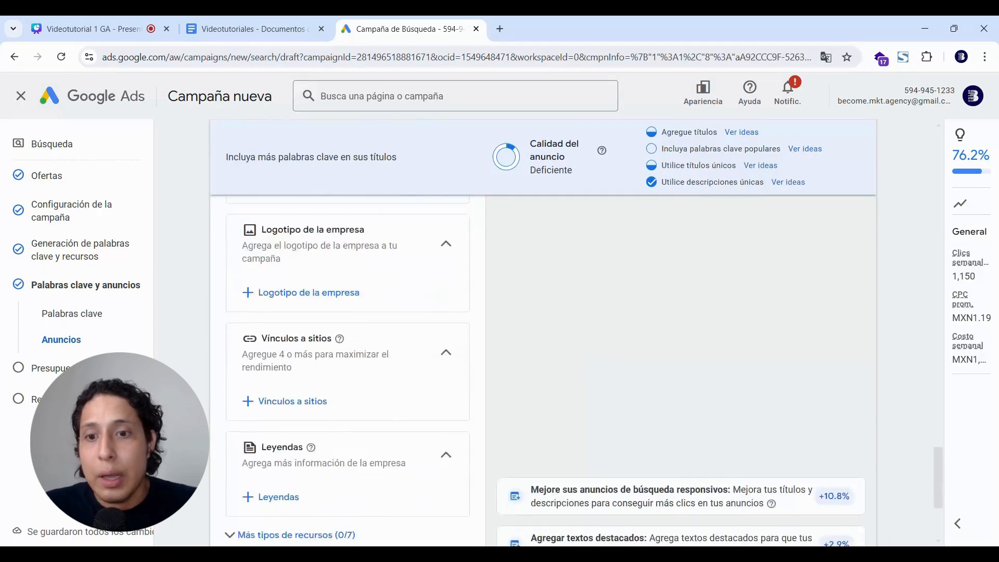
click(305, 413)
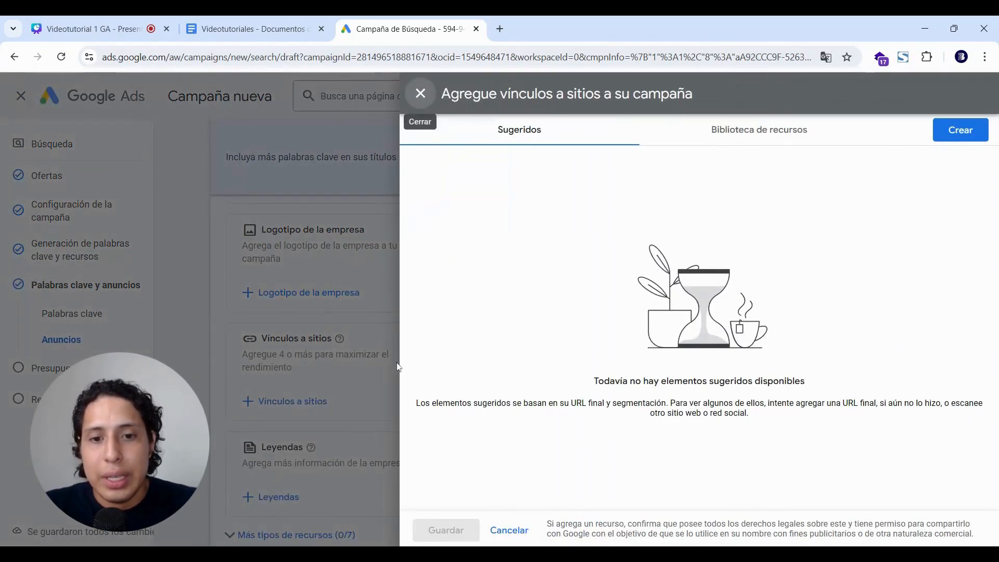
click(509, 530)
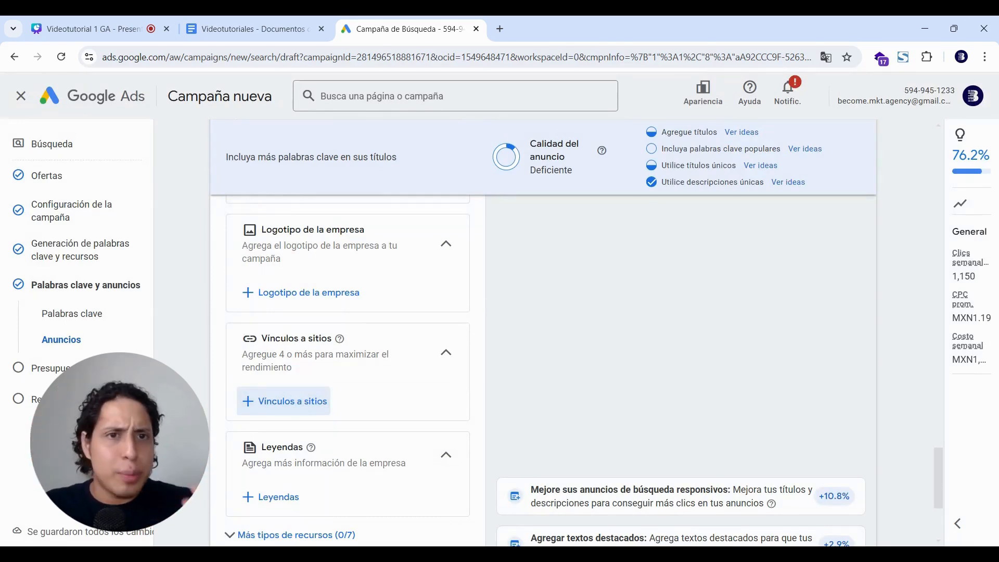
scroll(498, 326, up, 10)
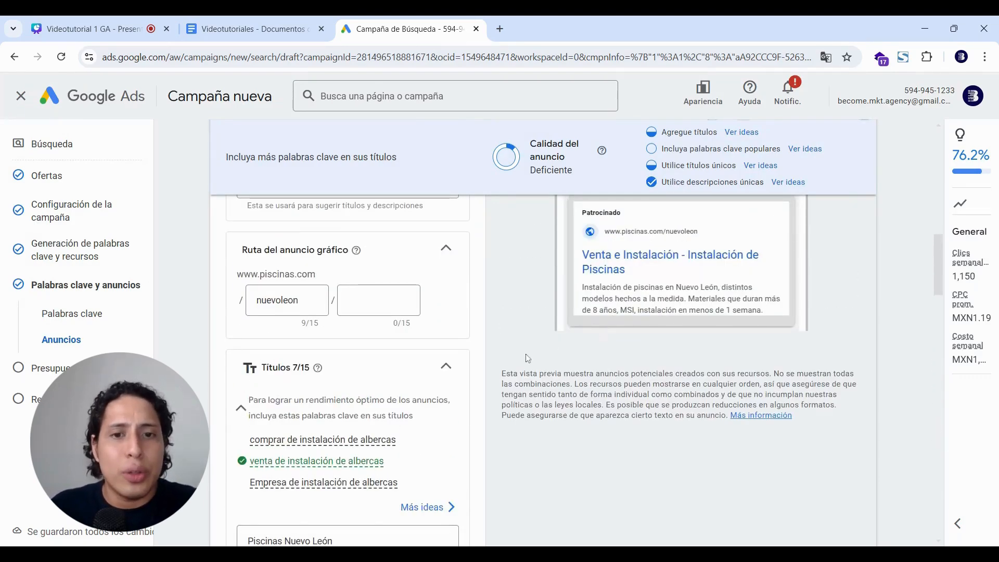
scroll(526, 356, down, 15)
scroll(526, 358, down, 12)
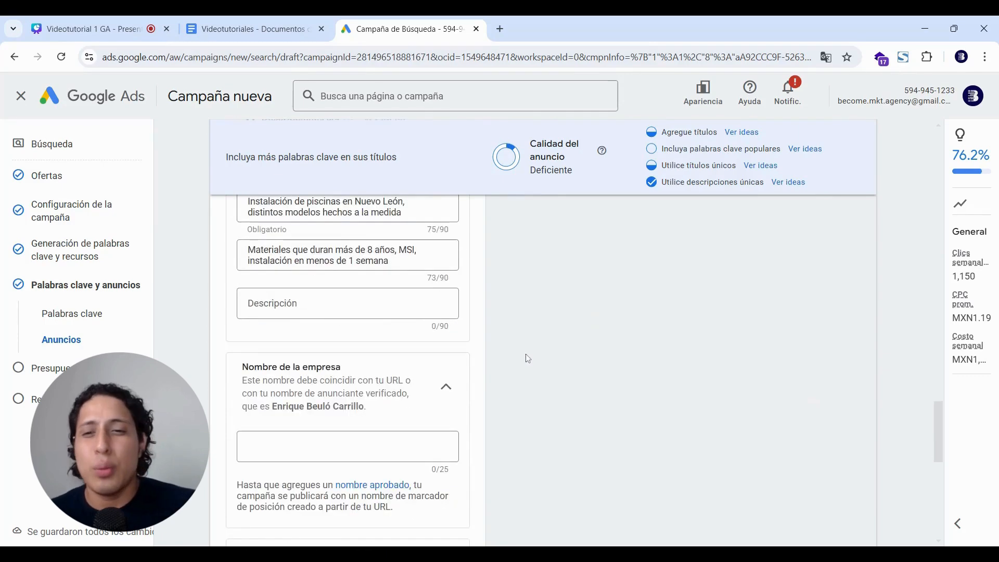
scroll(526, 358, down, 1)
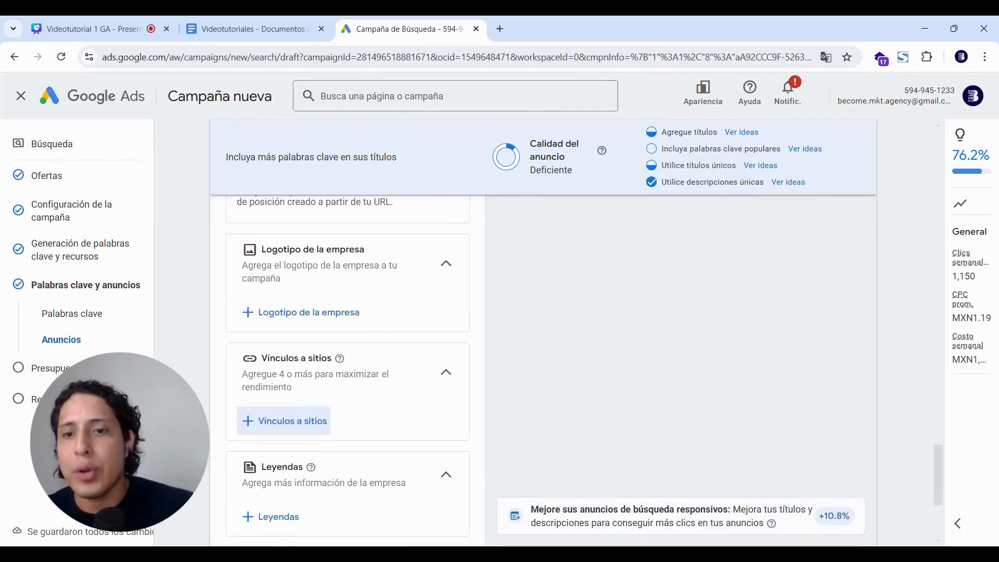
scroll(526, 357, down, 1)
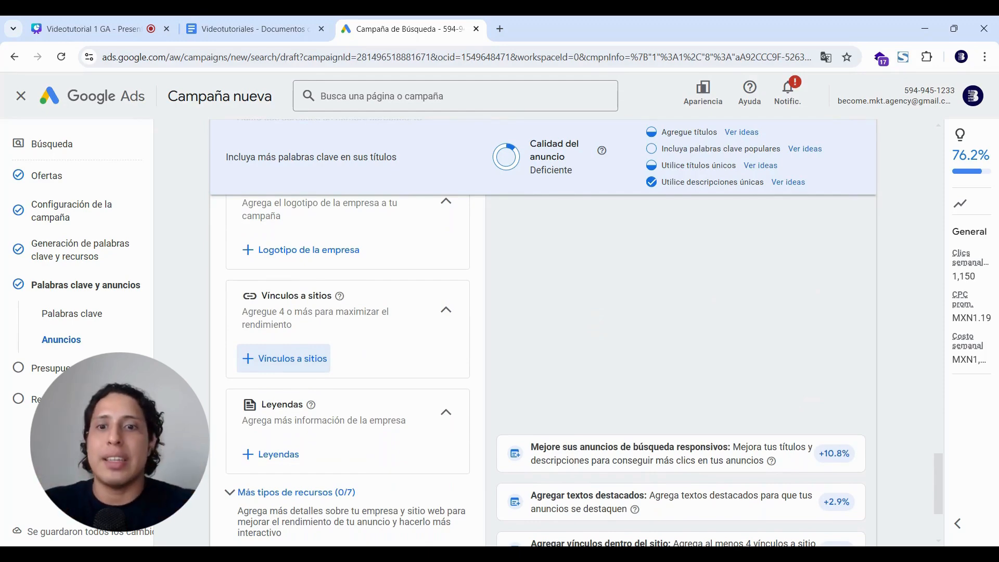
Search Google for 'vinculos a sitios google ads' and browse the image results.
click(501, 28)
text(vinc)
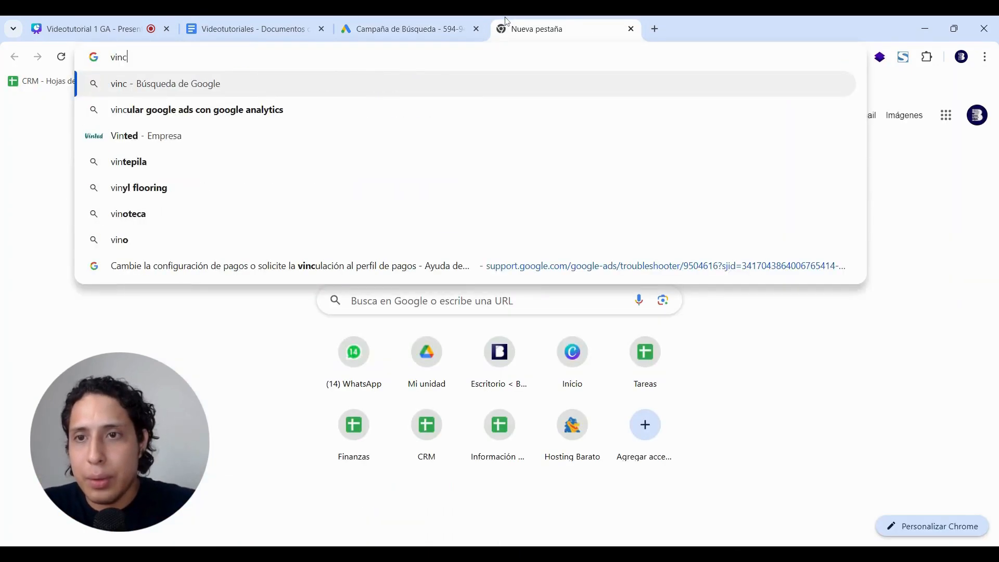
text(ulos a si)
key(Return)
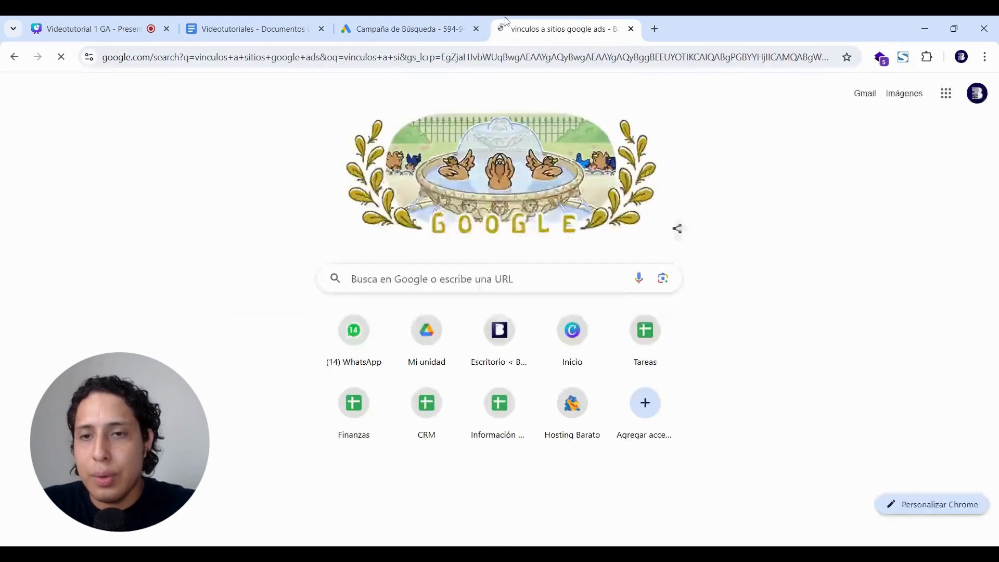
click(190, 145)
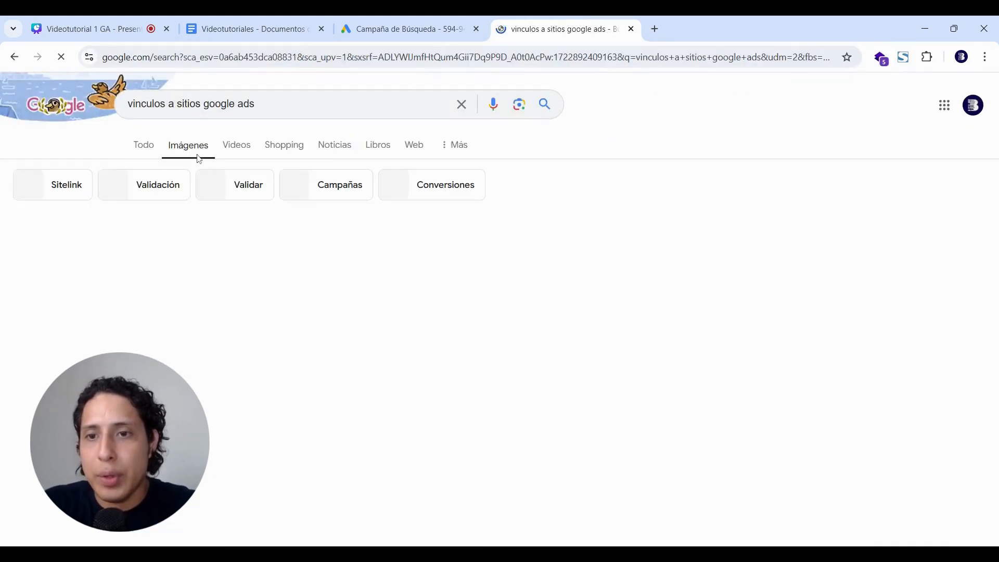
scroll(303, 285, down, 2)
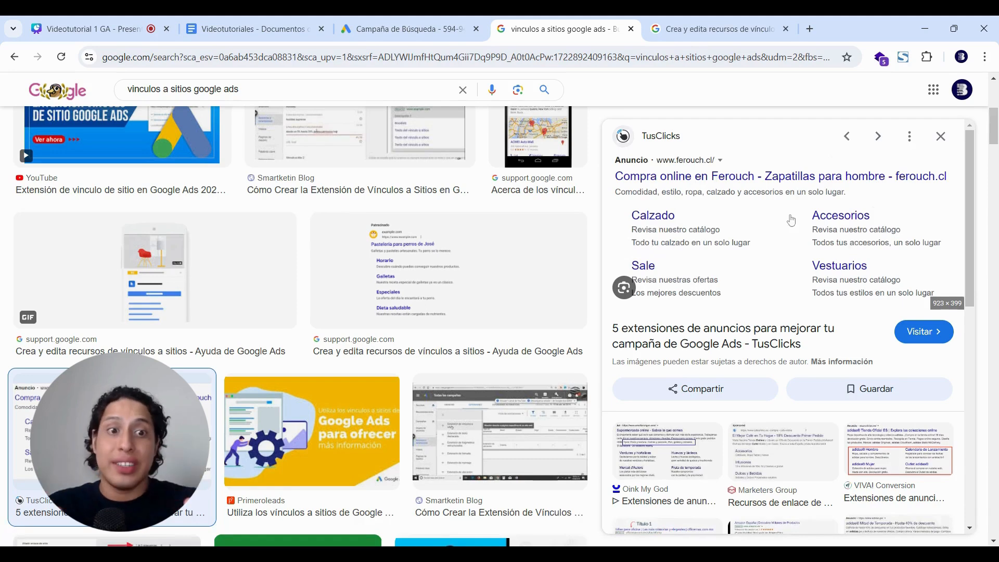
click(411, 29)
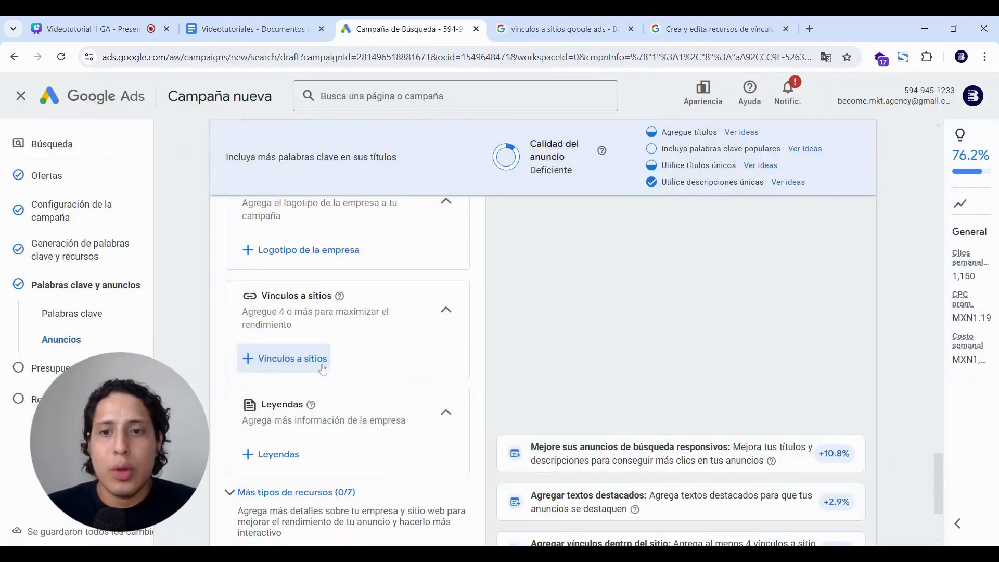
click(317, 364)
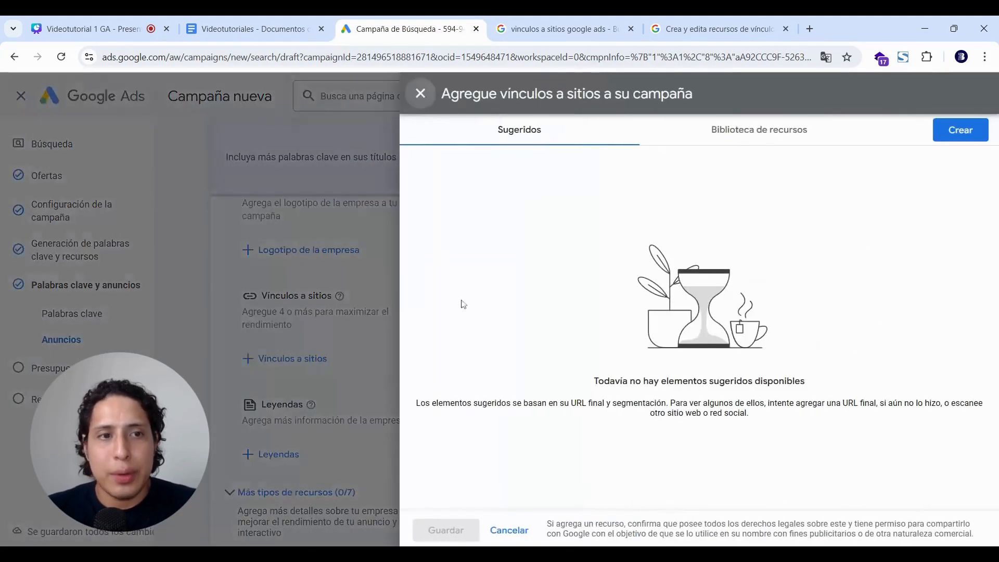
click(952, 137)
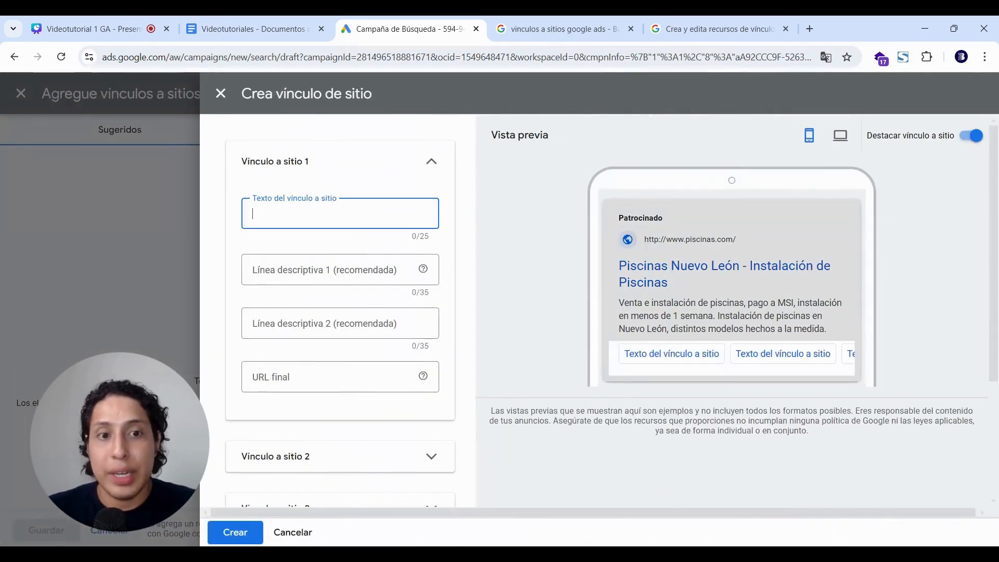
text(Cont)
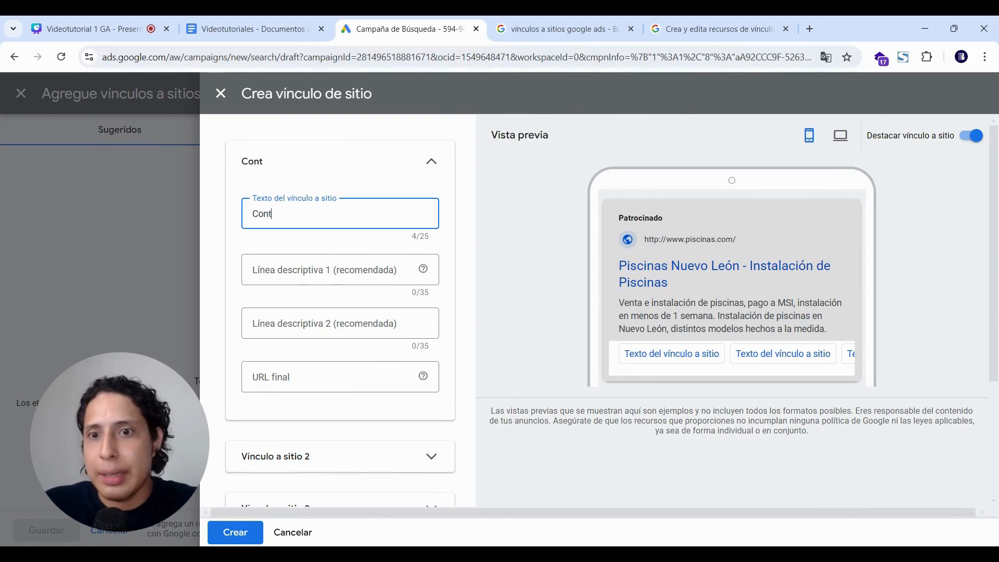
text(act)
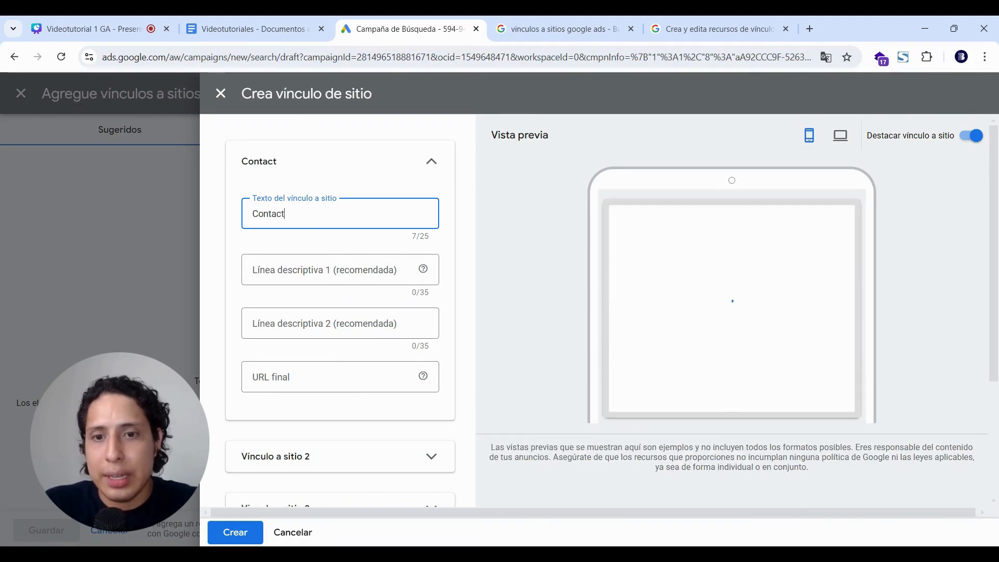
text(o)
click(333, 376)
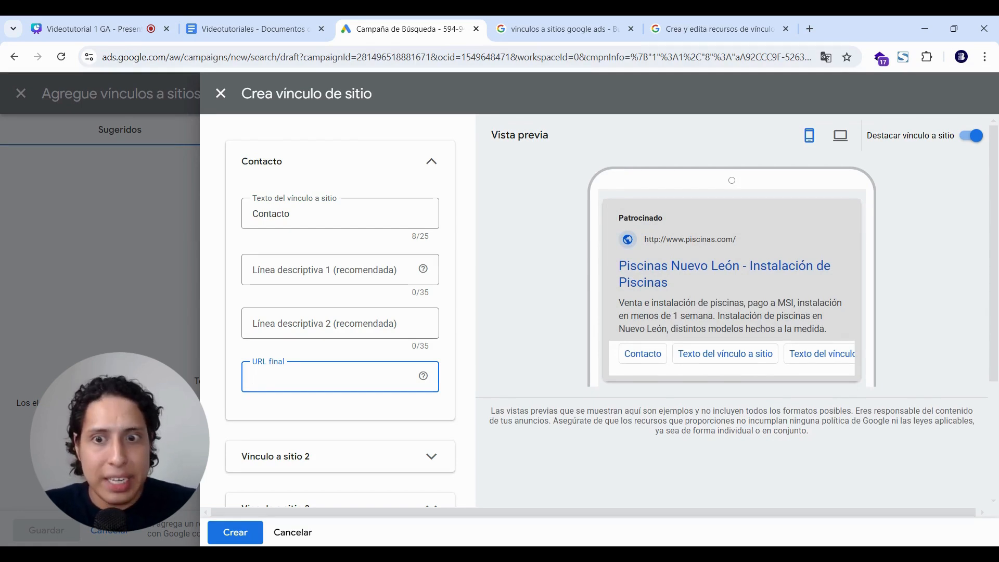
text(www.)
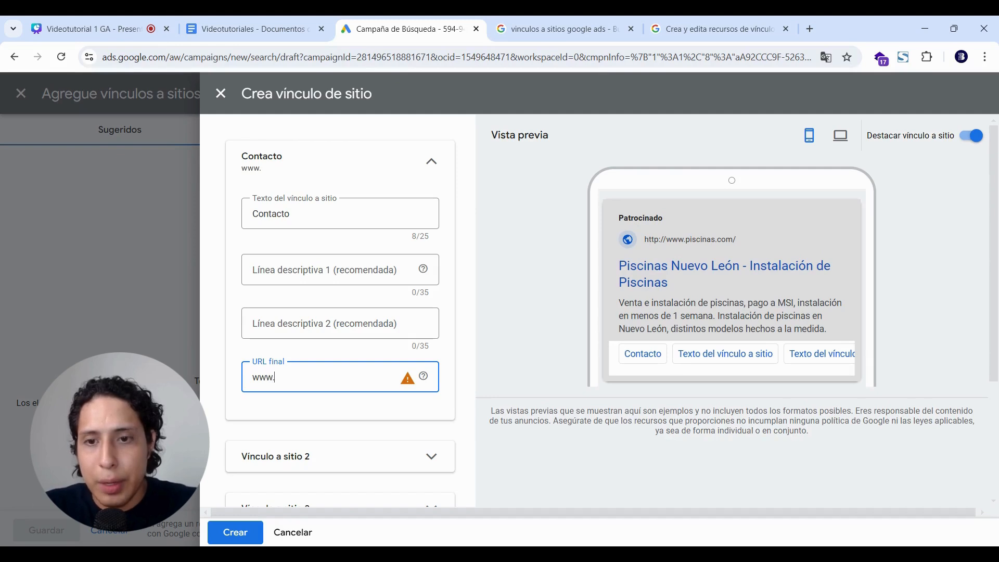
text(piscinas)
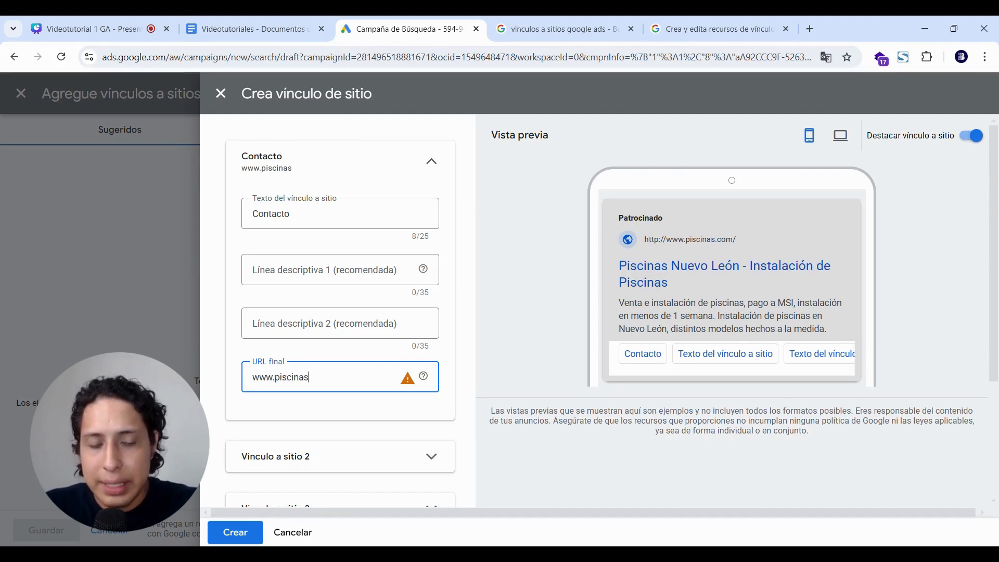
text(.com/)
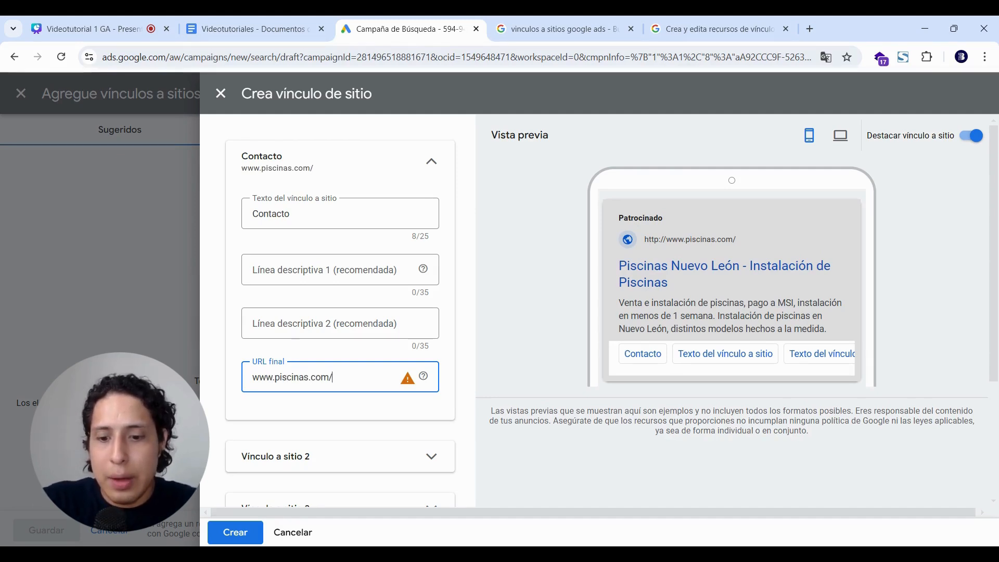
text(contacto)
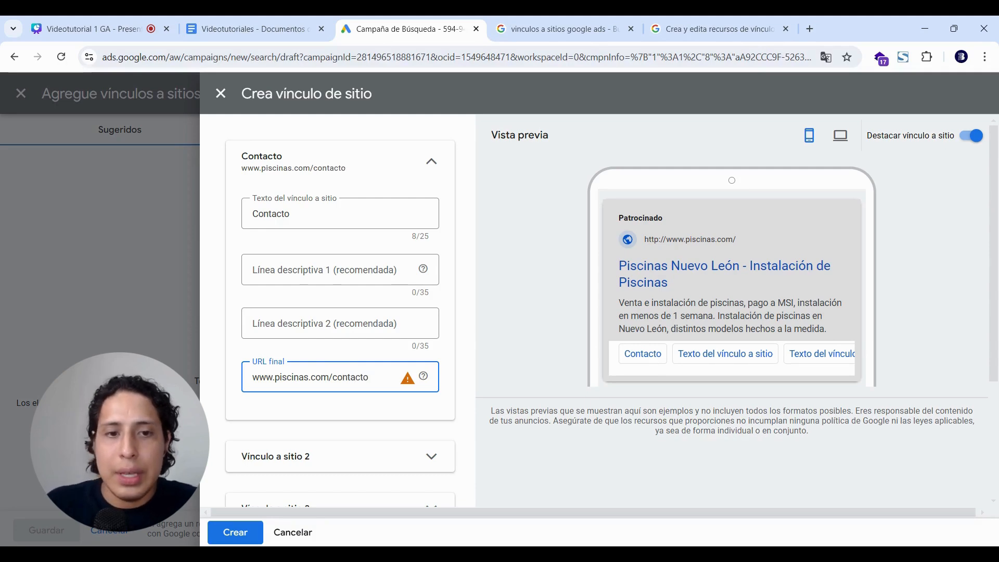
scroll(295, 426, down, 3)
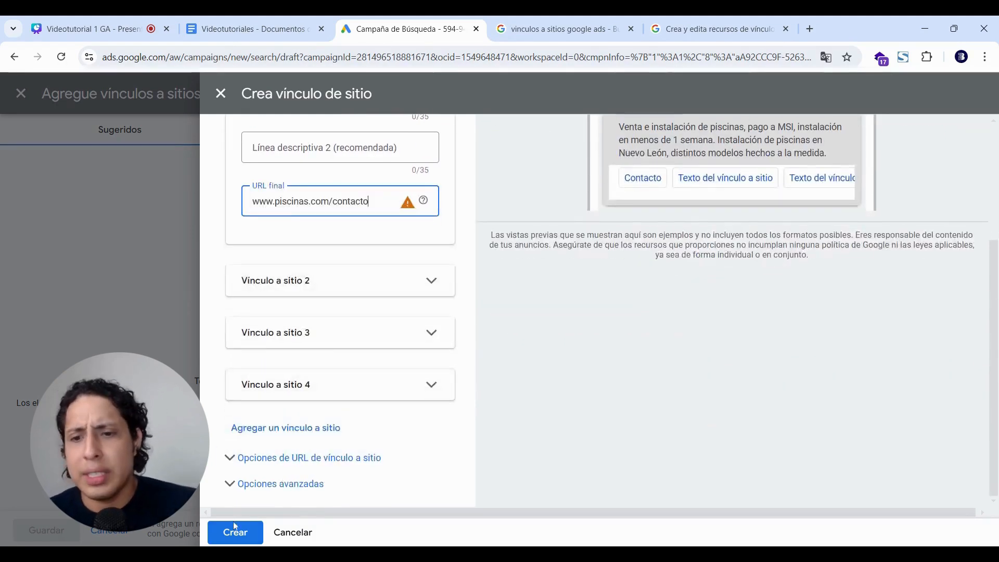
click(234, 530)
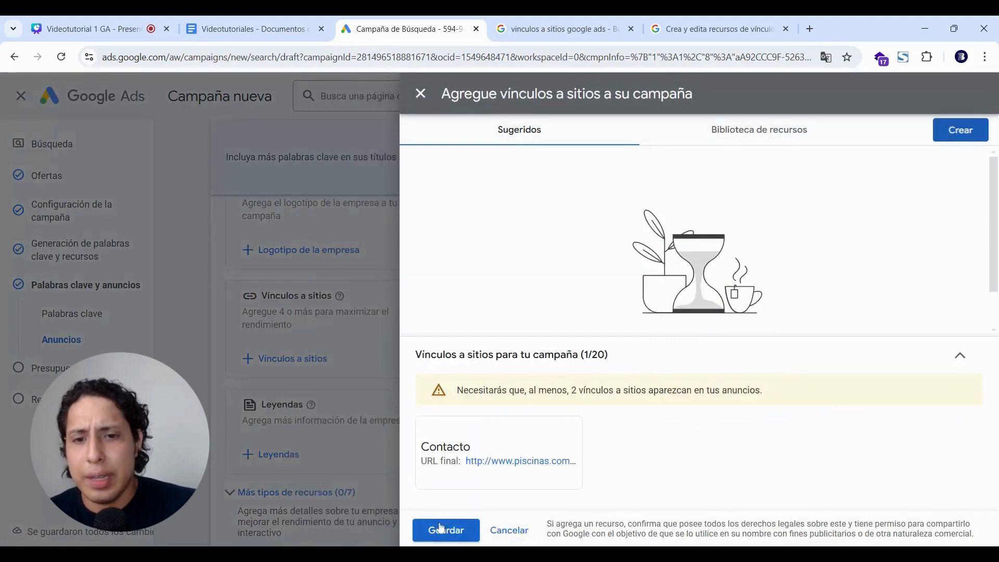
click(441, 528)
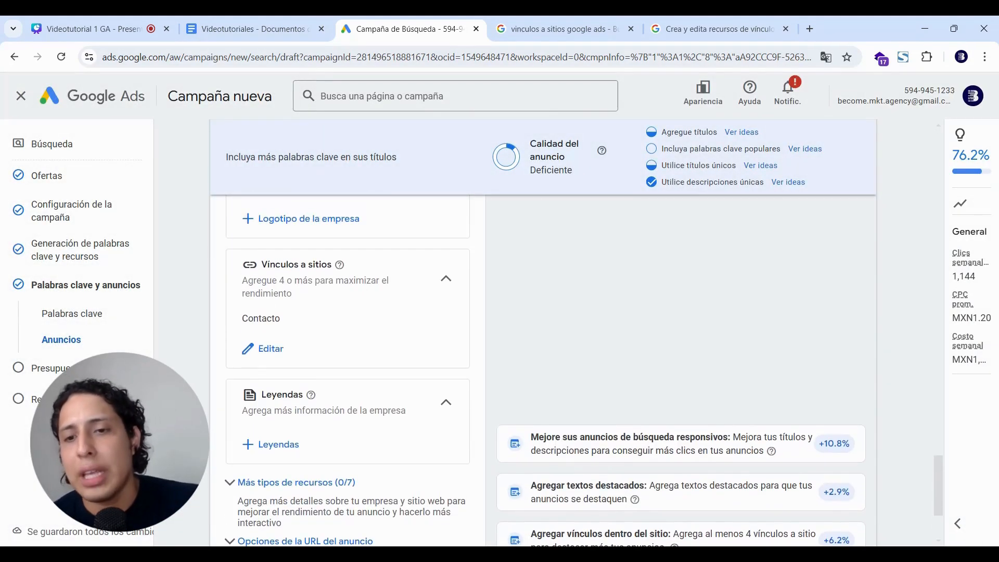
Glance at the sitelink image examples, then expand Más tipos de recursos in the campaign.
click(567, 20)
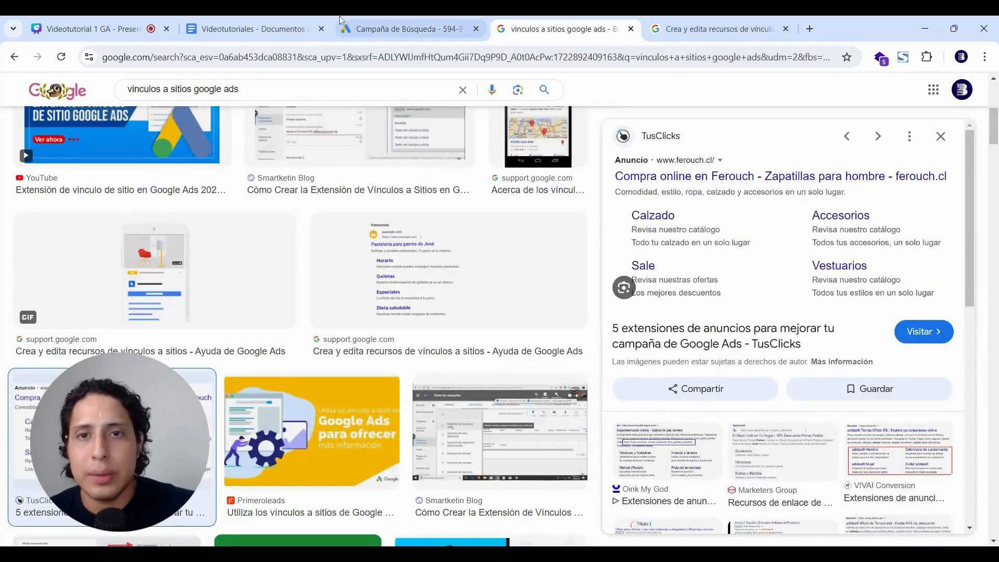
click(378, 20)
scroll(286, 348, down, 3)
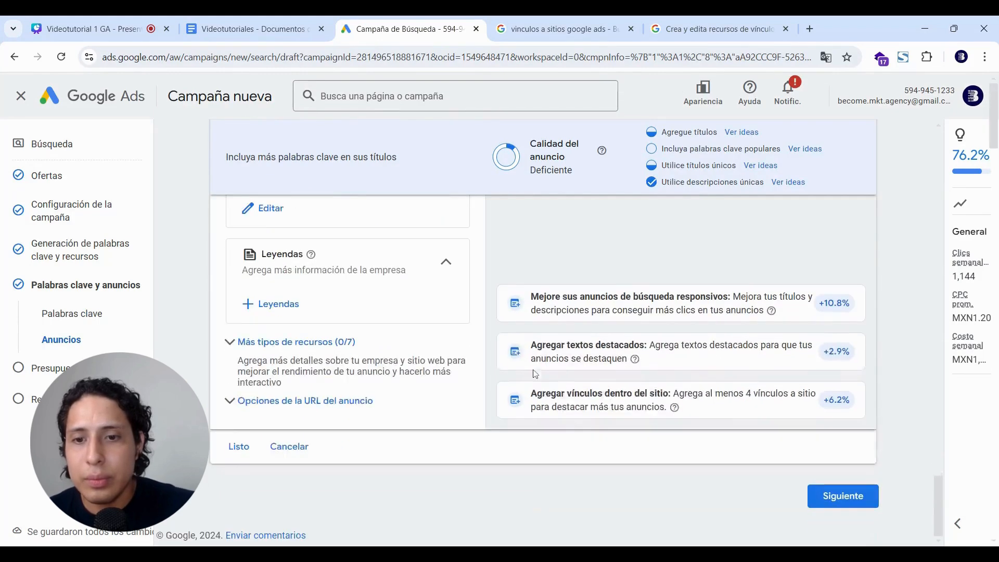
click(285, 344)
scroll(285, 347, down, 3)
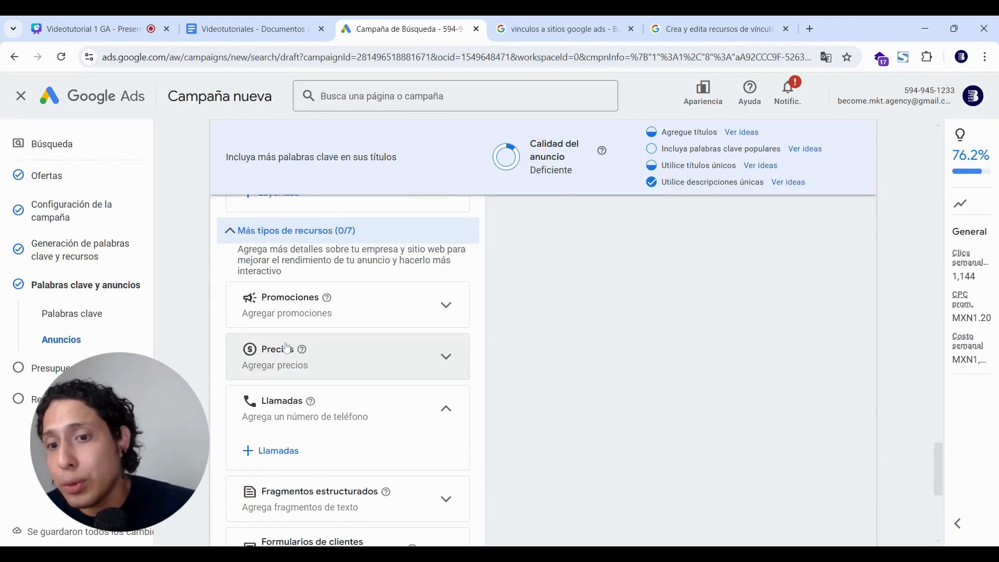
Add a call asset with the business's México phone number, save it and apply it.
click(266, 399)
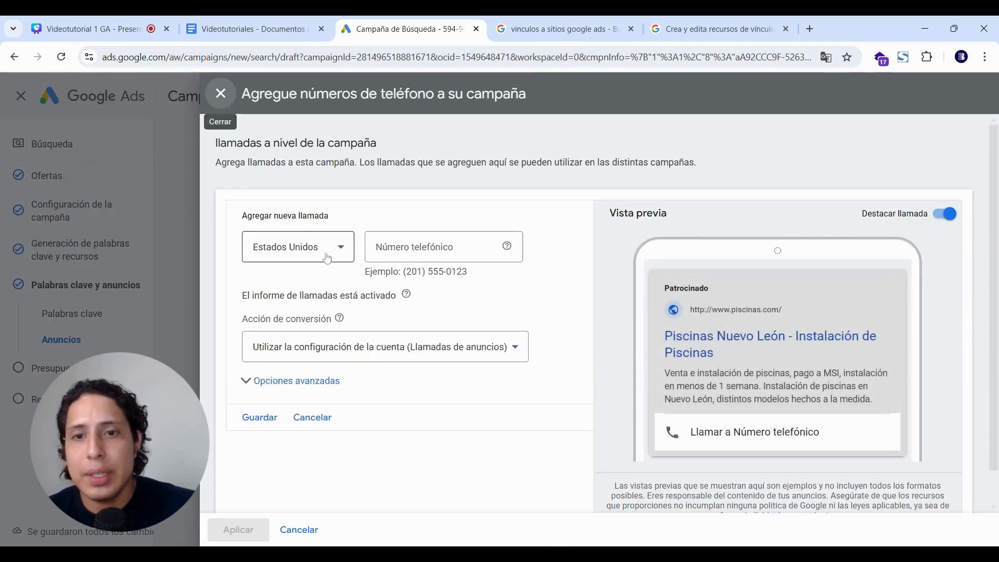
click(328, 258)
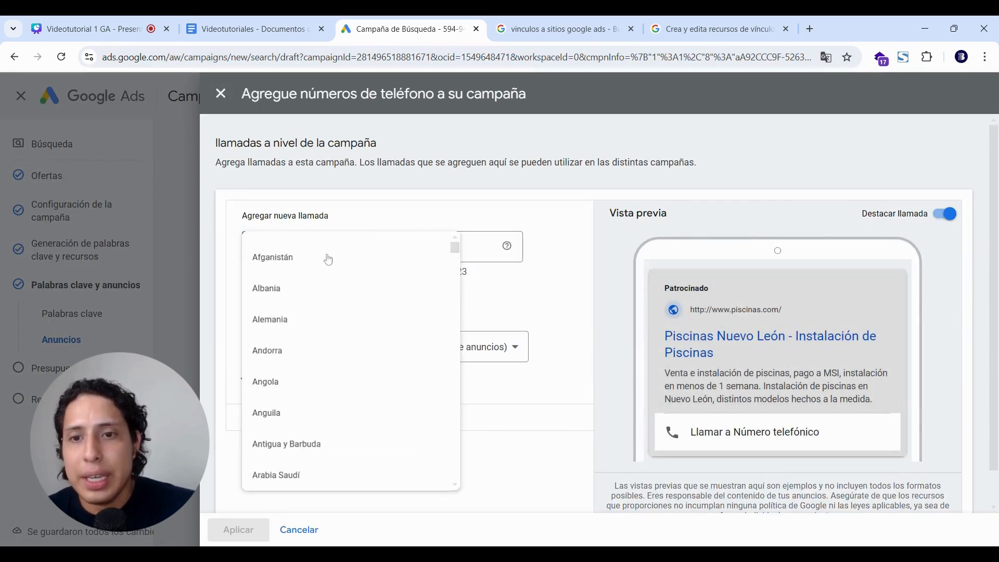
scroll(322, 384, down, 10)
scroll(322, 390, down, 15)
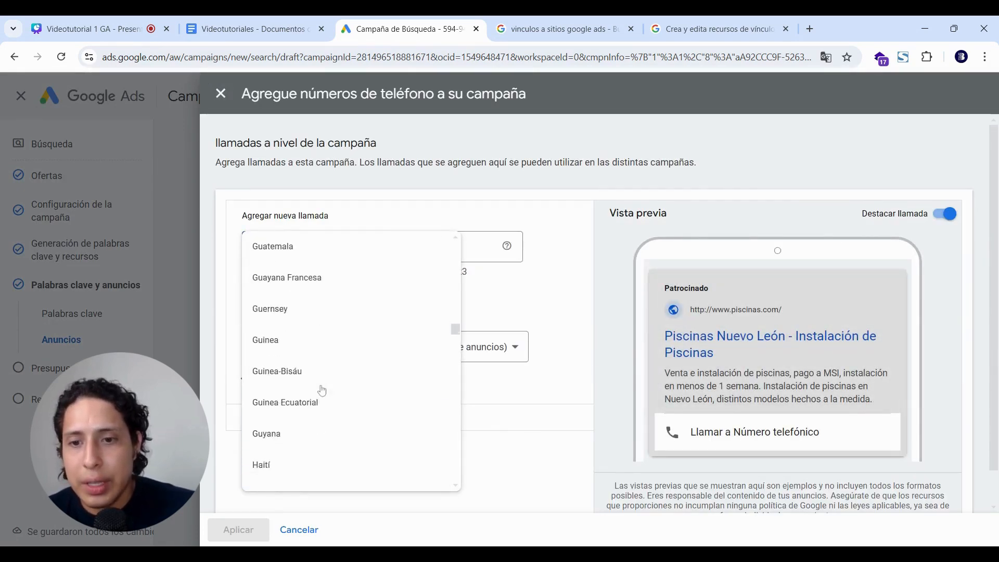
scroll(322, 364, down, 11)
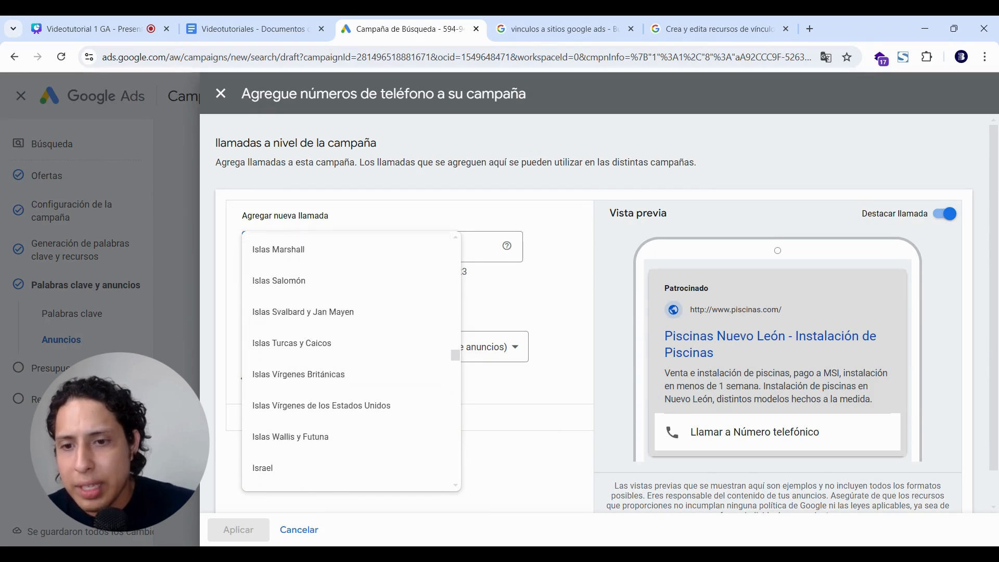
scroll(322, 364, down, 10)
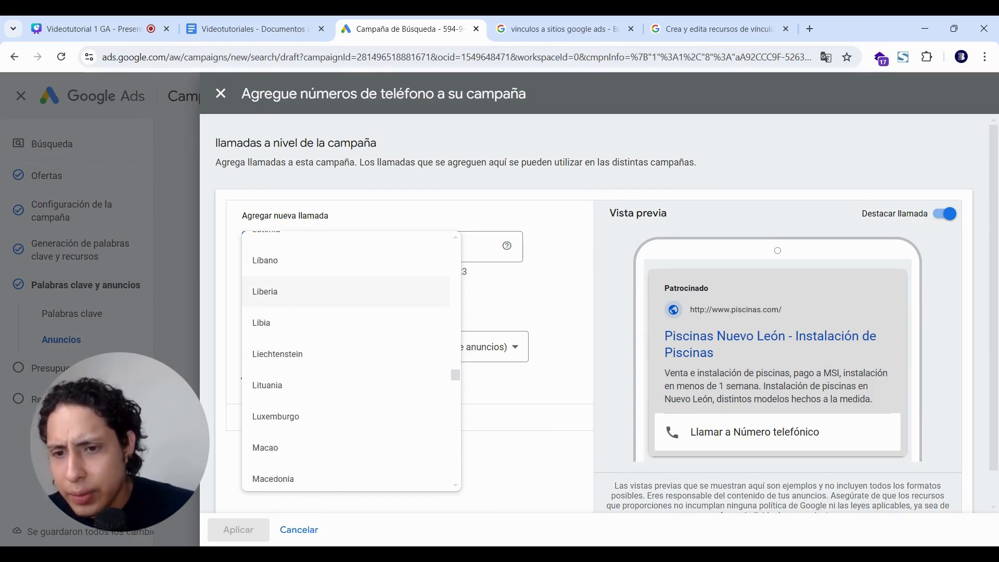
scroll(335, 353, down, 8)
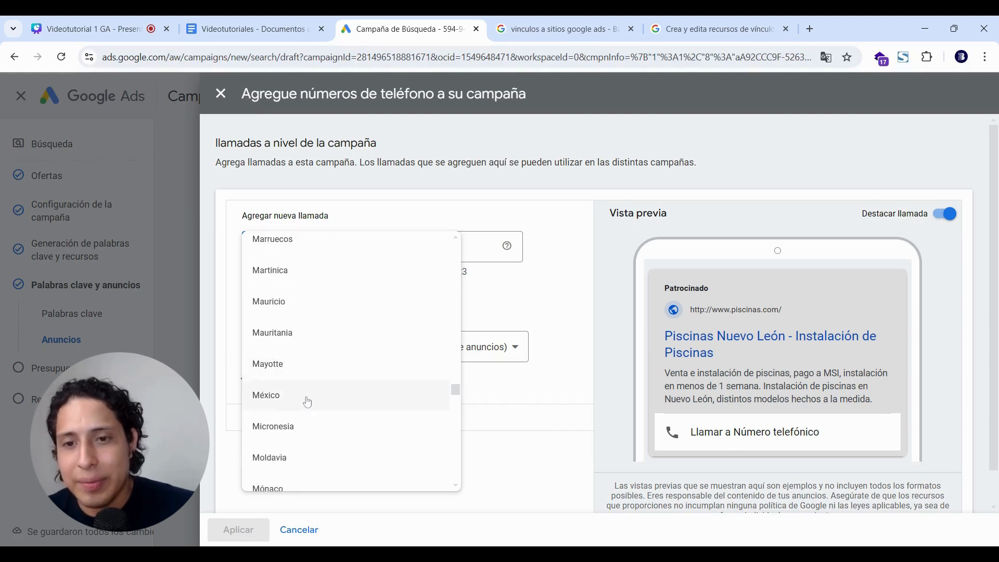
click(306, 398)
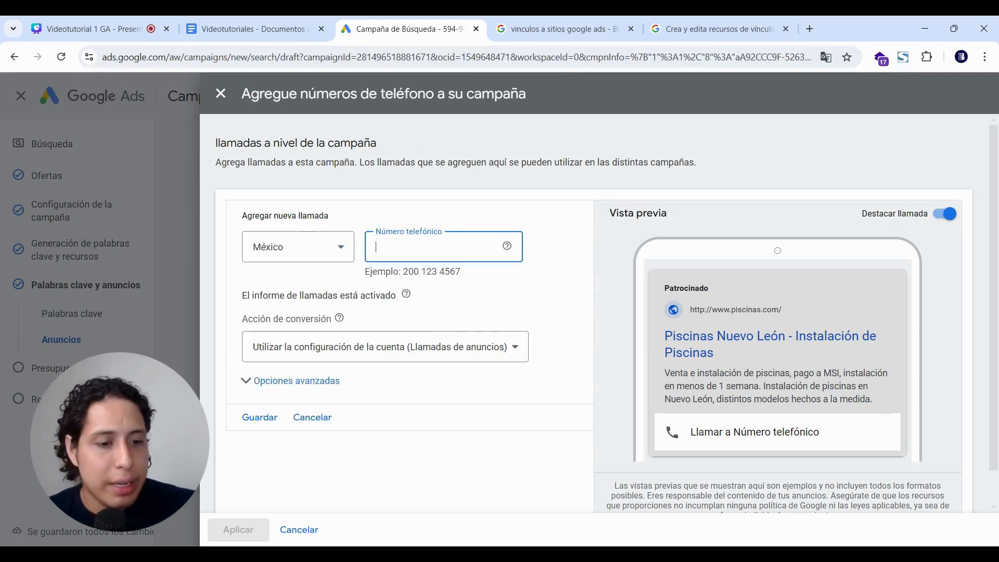
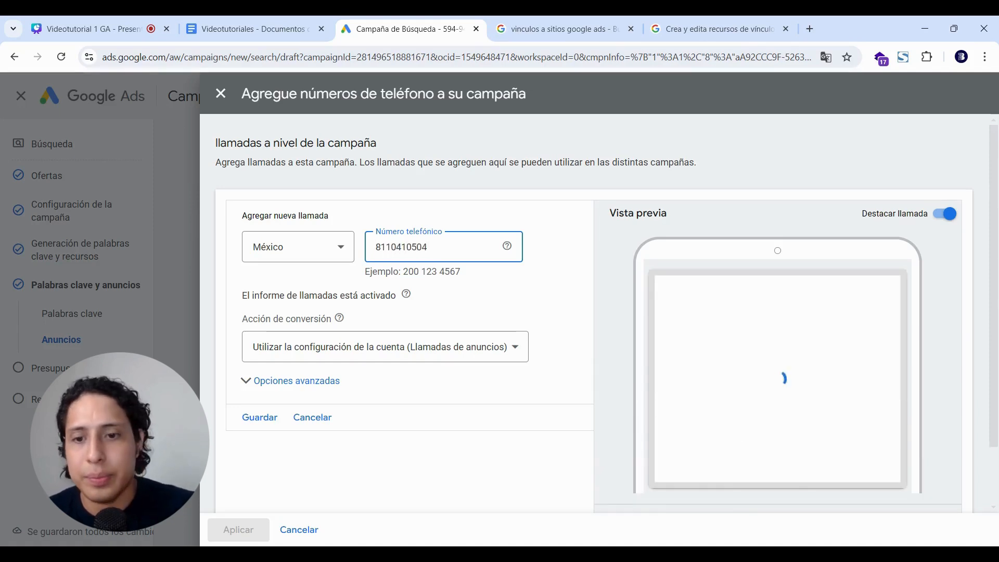
click(259, 420)
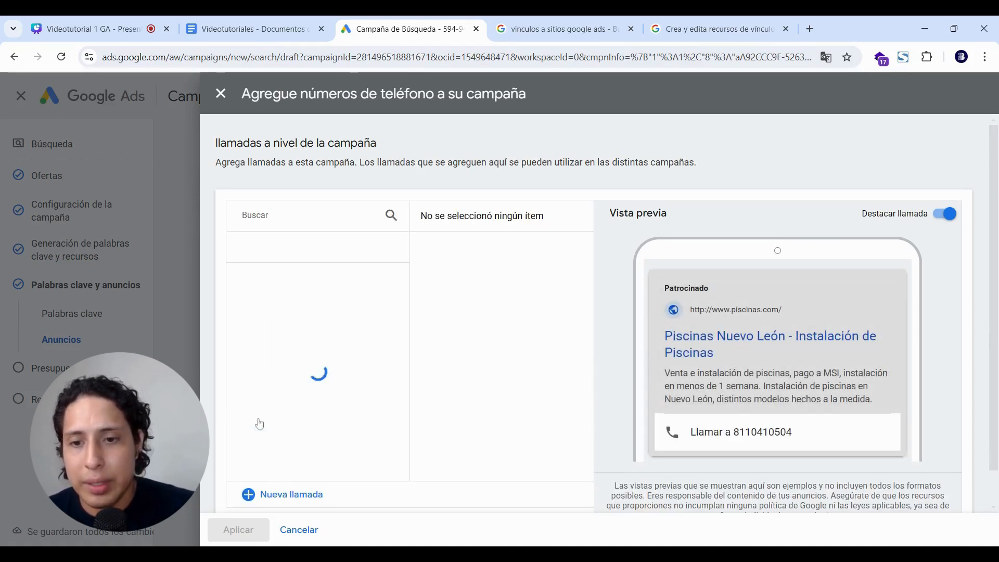
click(238, 530)
scroll(689, 310, up, 15)
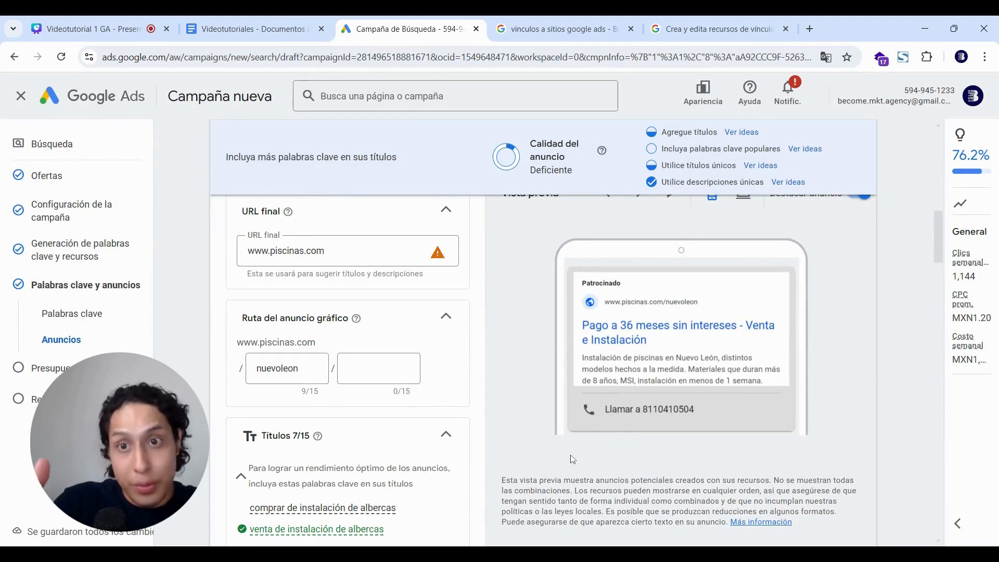
scroll(587, 420, down, 15)
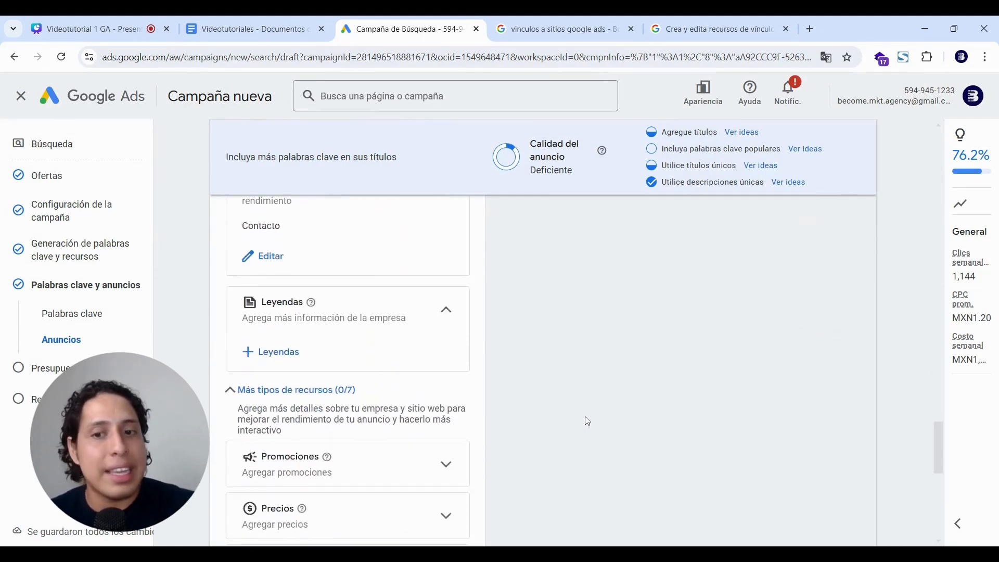
Review the ad's headlines, descriptions and assets, then confirm the ad with Listo.
scroll(587, 420, up, 3)
scroll(348, 364, down, 2)
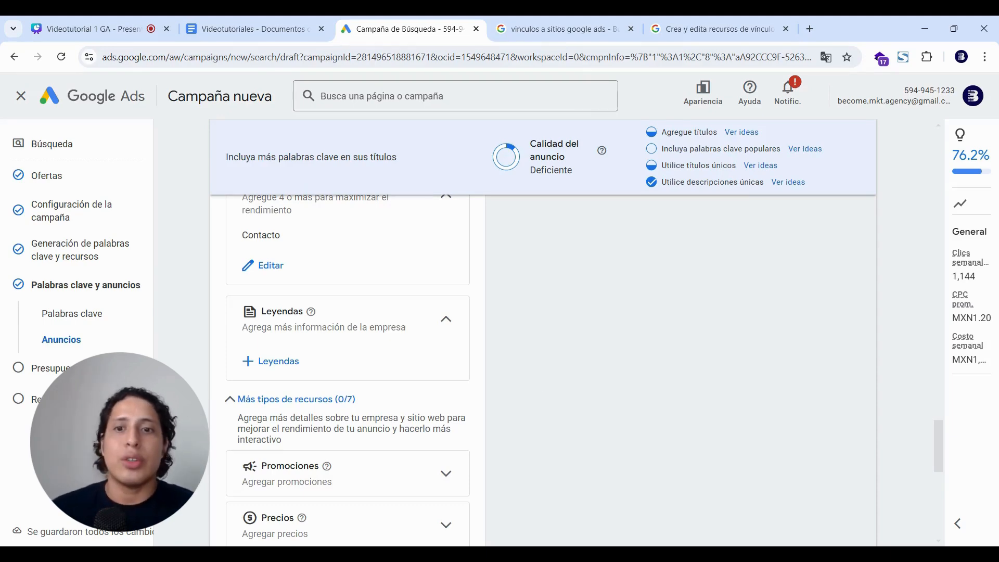
scroll(541, 333, down, 8)
scroll(541, 364, down, 2)
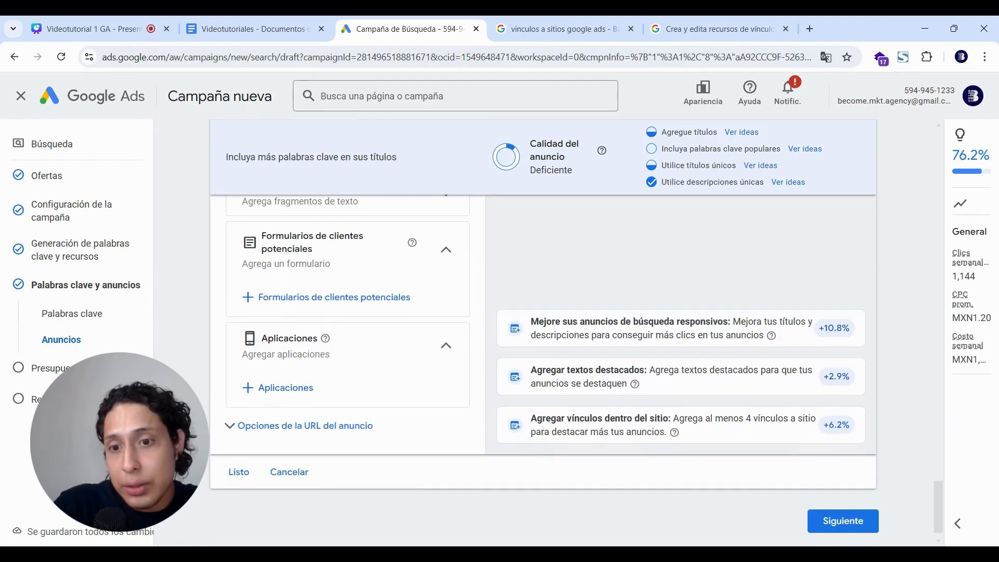
scroll(541, 364, up, 15)
scroll(540, 364, up, 2)
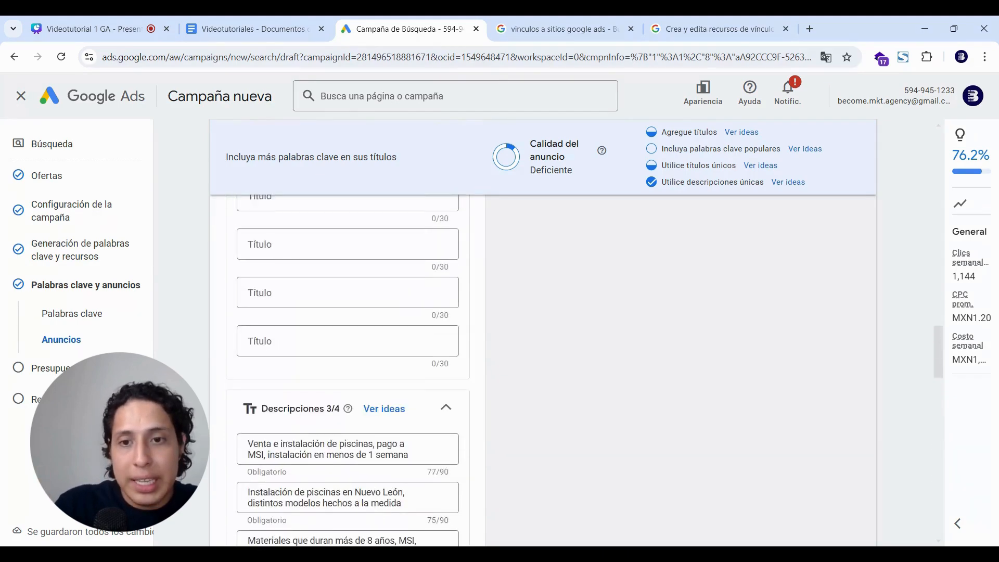
scroll(541, 364, down, 8)
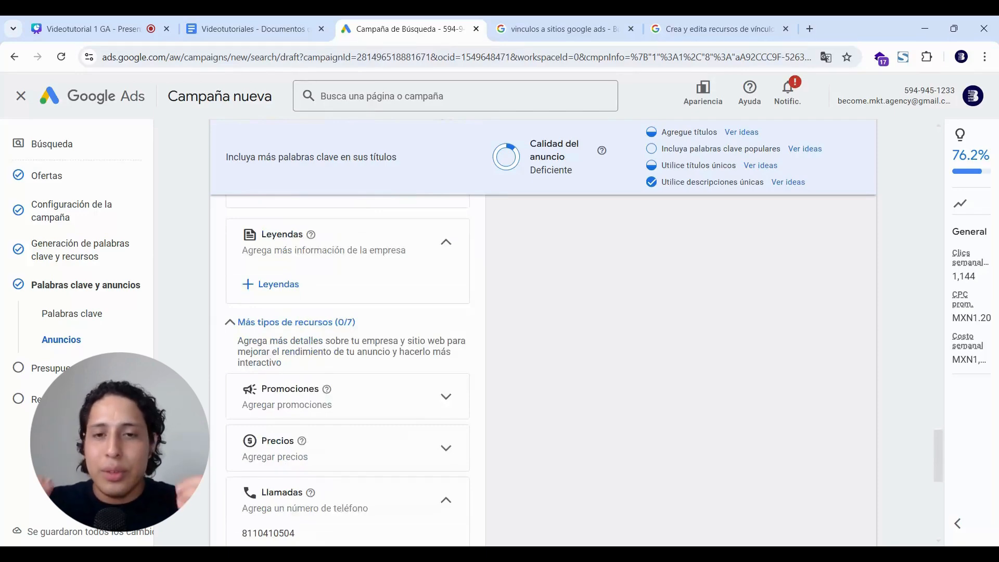
scroll(265, 460, down, 6)
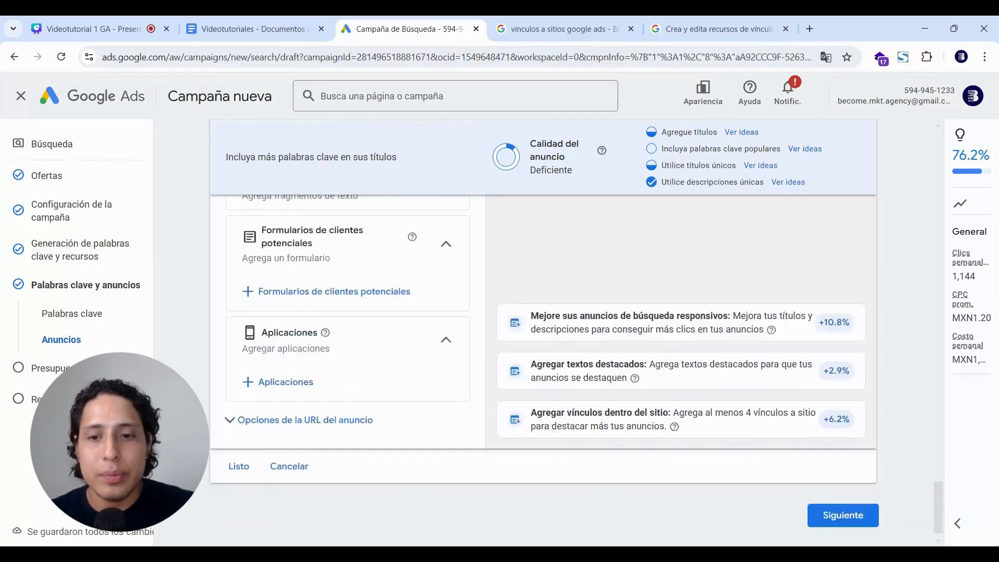
click(234, 455)
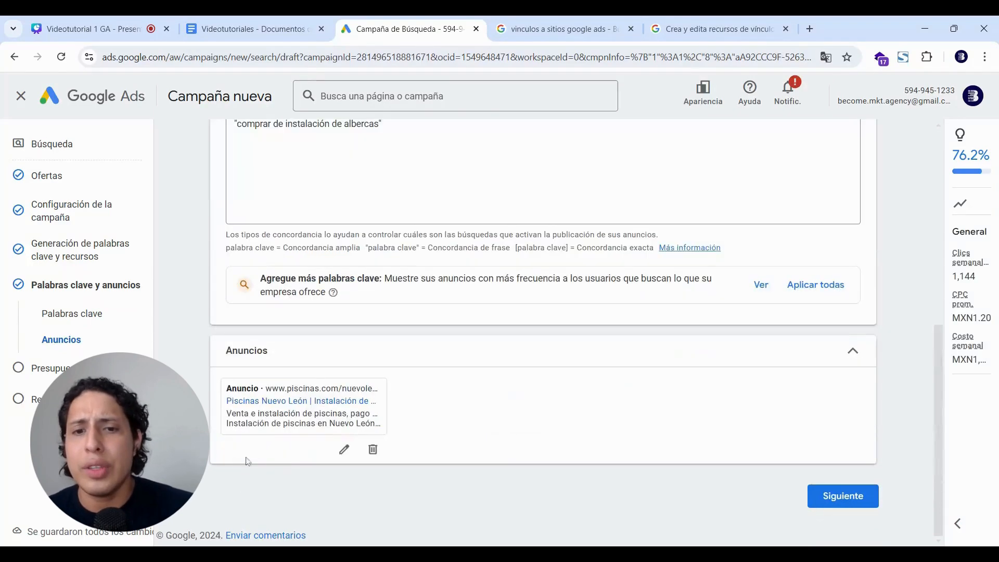
Advance to the Presupuesto step and switch to the Videotutoriales notes document.
click(844, 503)
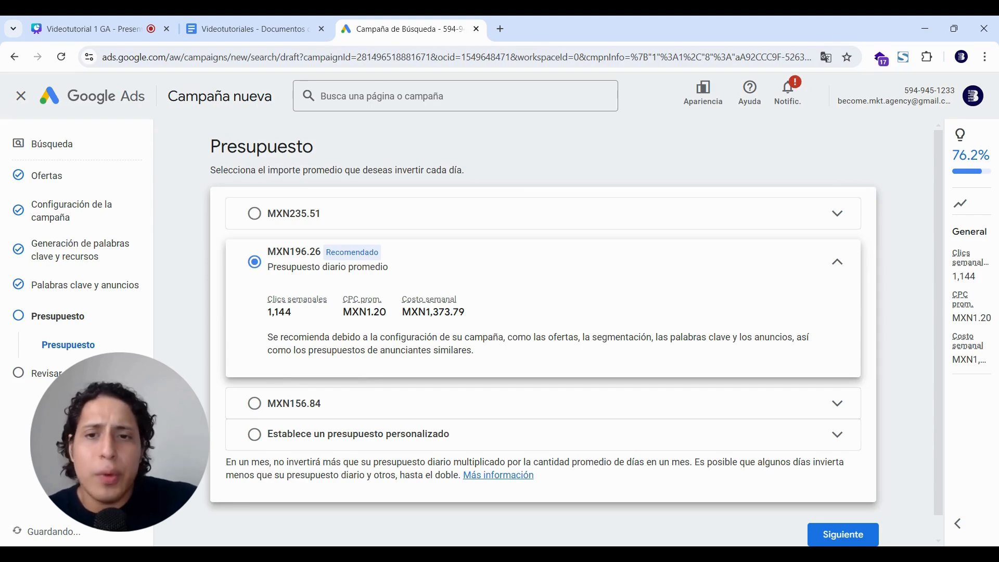
click(259, 22)
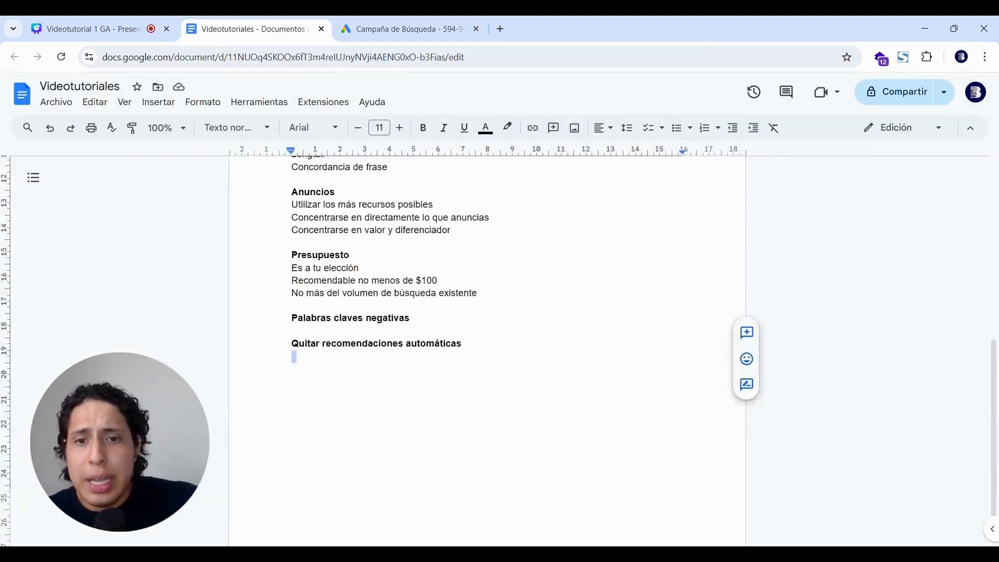
Read the budget notes advising at least $100, then return to the campaign's Presupuesto page.
key(Up)
key(Up)
key(Up)
key(Up)
key(Up)
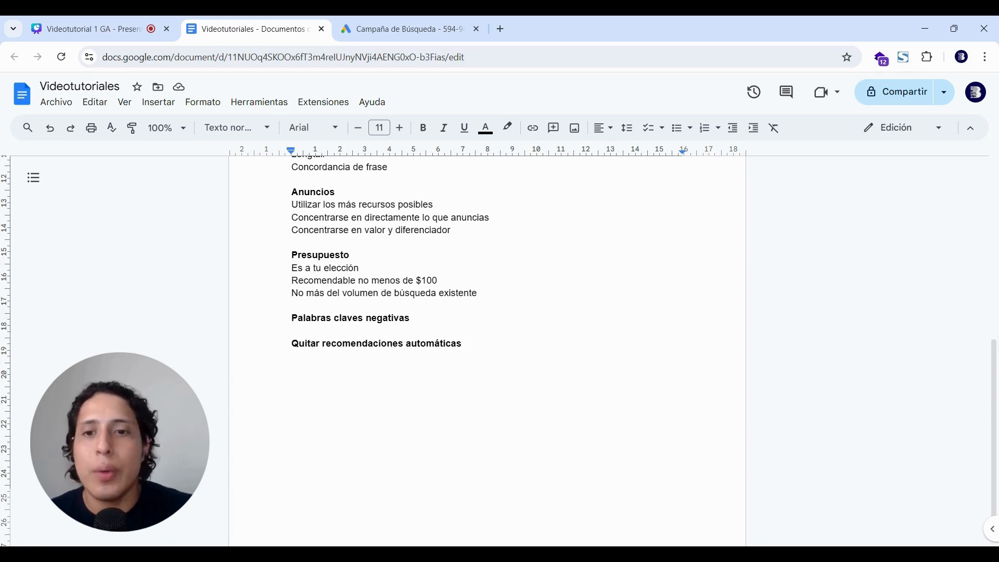
click(291, 293)
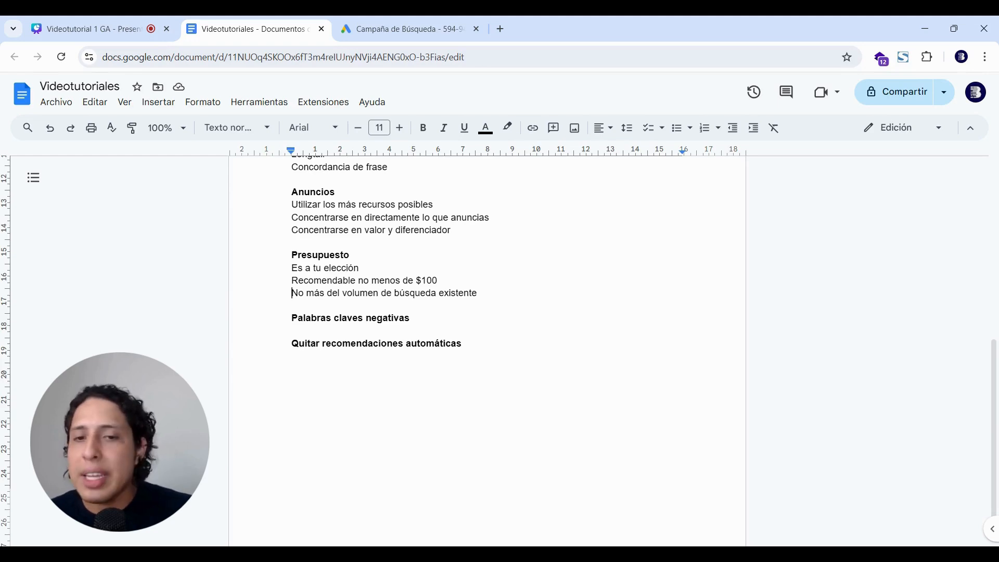
click(447, 26)
Replace the suggested 196.26 with a custom MXN 100.00 daily budget and proceed to review.
click(384, 435)
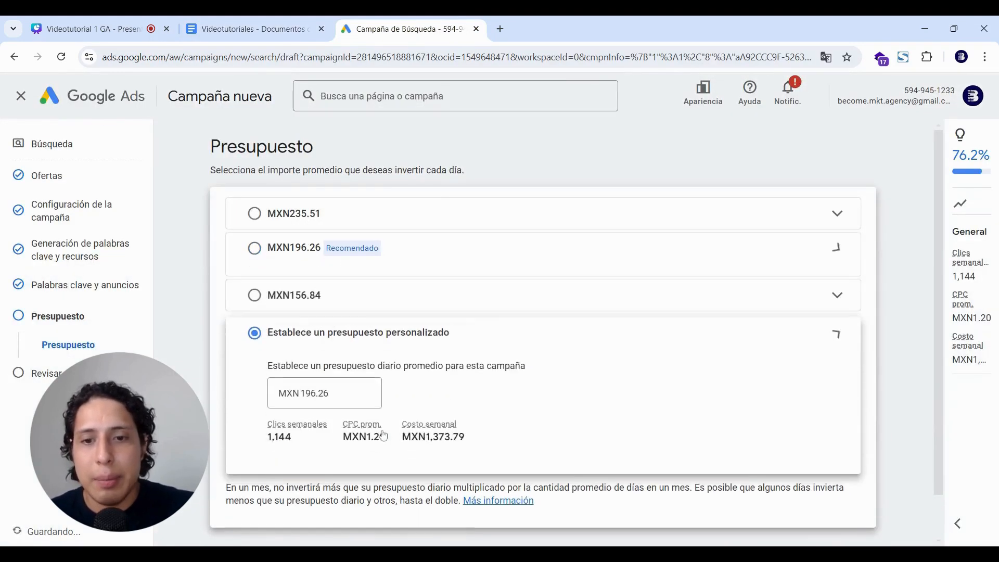
click(338, 377)
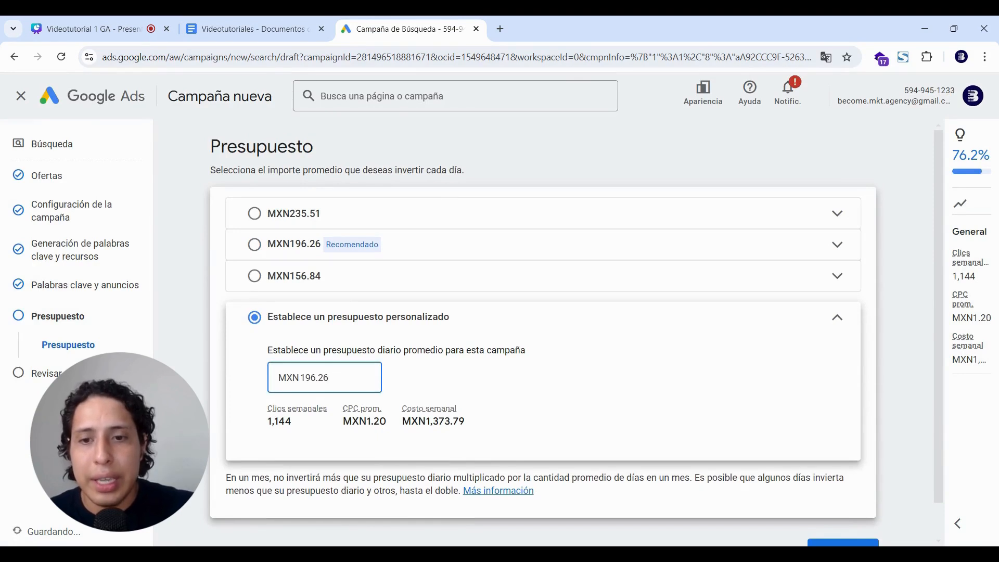
double_click(337, 376)
text(100)
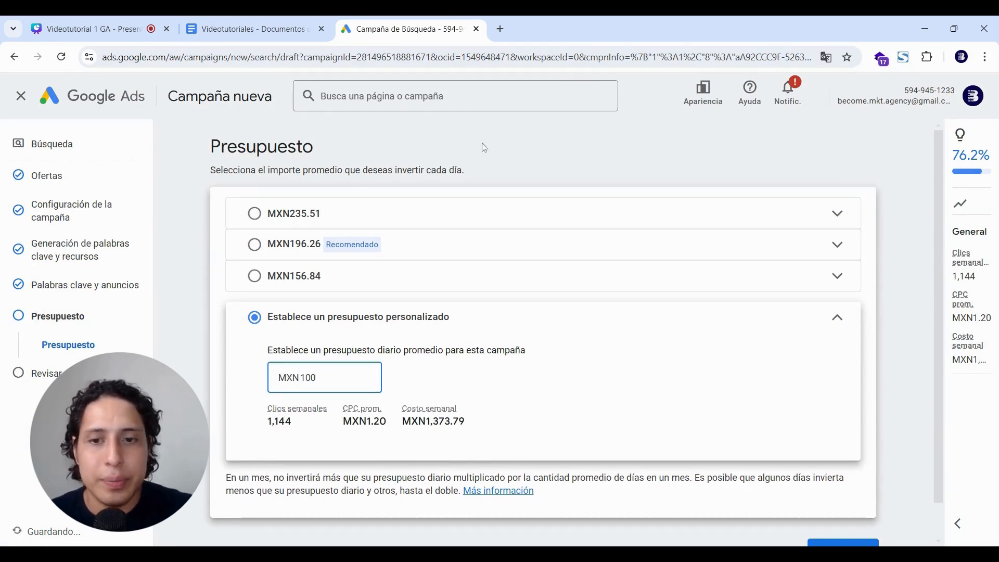
click(499, 156)
scroll(863, 363, down, 1)
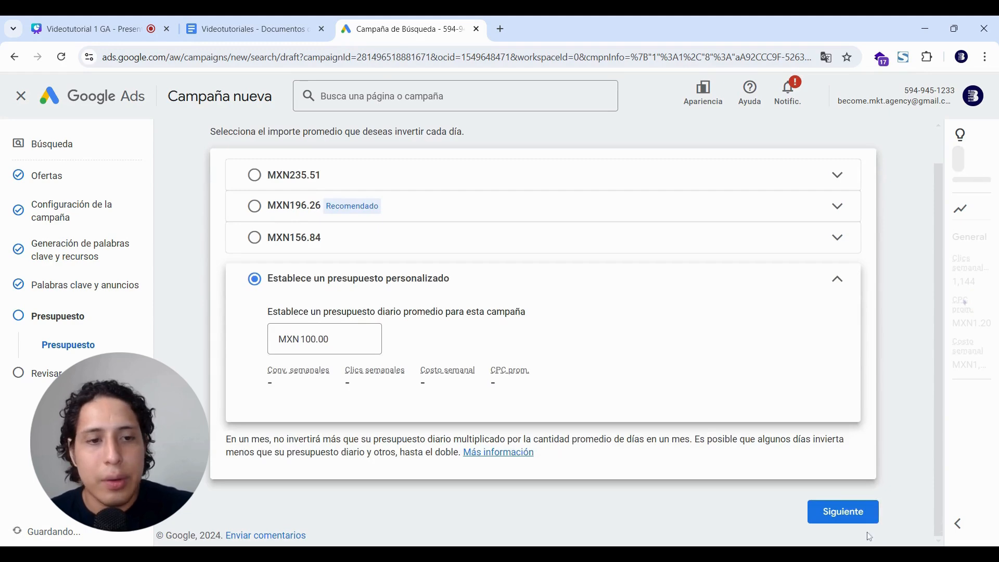
click(861, 519)
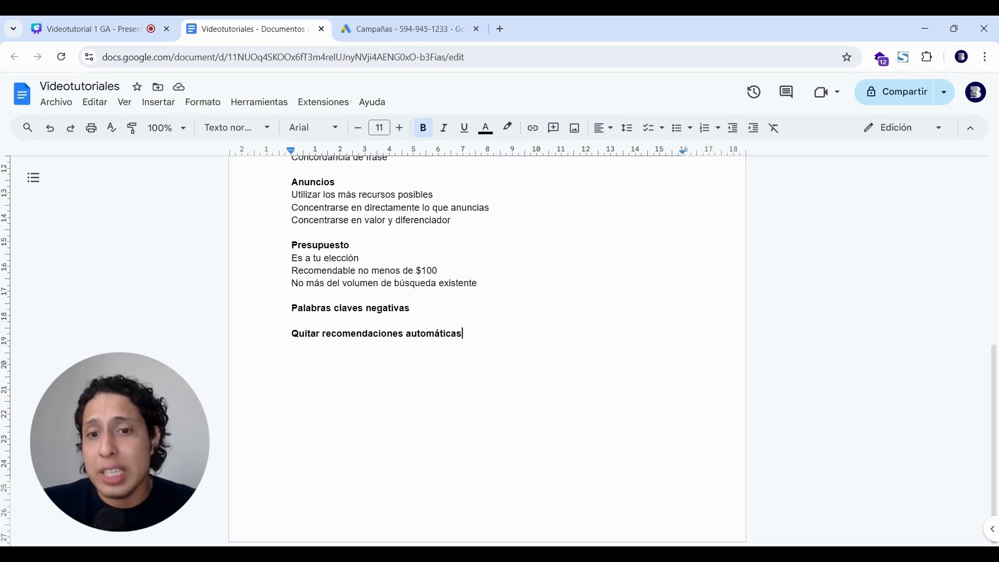
Navigate from the campaign's ad groups and search keywords to its negative keywords list.
click(390, 21)
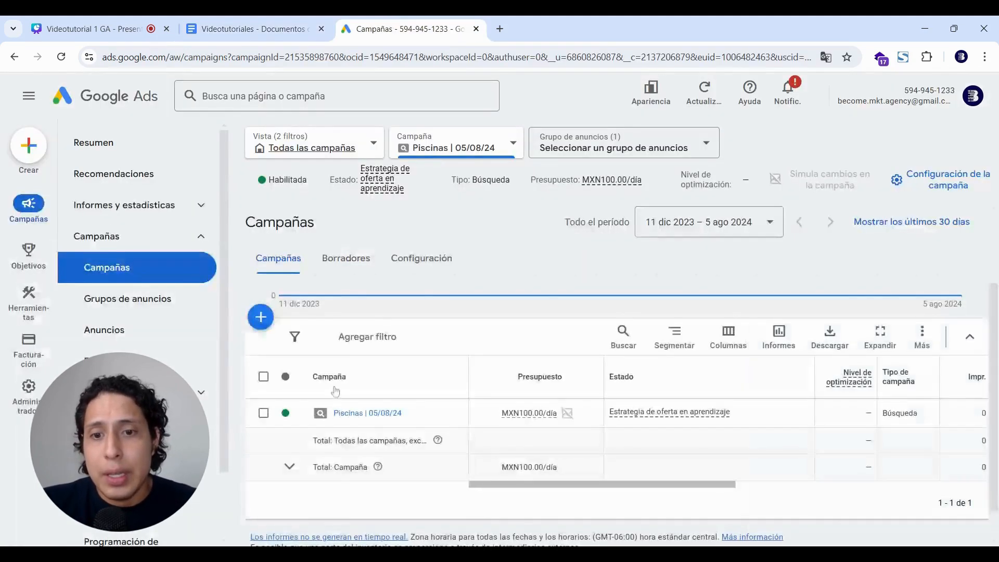
click(364, 413)
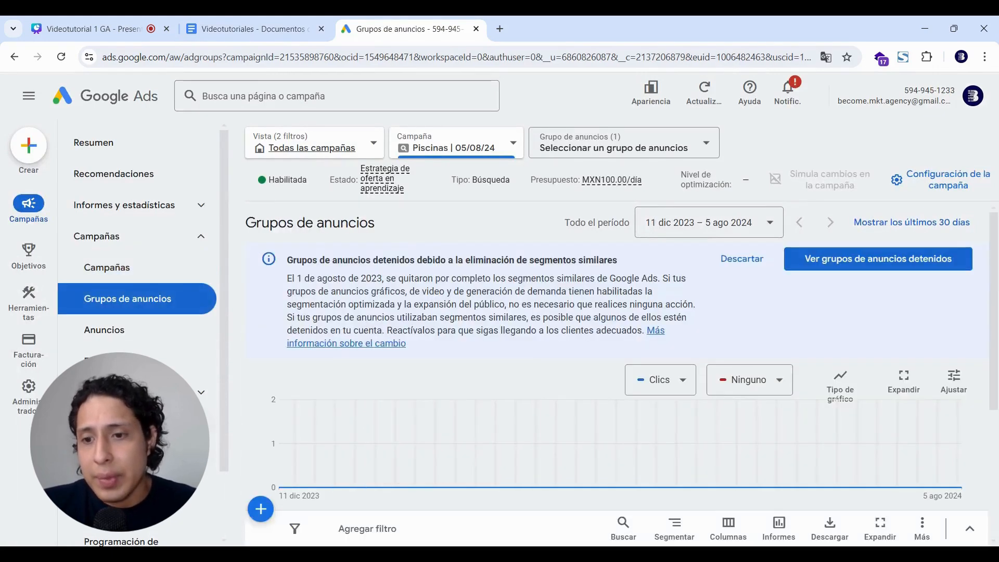
click(145, 455)
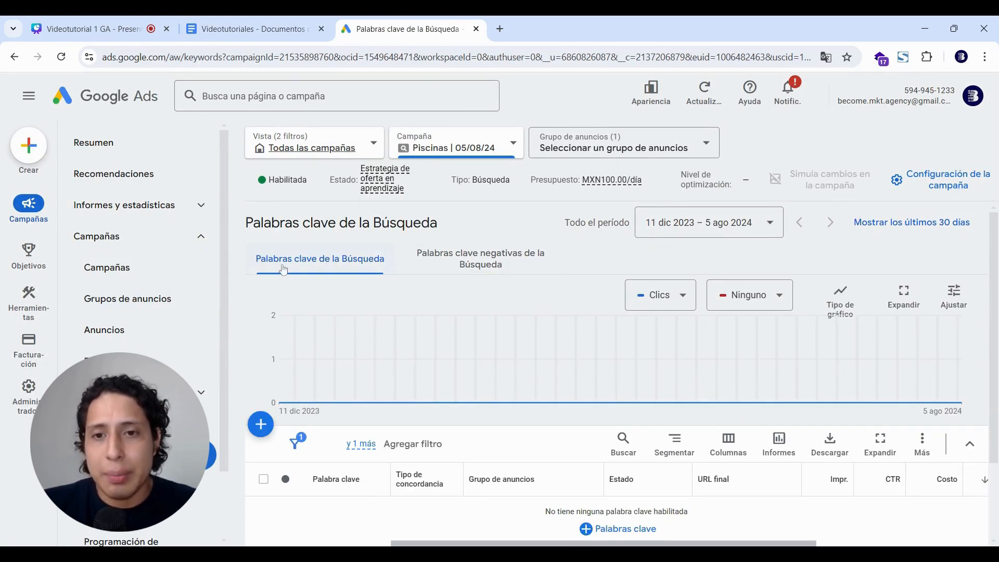
click(456, 259)
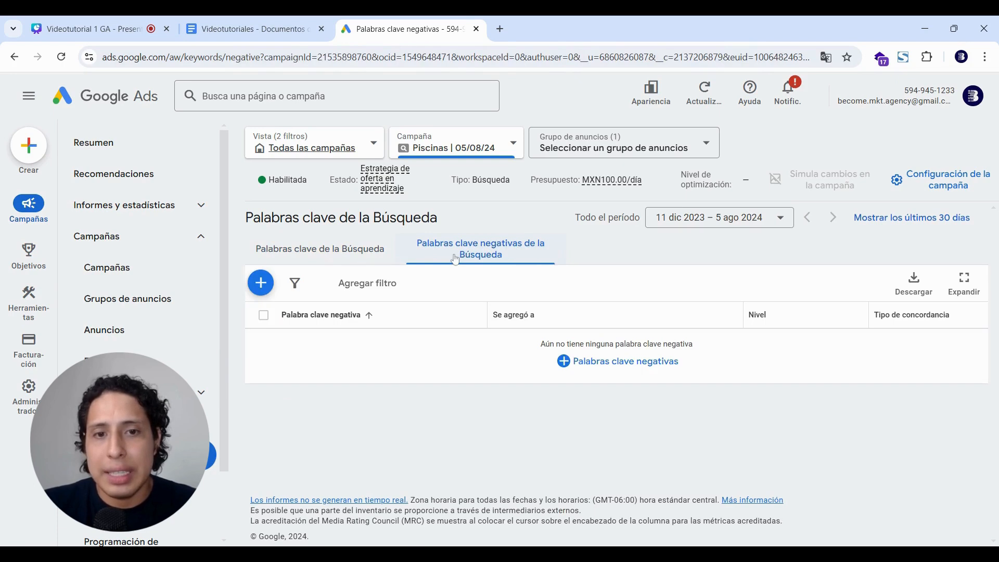
Add 'empleo' and 'empleos' as negative keywords for the Piscinas campaign.
click(266, 286)
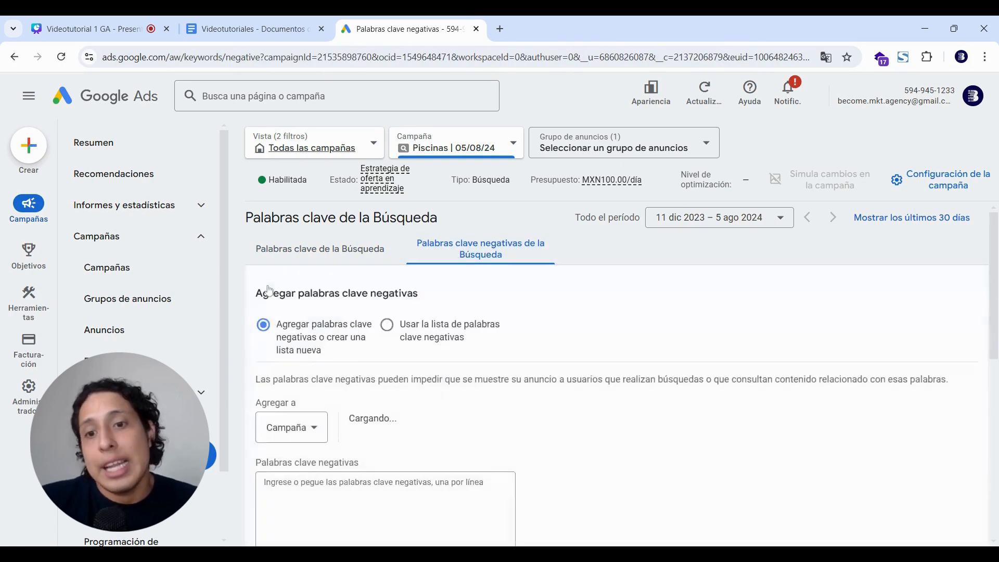
scroll(344, 416, down, 2)
click(343, 414)
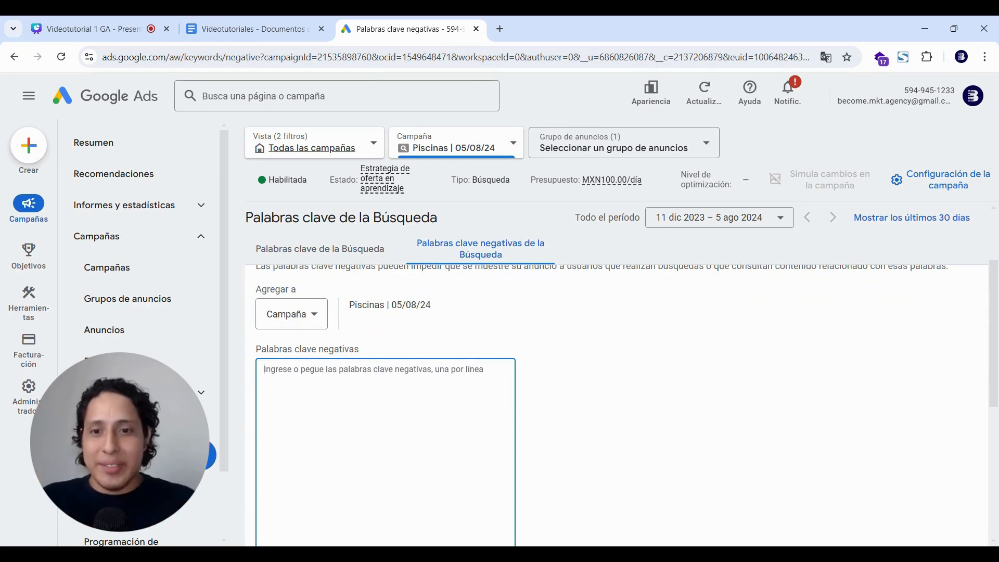
text(ce)
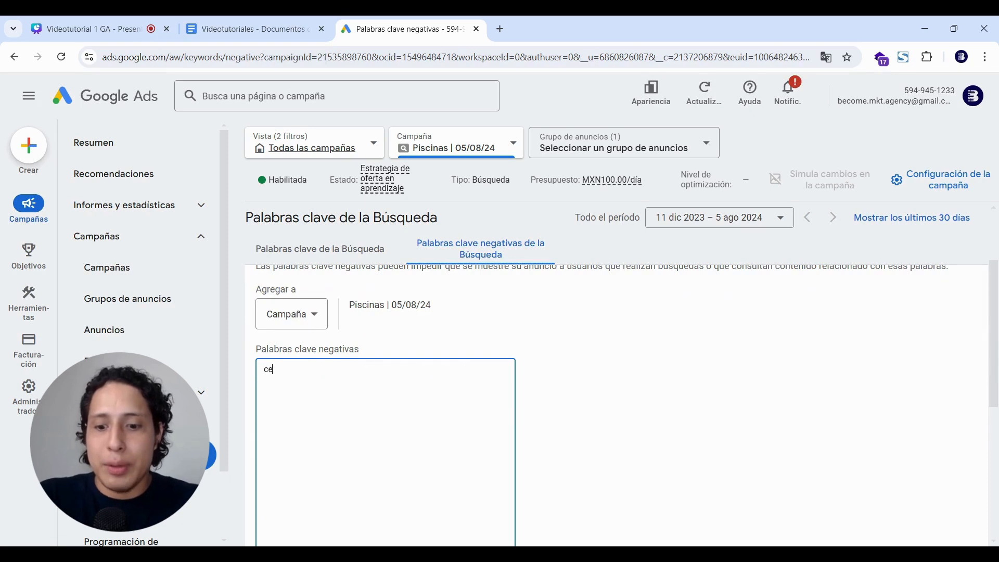
key(BackSpace)
key(BackSpace)
text(empleo)
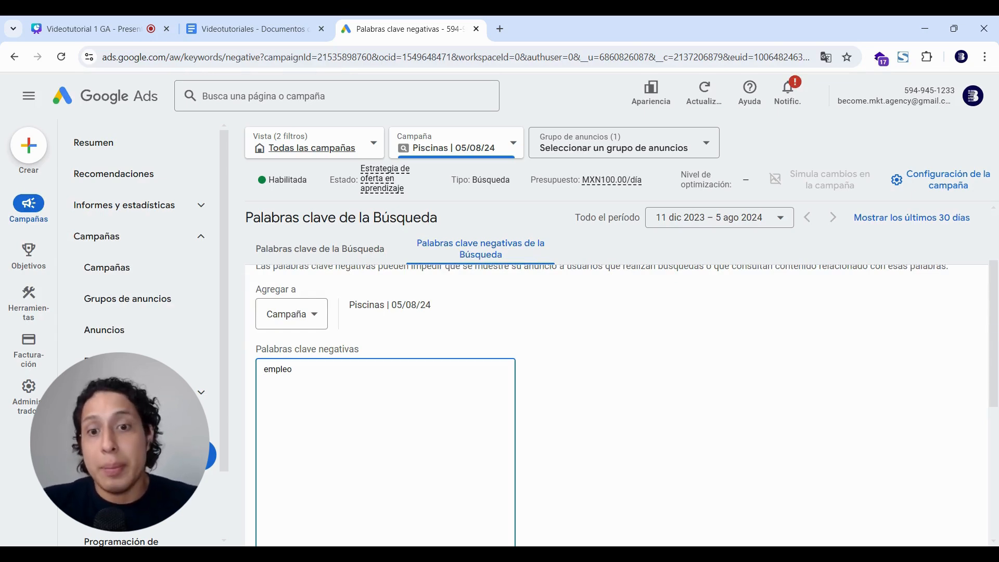
key(Return)
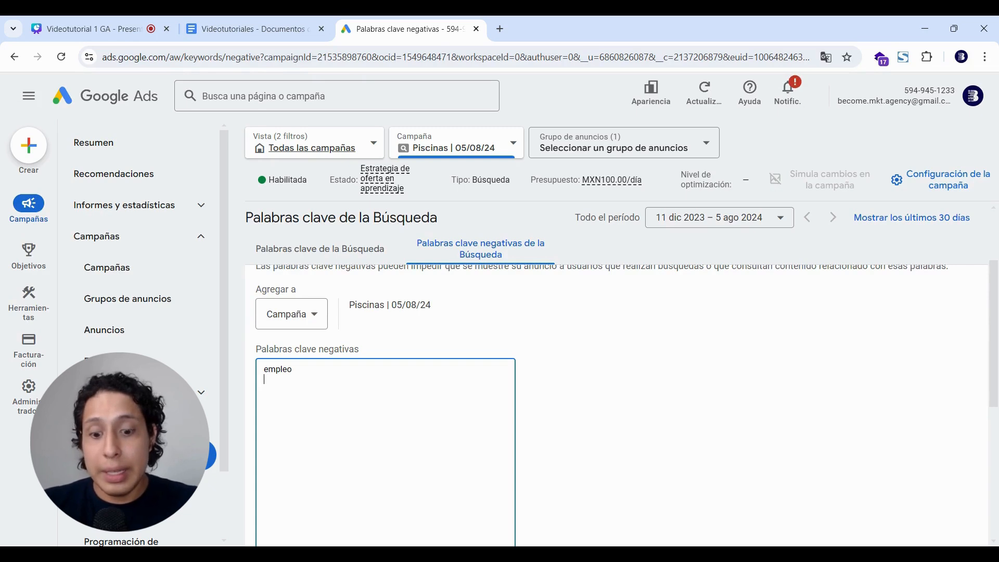
text(empleos)
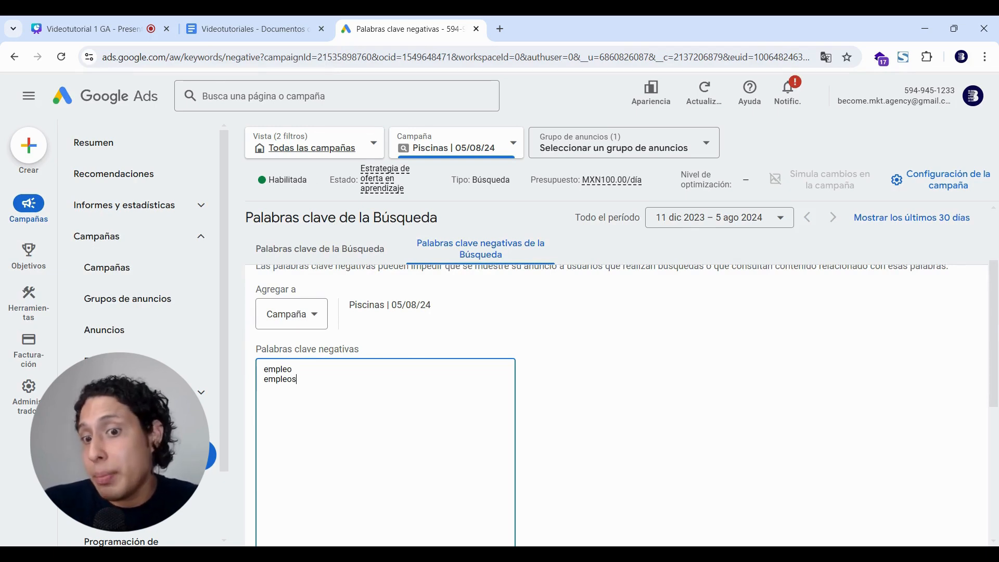
Add 'vacante' and 'vacantes' as negative keywords, then open the campaign's Recomendaciones page.
text(vacante)
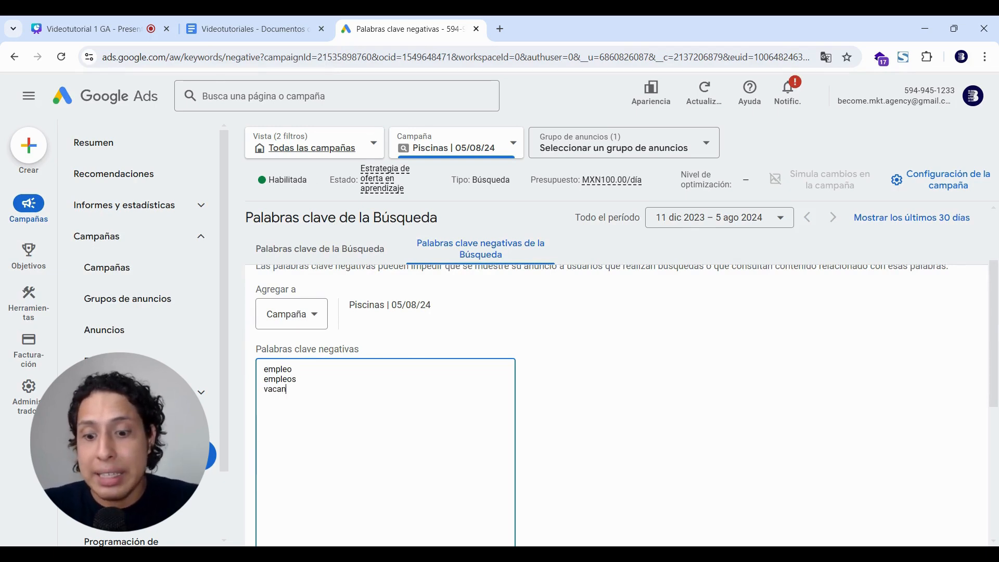
key(Return)
text(vacantes)
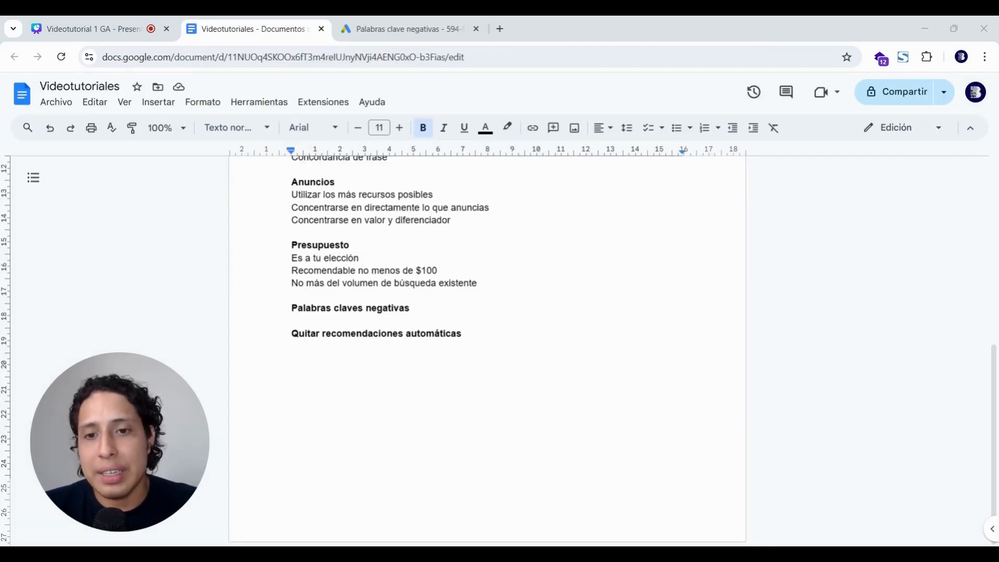
click(394, 26)
click(153, 184)
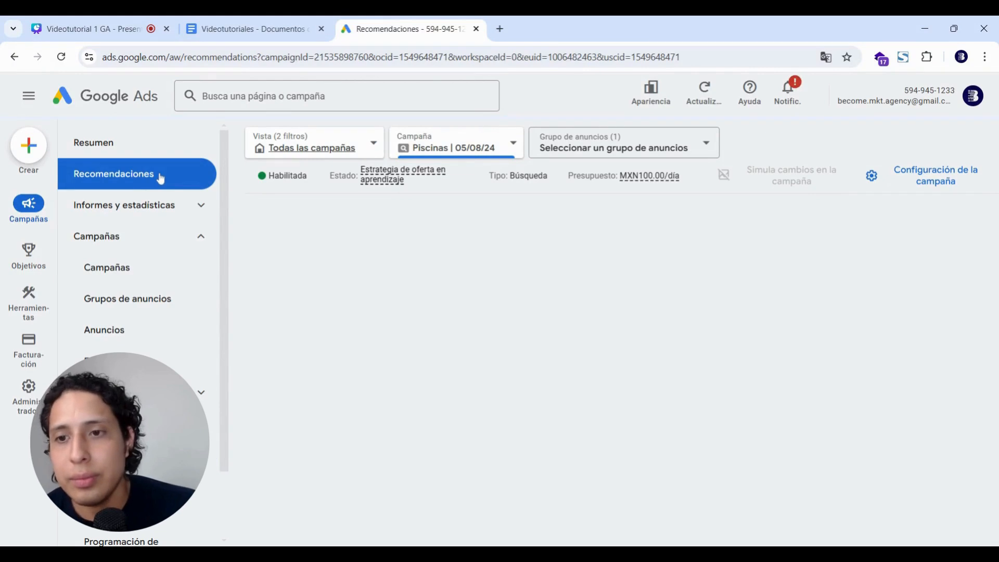
Show recommendations for Todas las campañas and open Aplicación automática settings.
click(311, 146)
click(287, 244)
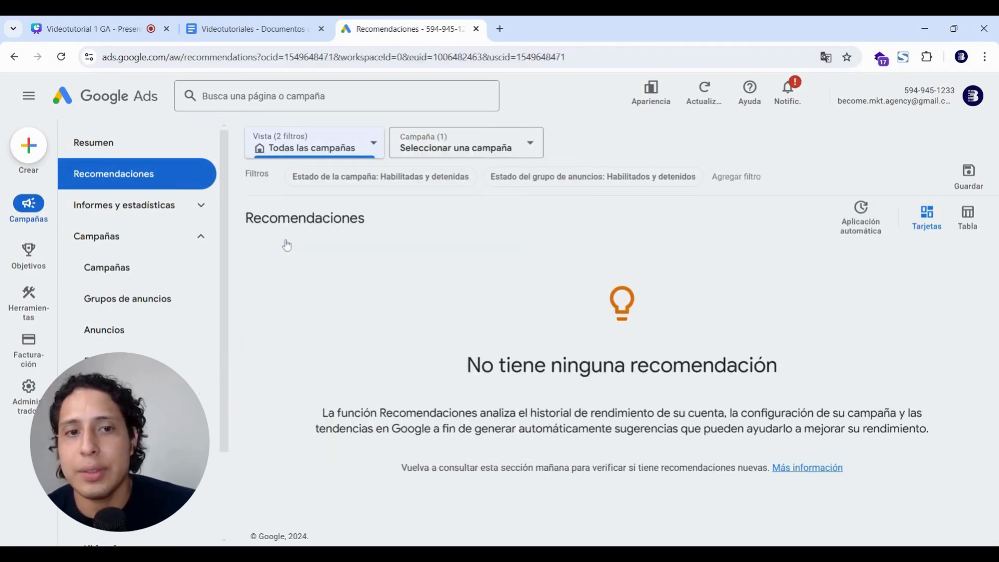
click(847, 225)
Review the auto-apply recommendation types, leaving all unticked, and dismiss the security notice.
scroll(847, 228, down, 1)
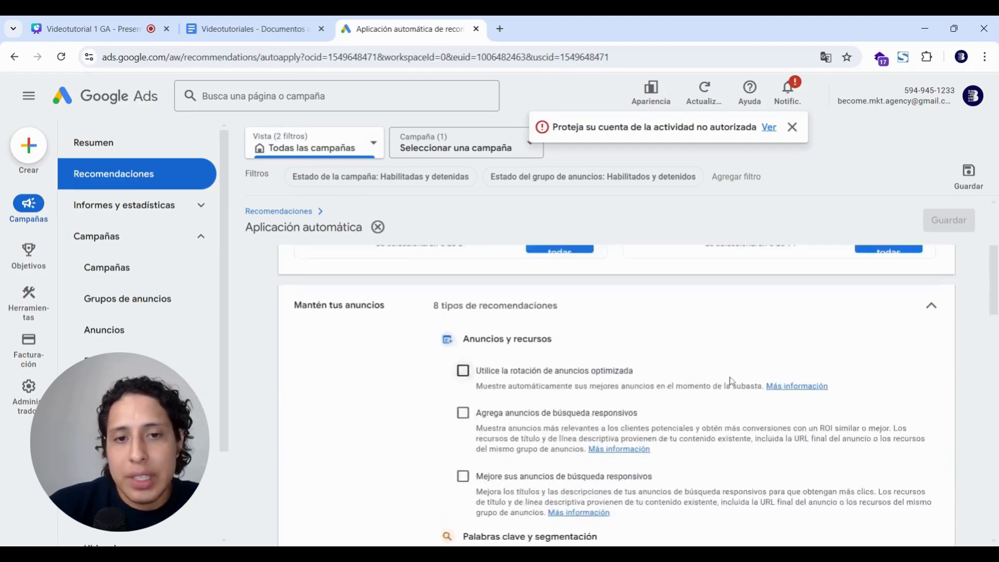
scroll(732, 381, up, 3)
scroll(732, 381, up, 1)
scroll(732, 381, down, 2)
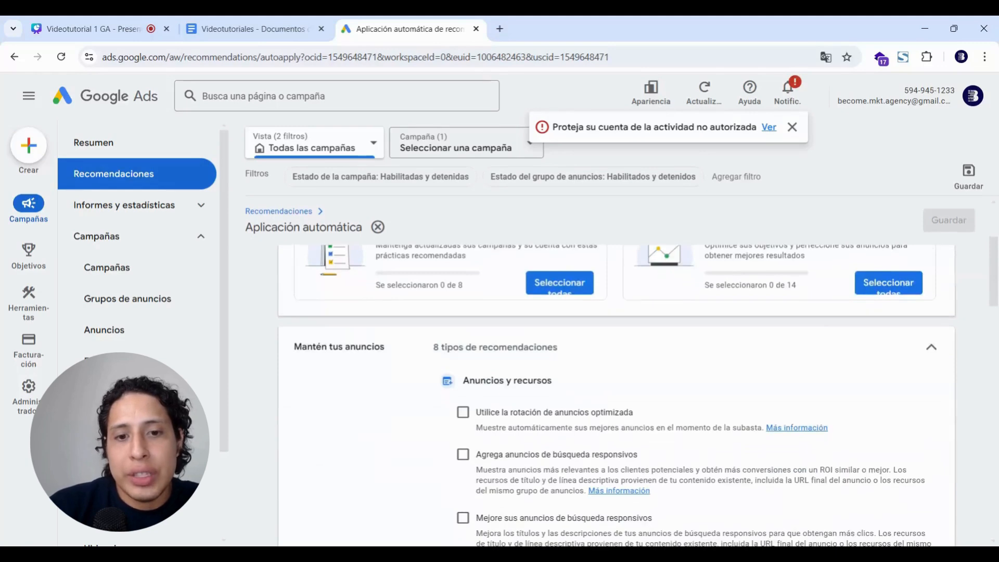
scroll(616, 396, up, 1)
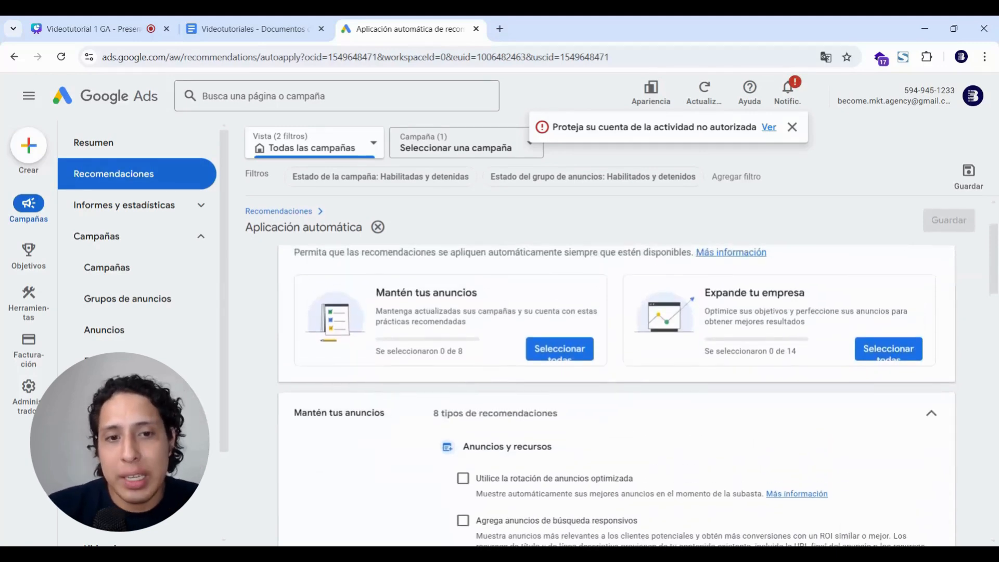
scroll(616, 396, down, 1)
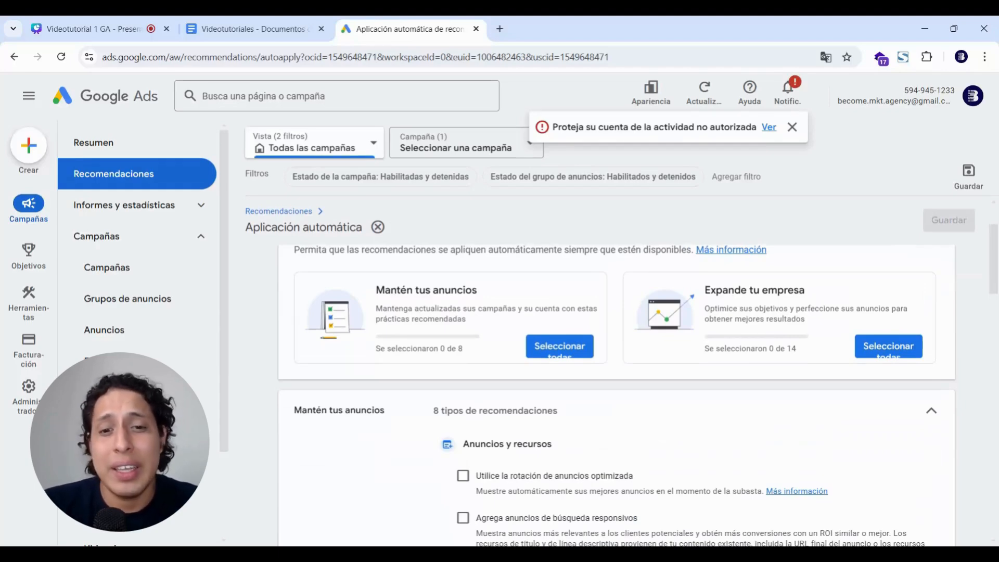
scroll(707, 388, down, 1)
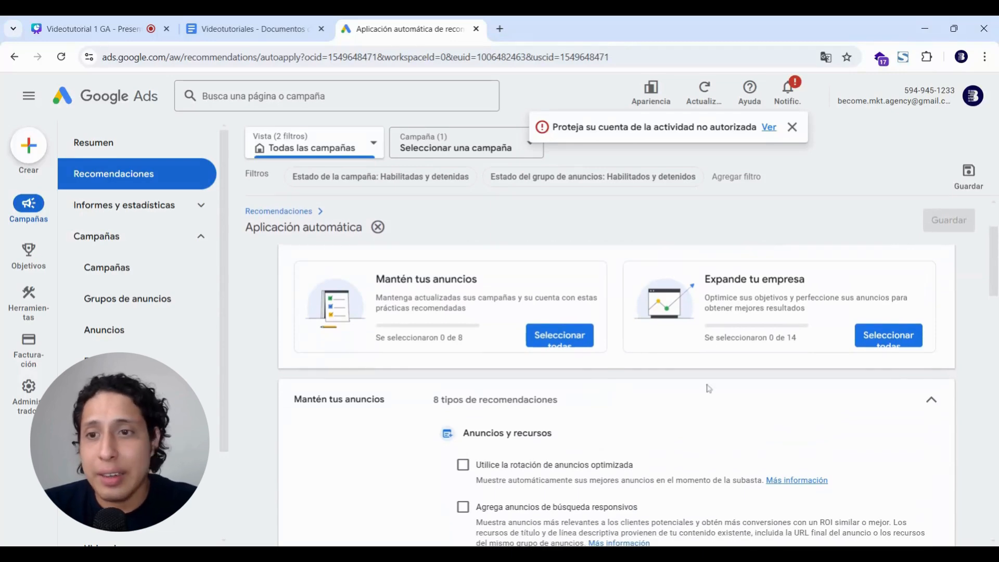
scroll(438, 399, down, 7)
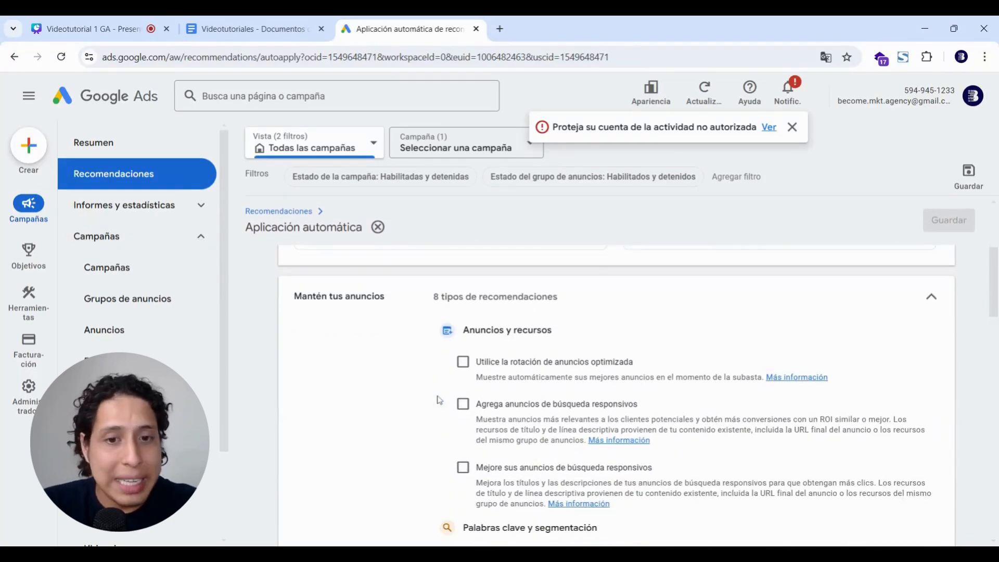
scroll(505, 359, down, 15)
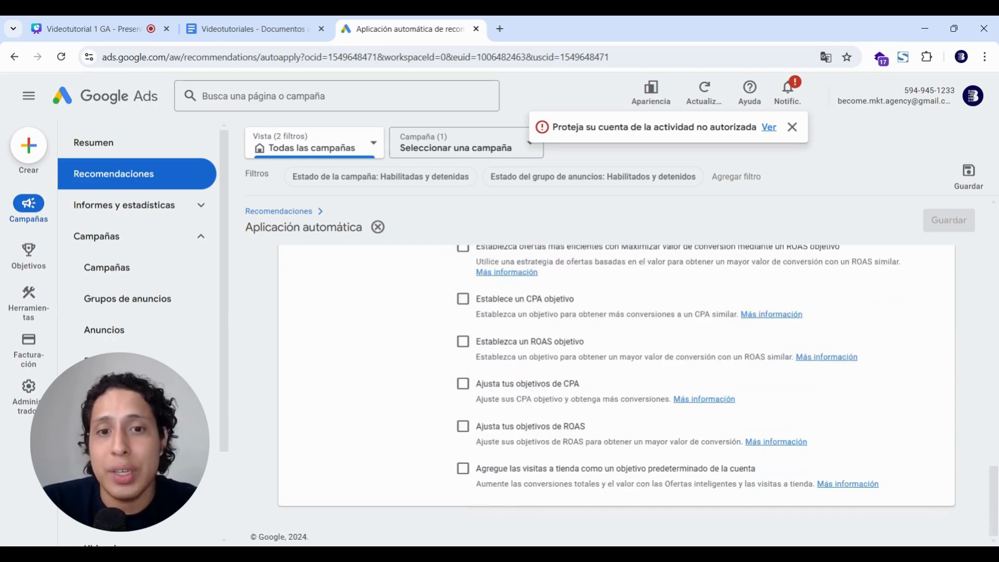
click(792, 127)
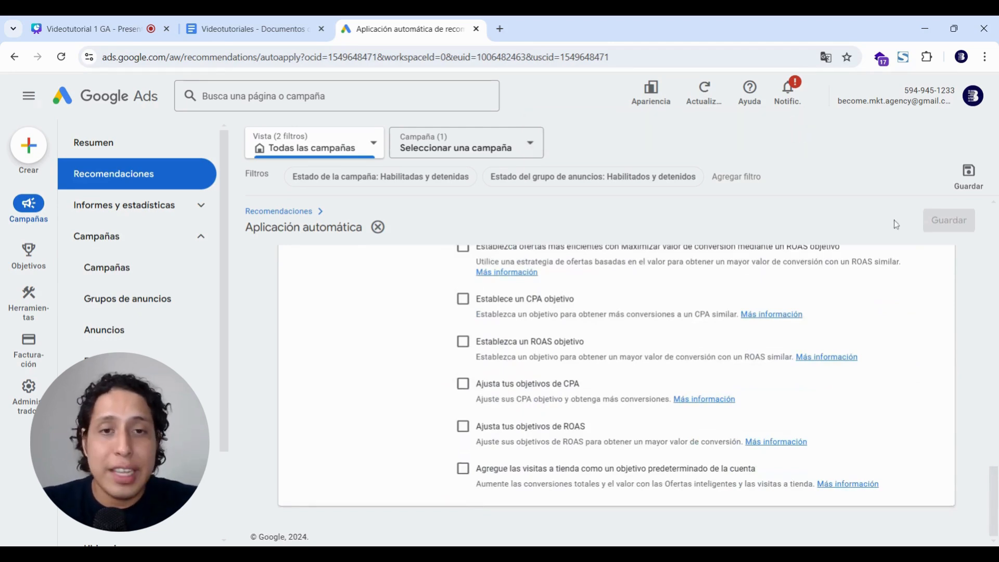